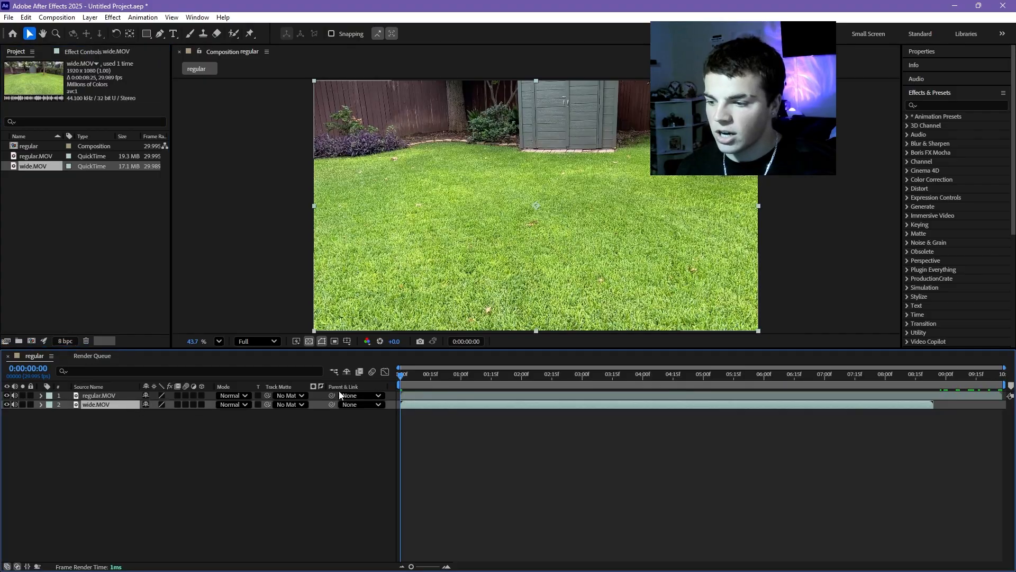
Solo the wide.MOV layer, preview its footage at the start, and turn its solo off again.
click(23, 405)
mouse_move(400, 376)
mouse_down()
mouse_move(788, 377)
mouse_move(407, 386)
mouse_move(739, 350)
mouse_move(874, 347)
mouse_move(383, 370)
mouse_up()
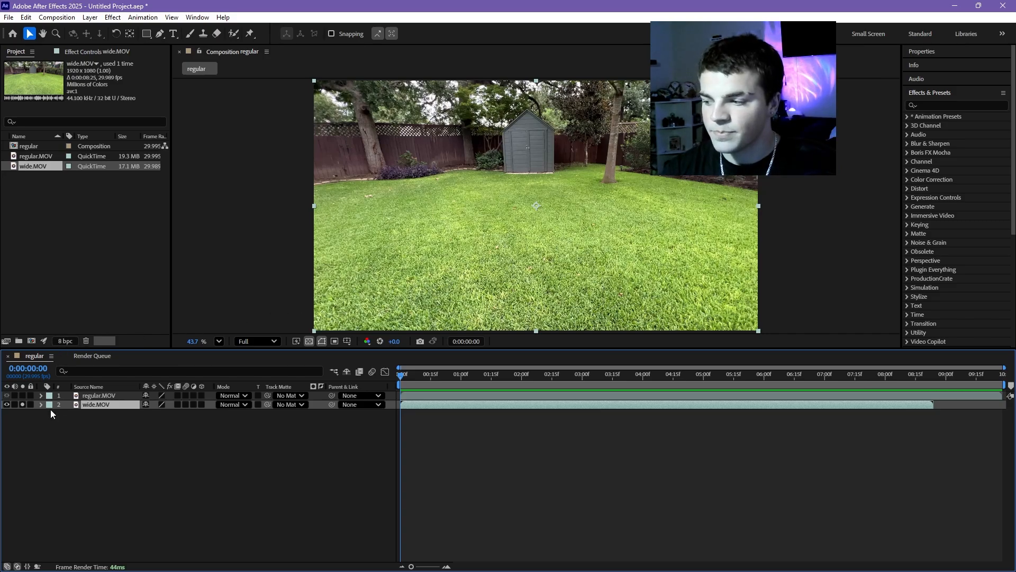
click(22, 406)
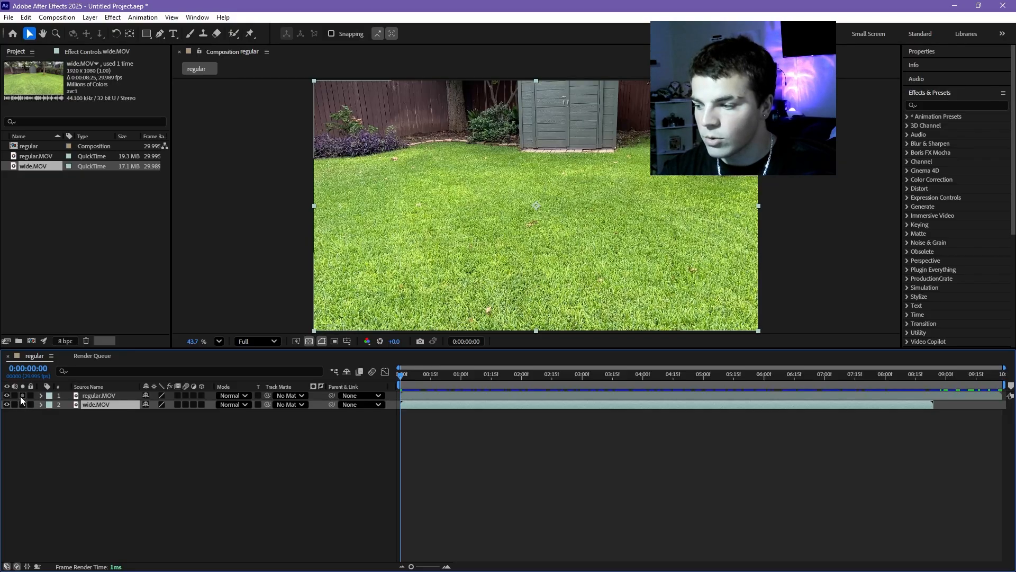
key(Delete)
right_click(459, 400)
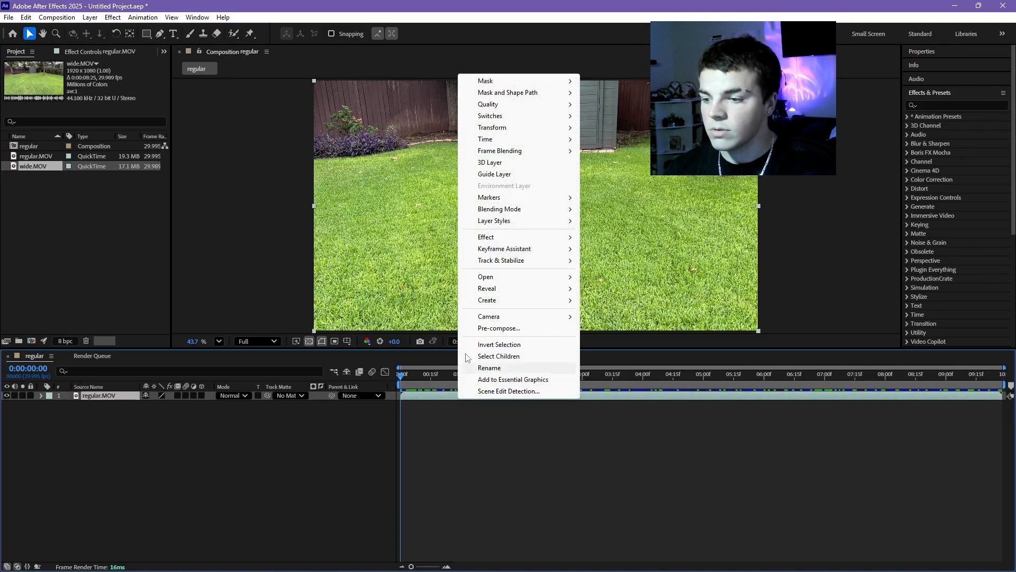
click(485, 431)
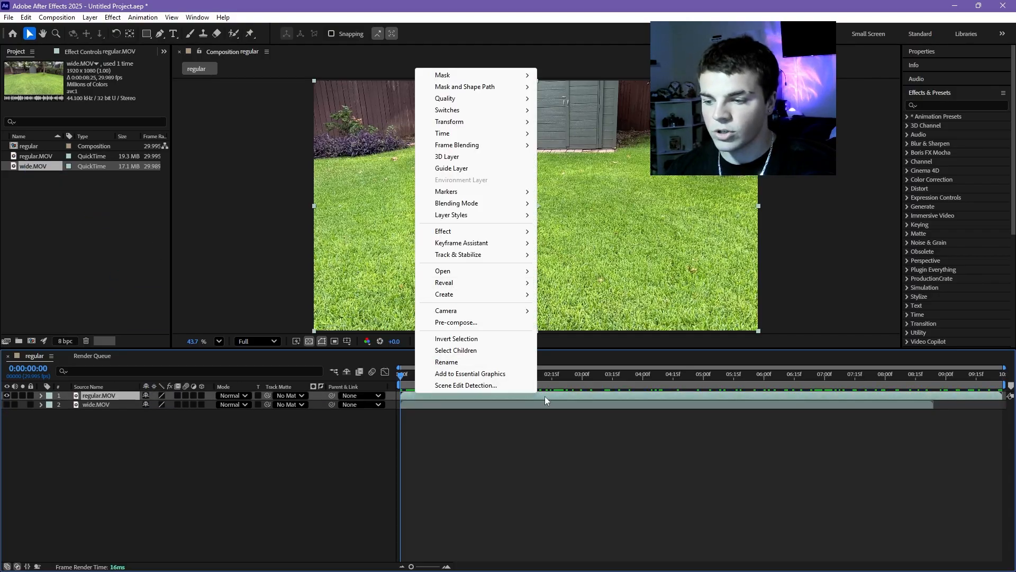
click(540, 427)
right_click(96, 395)
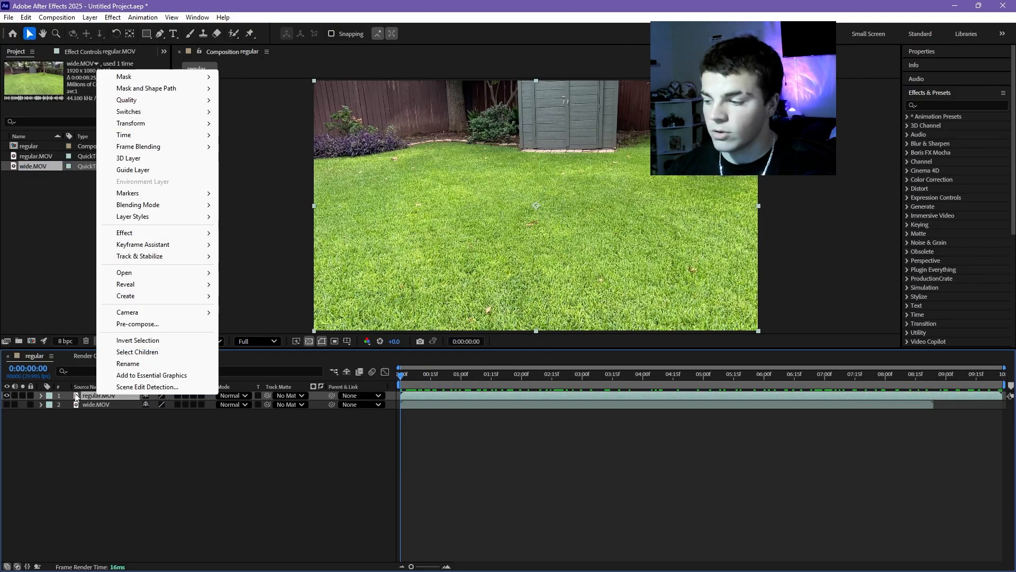
right_click(456, 394)
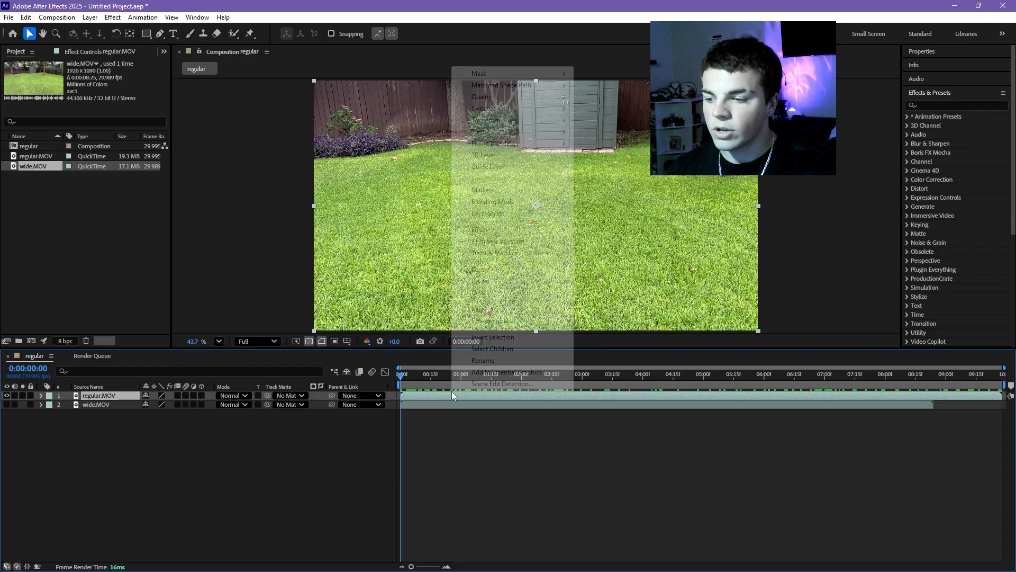
mouse_move(531, 258)
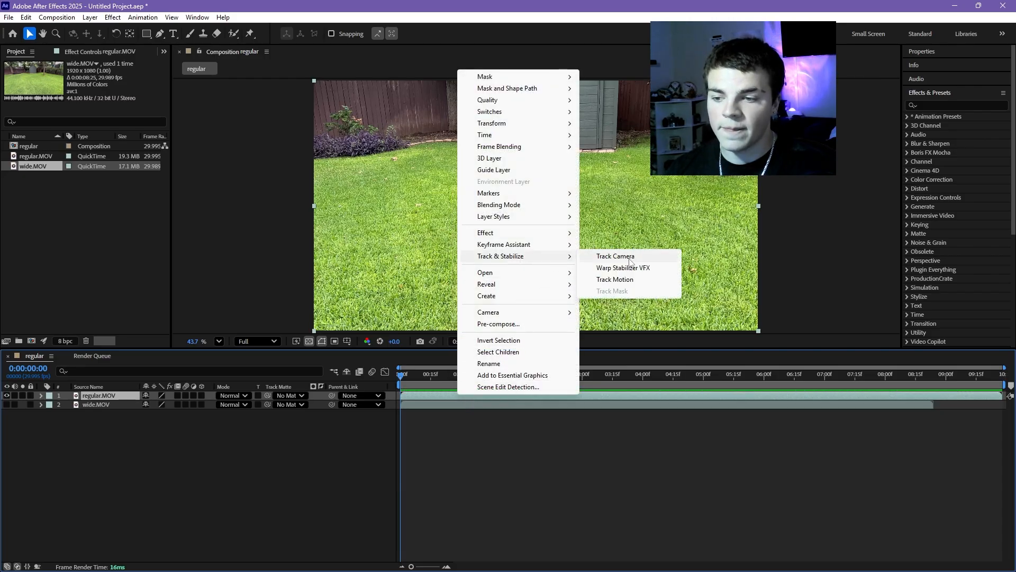
Search the effects for "camera track" and try applying 3D Camera Tracker to the regular.MOV footage.
click(951, 94)
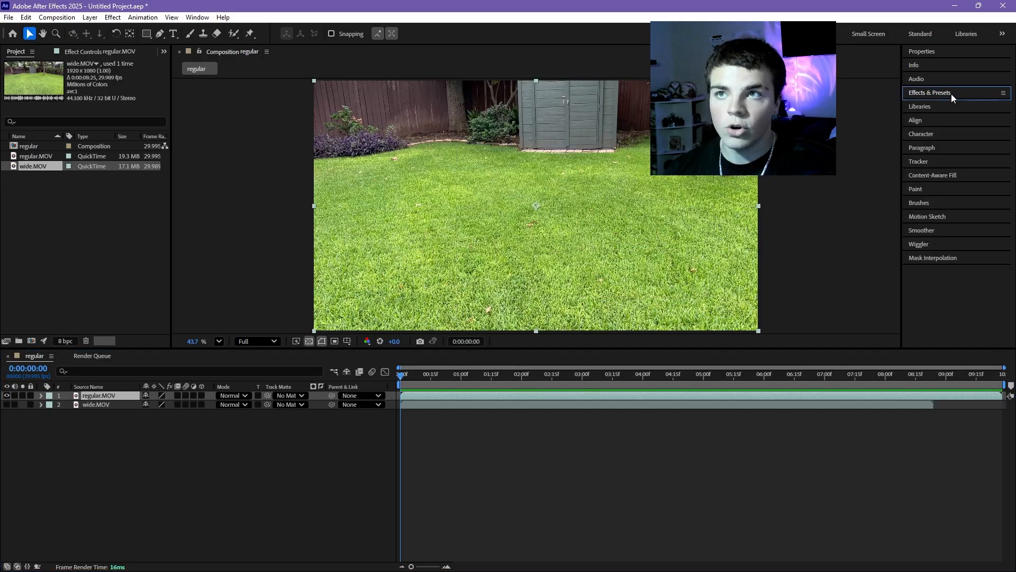
click(950, 105)
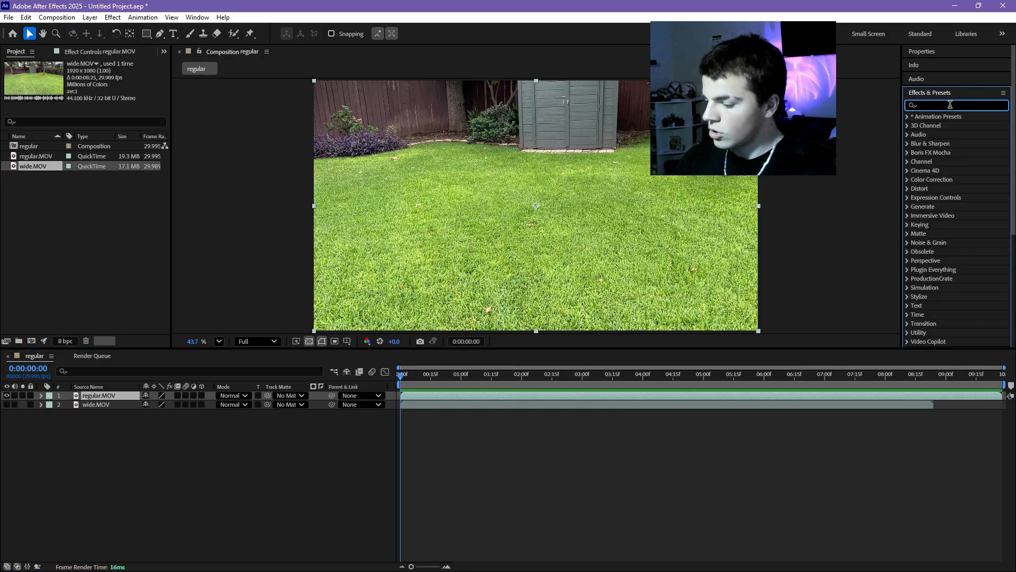
text(camera track)
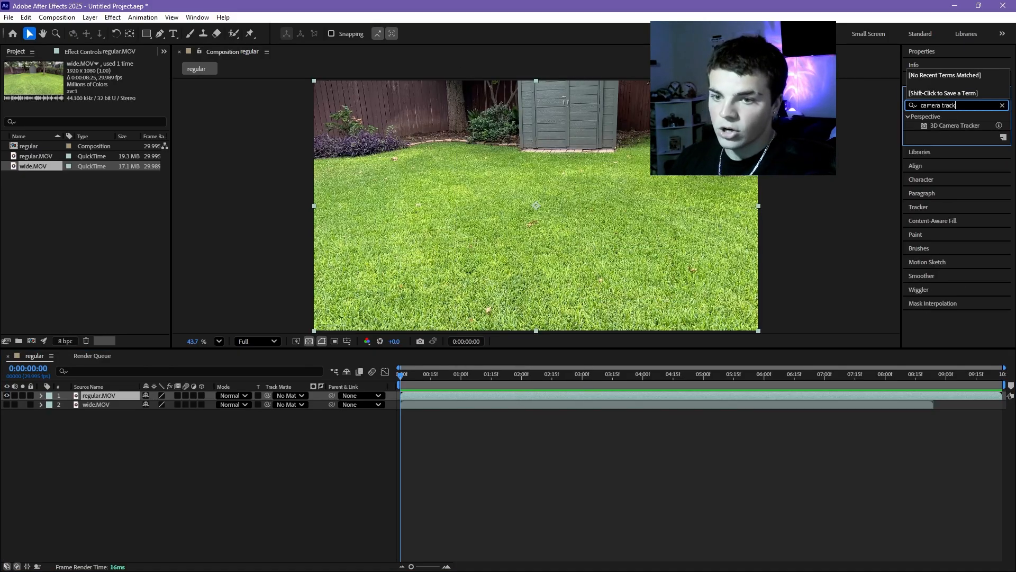
click(946, 126)
drag(961, 128, 484, 186)
key(Delete)
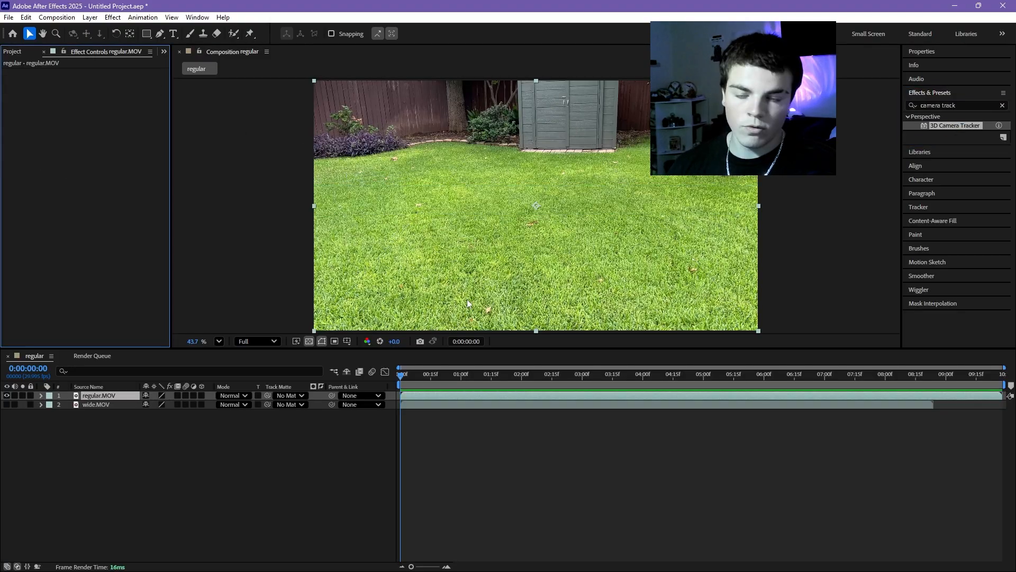
click(1003, 105)
Run Track Camera on the regular.MOV layer.
right_click(496, 399)
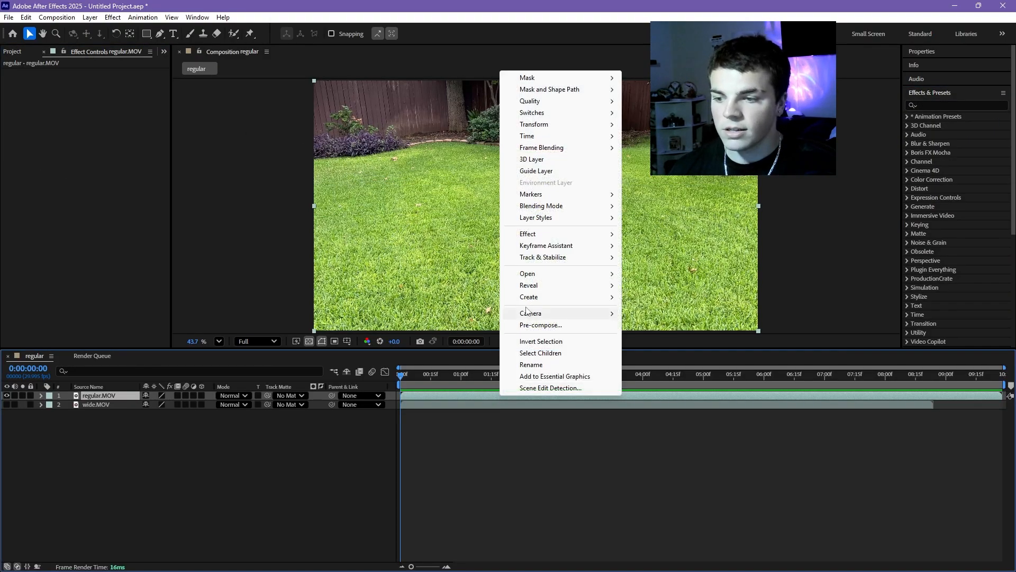
mouse_move(594, 263)
click(647, 258)
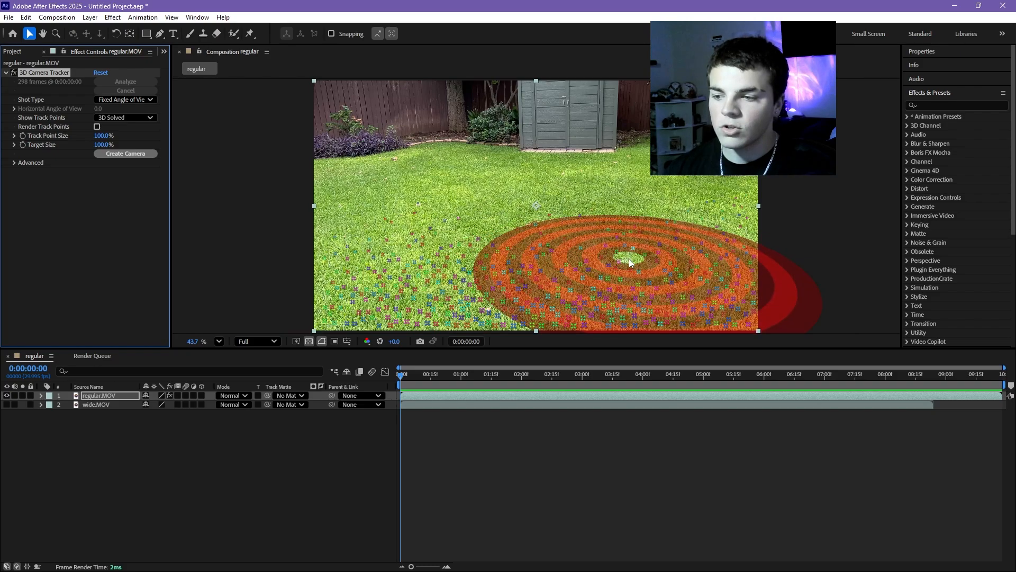
click(607, 263)
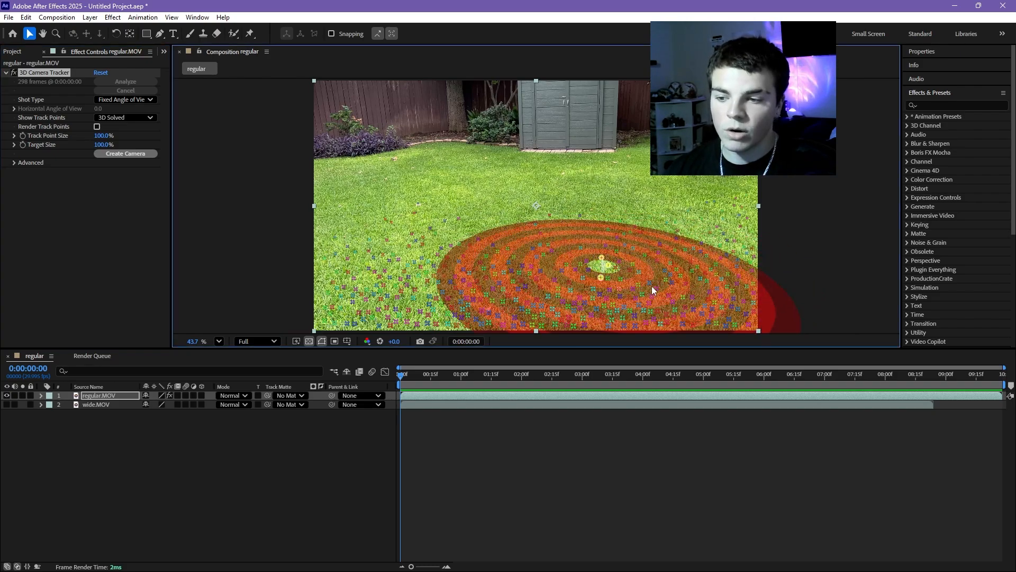
right_click(604, 264)
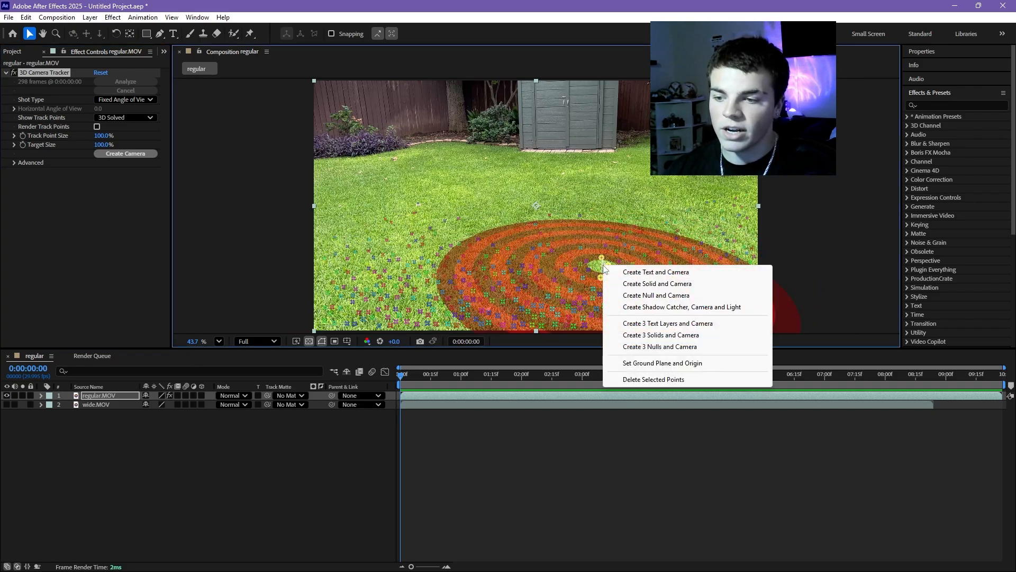
click(784, 217)
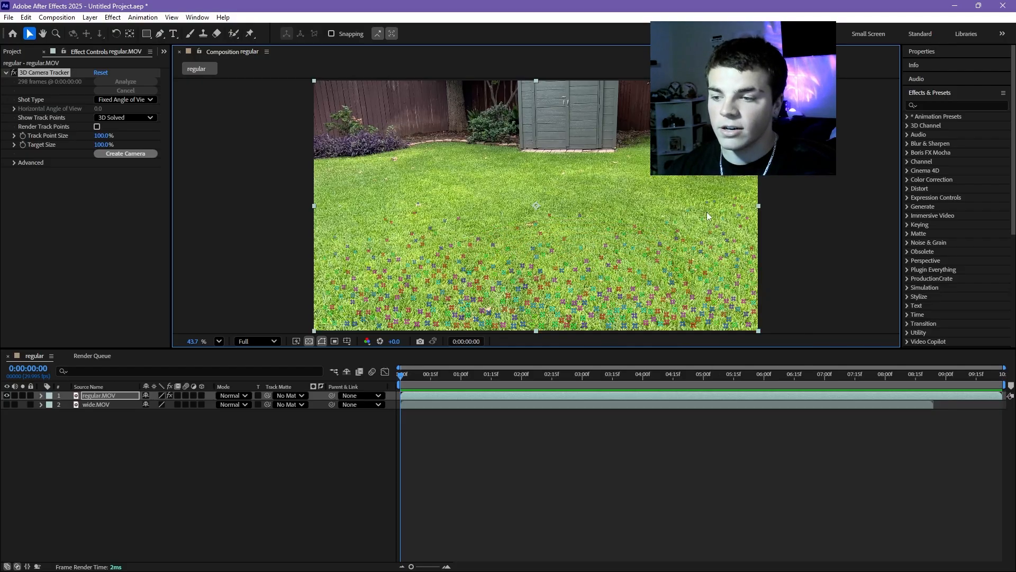
Select the large group of track points in the middle of the foreground grass and set them as ground plane and origin.
mouse_move(628, 234)
mouse_down()
mouse_move(429, 268)
mouse_move(634, 316)
mouse_move(621, 240)
mouse_up()
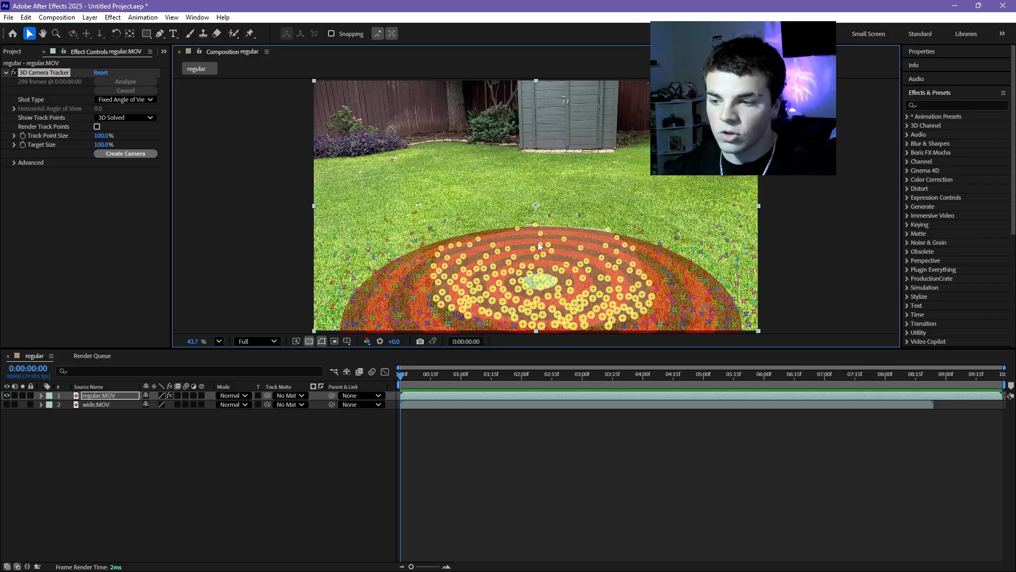
right_click(537, 270)
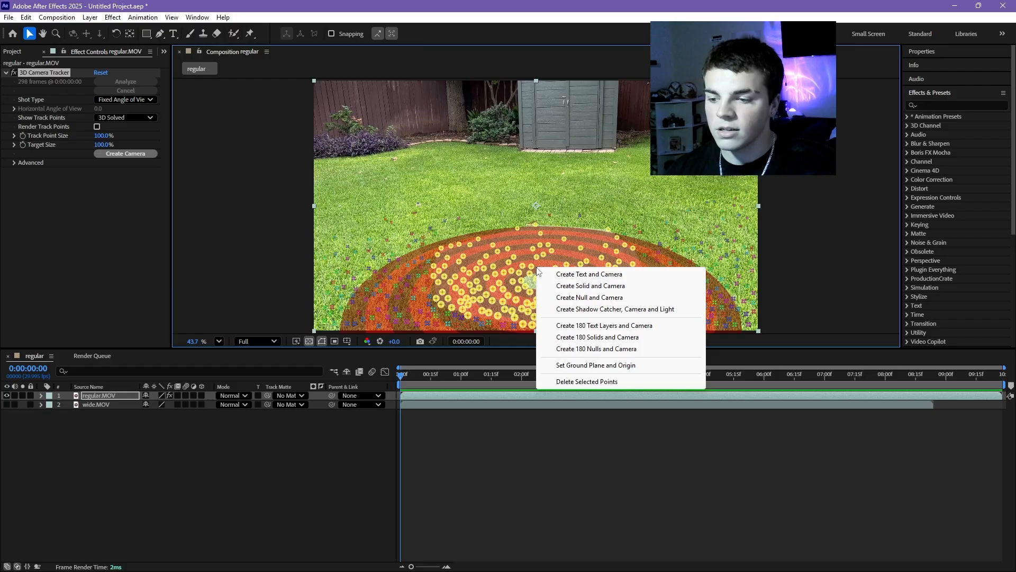
click(613, 366)
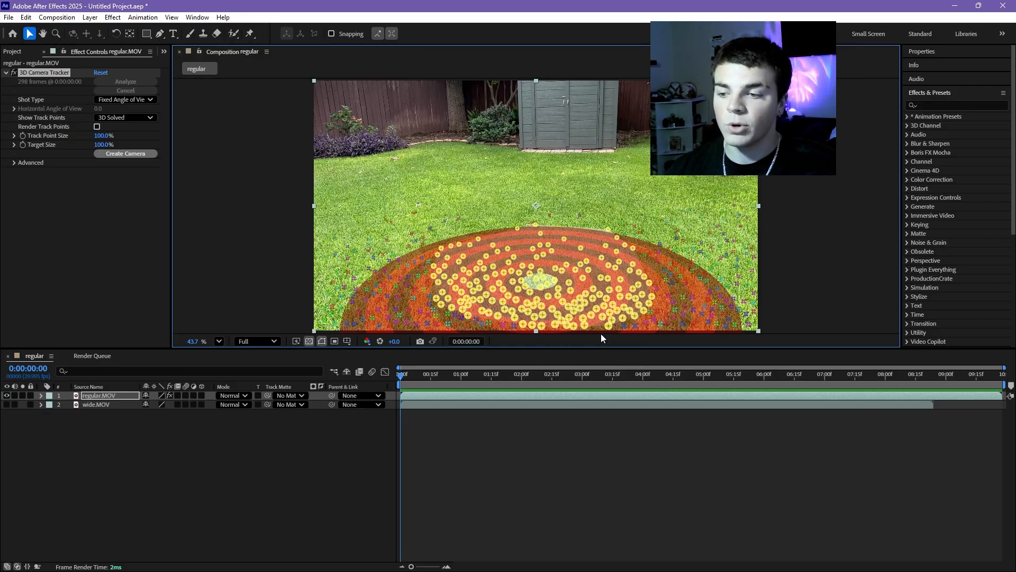
Create a solid and camera from the selected track points on the grass and scrub the opening frames to check it.
right_click(539, 253)
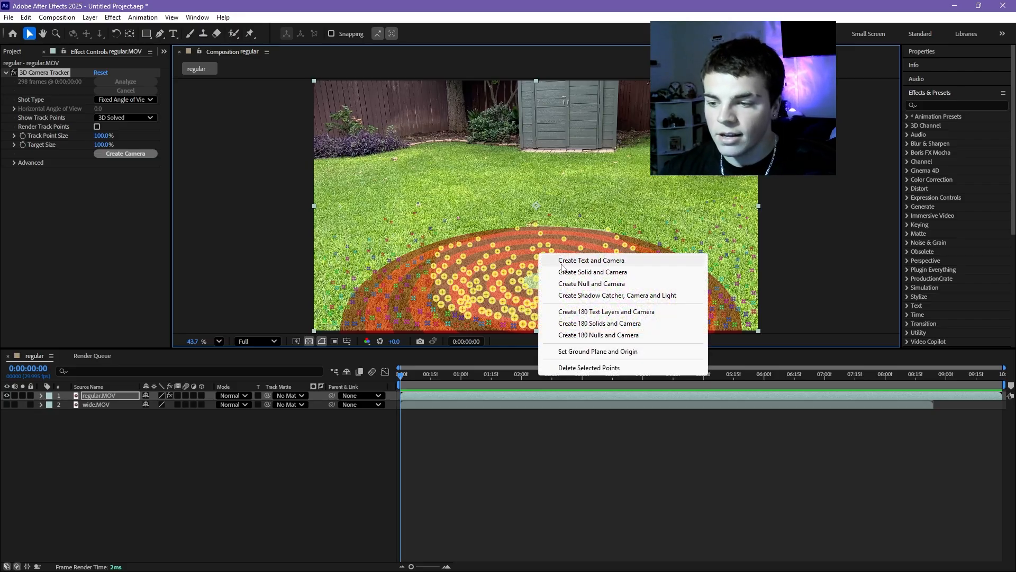
click(617, 273)
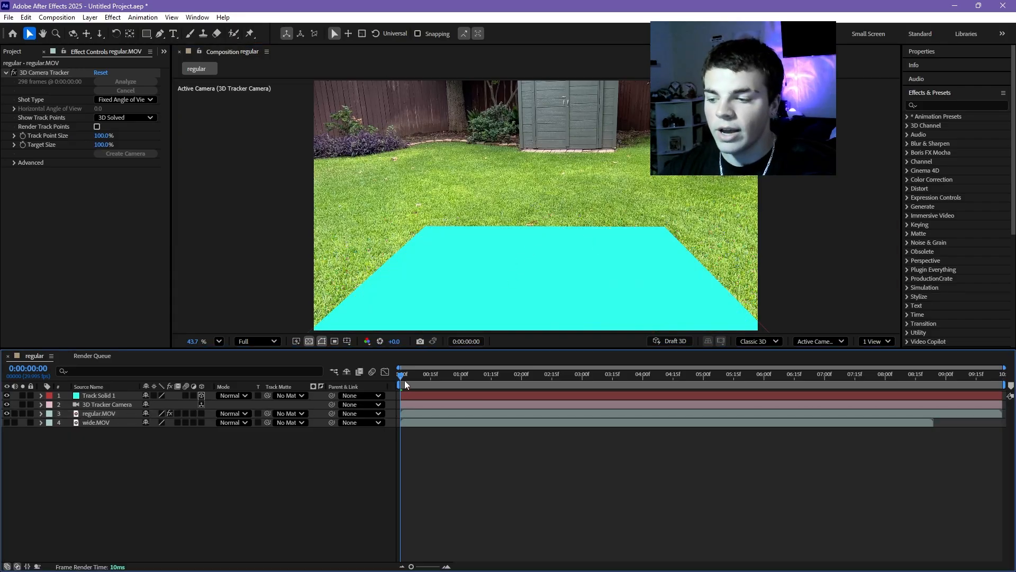
drag(405, 380, 434, 423)
Run Track Camera on the wide.MOV layer.
click(106, 422)
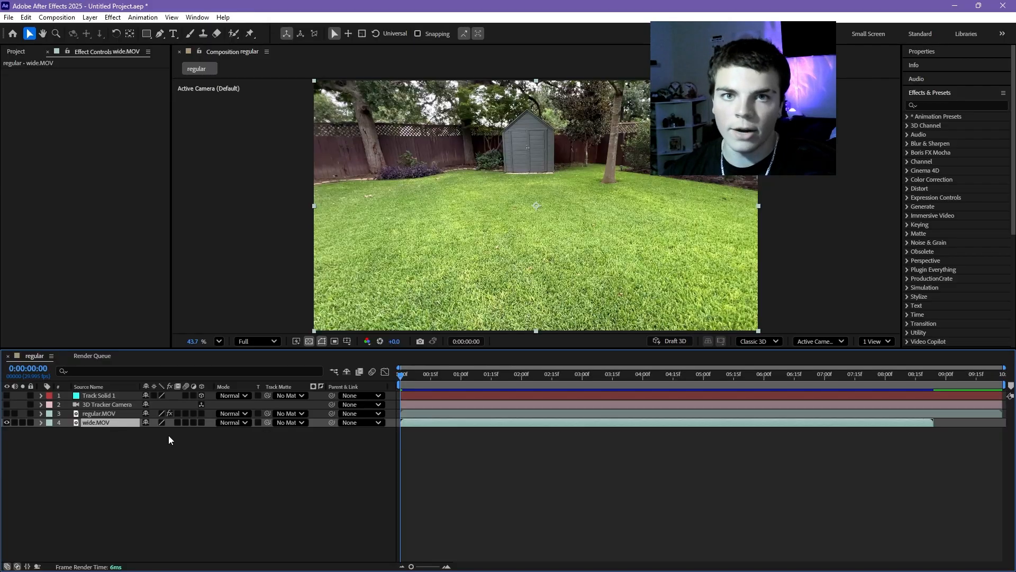
right_click(498, 424)
mouse_move(574, 286)
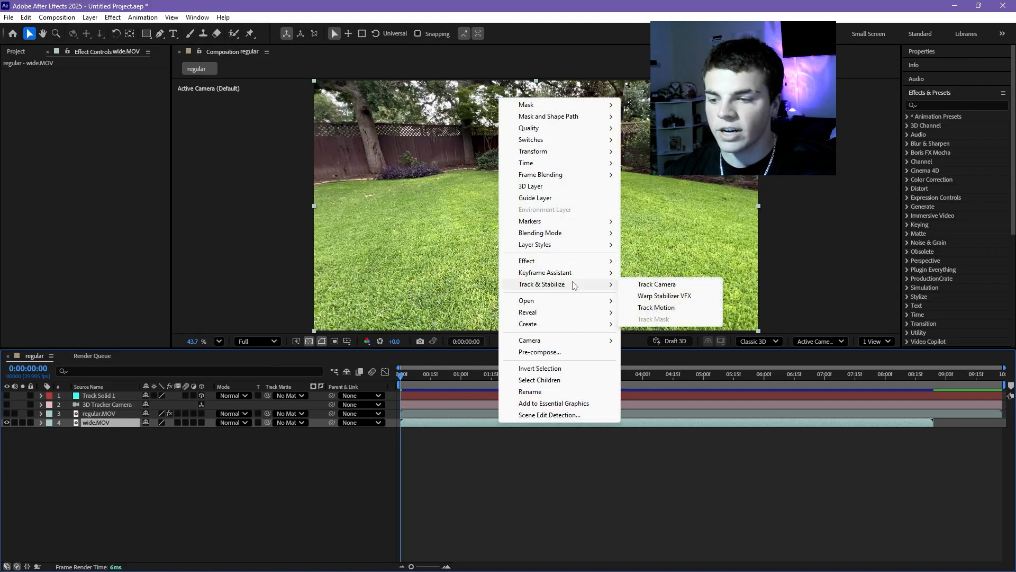
click(657, 284)
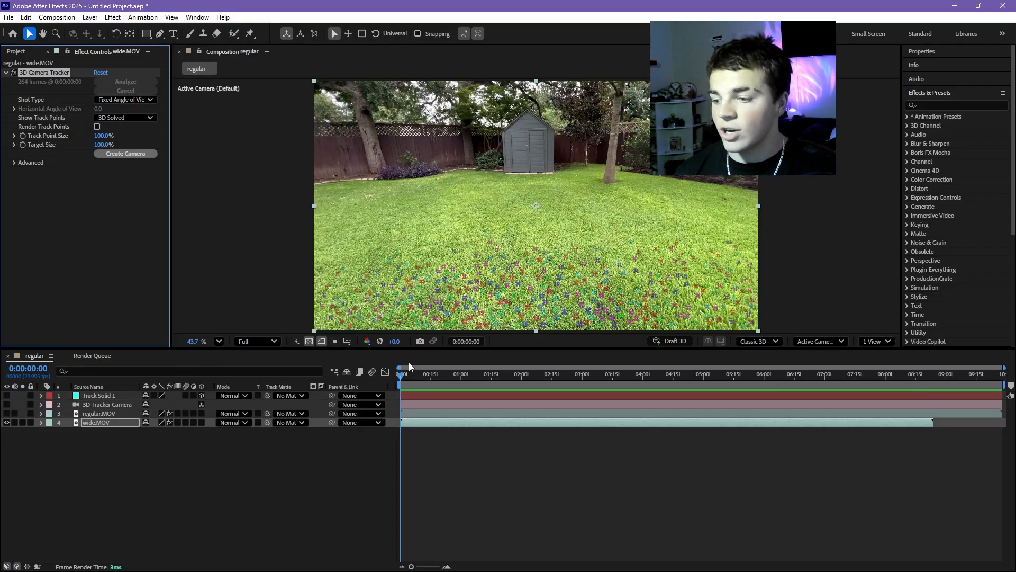
Scrub through the wide.MOV clip to around 0:00:04:06, examining how its track points sit on the grass.
click(426, 375)
drag(431, 379, 371, 381)
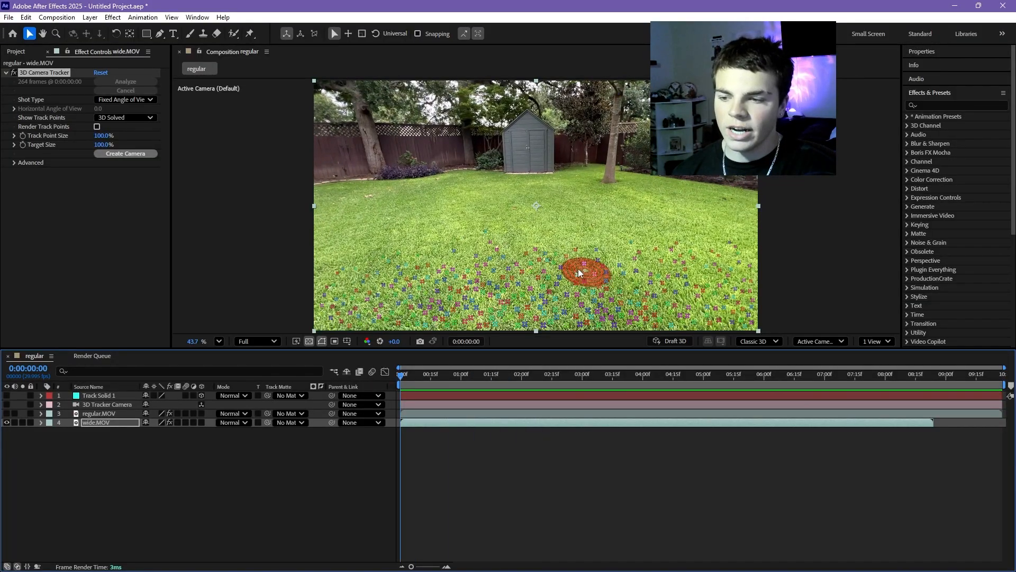
drag(456, 376, 647, 378)
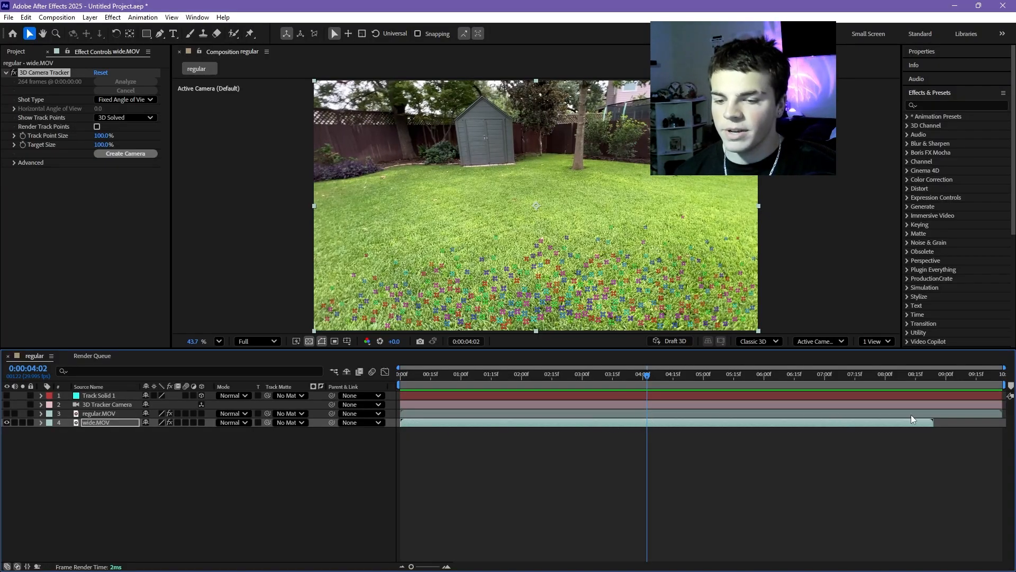
drag(648, 376, 658, 378)
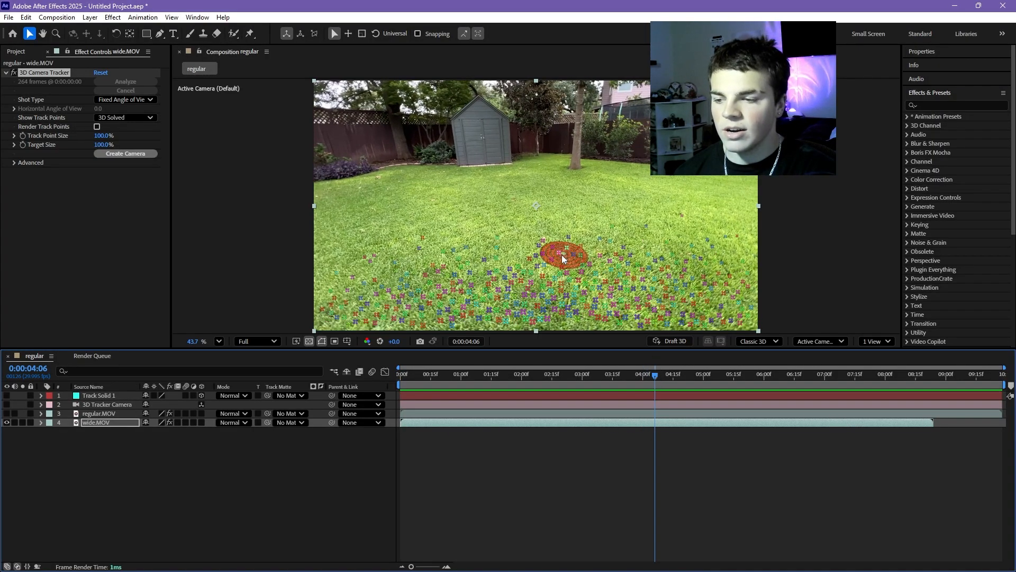
Select a cluster of the wide clip's track points on the foreground grass and enlarge the tracking target to 147%.
mouse_move(575, 218)
mouse_down()
mouse_move(449, 306)
mouse_move(643, 236)
mouse_move(552, 215)
mouse_move(469, 281)
mouse_move(580, 250)
mouse_move(545, 236)
mouse_up()
right_click(538, 308)
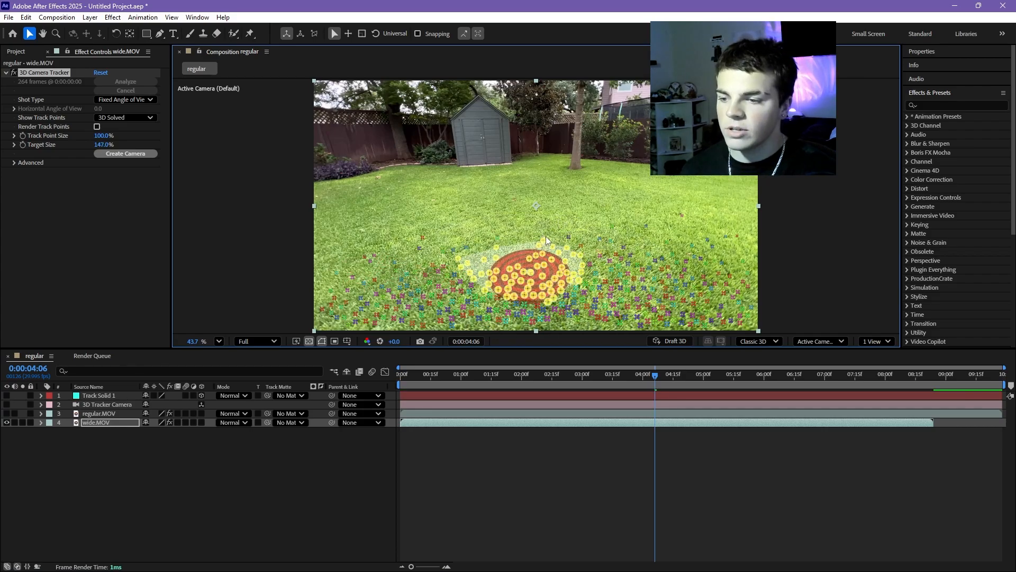
right_click(531, 264)
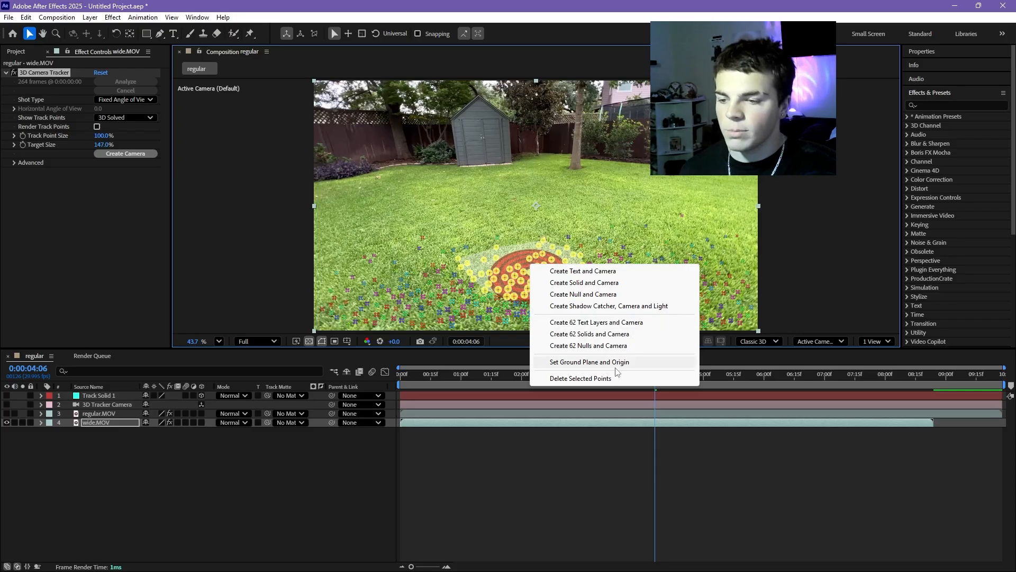
click(754, 469)
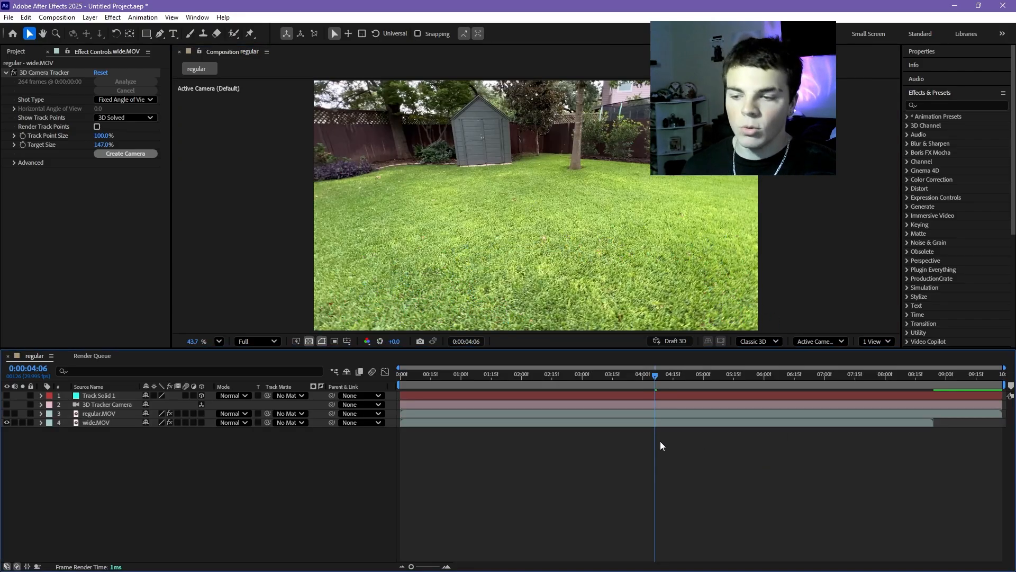
Hide wide.MOV and show the regular.MOV, tracker camera and track solid layers, then delete the wide.MOV layer.
click(7, 422)
drag(6, 414, 7, 395)
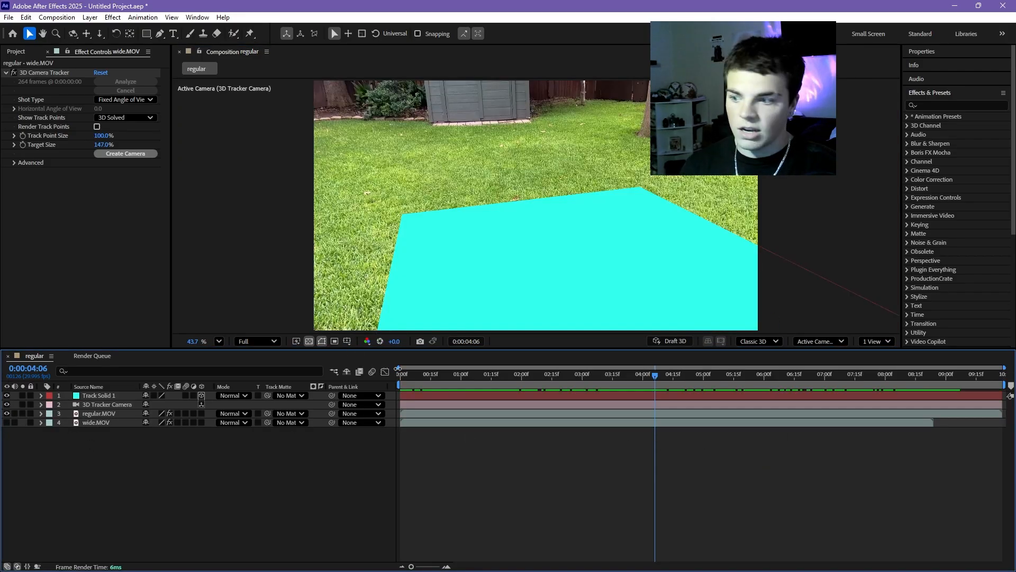
click(147, 424)
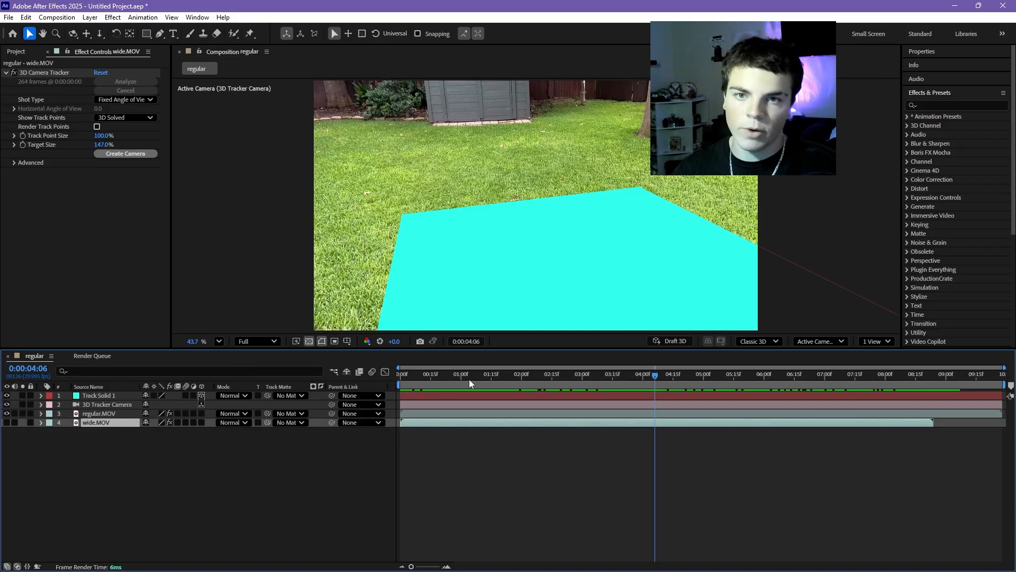
drag(490, 374, 779, 355)
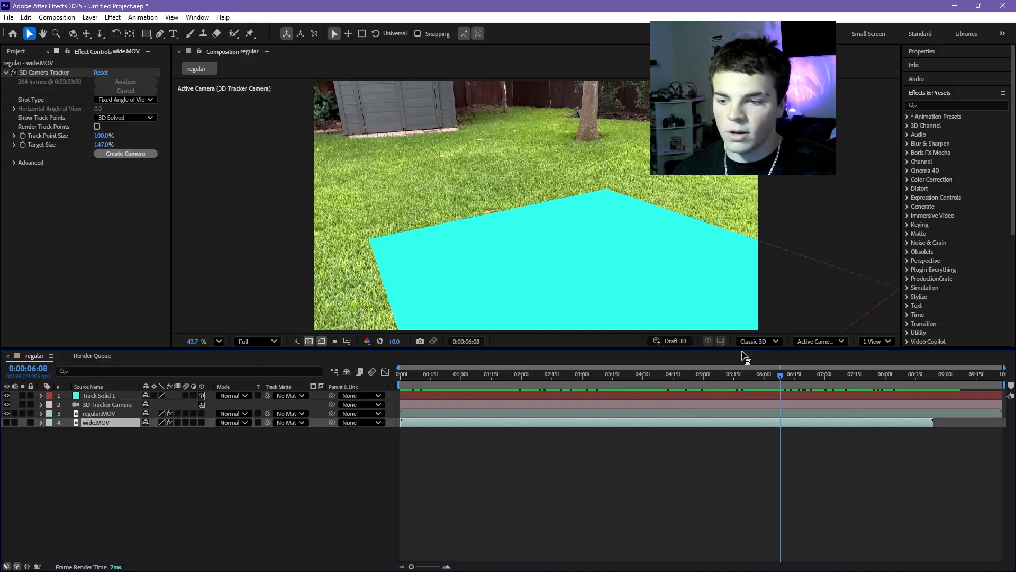
key(Home)
key(Delete)
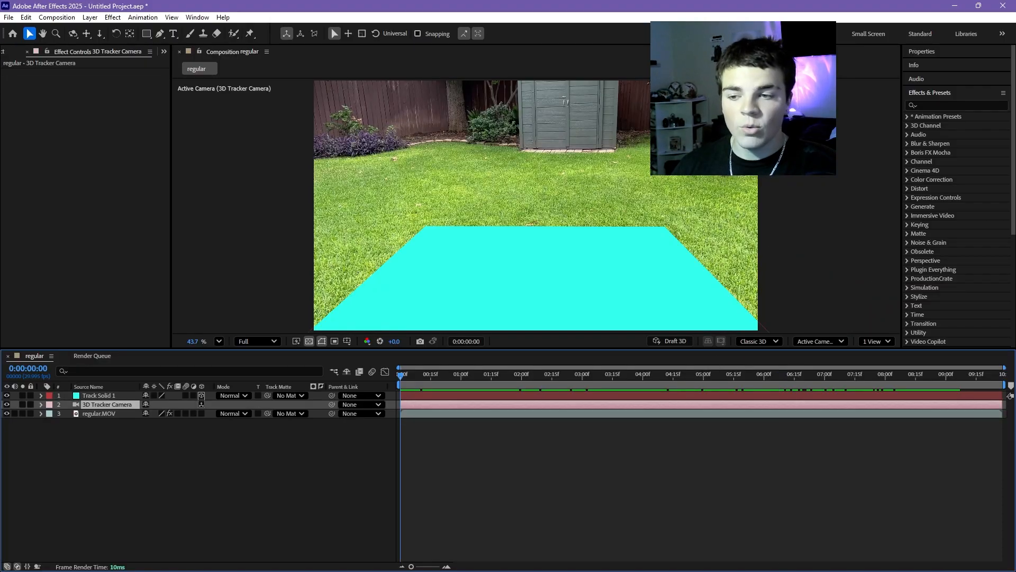
Switch to Blender.
mouse_move(606, 564)
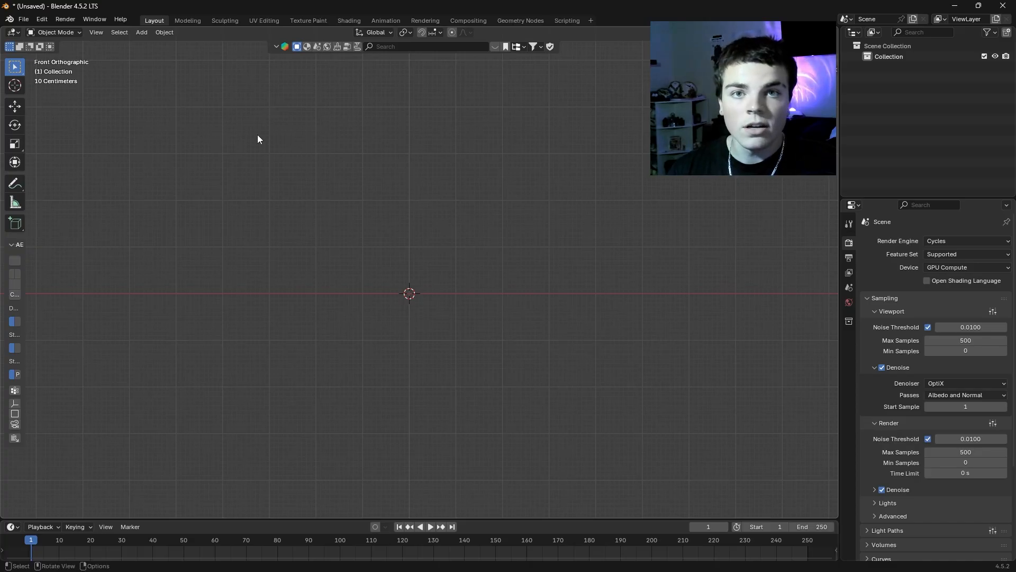
Open the add-on preferences, start installing an add-on from disk, and browse to the AE2BLEND_1_3_1 folder in Downloads.
click(47, 18)
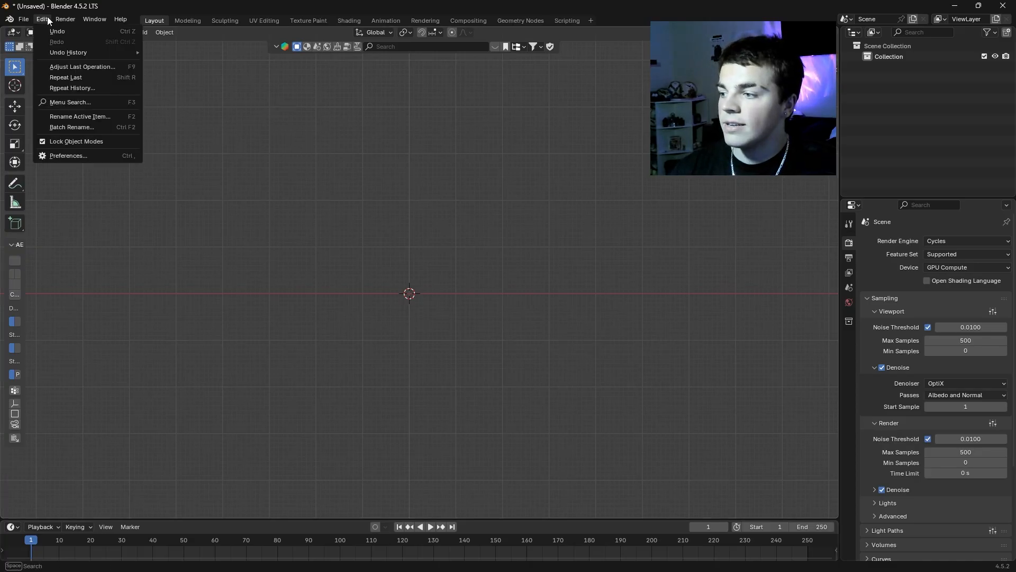
click(83, 155)
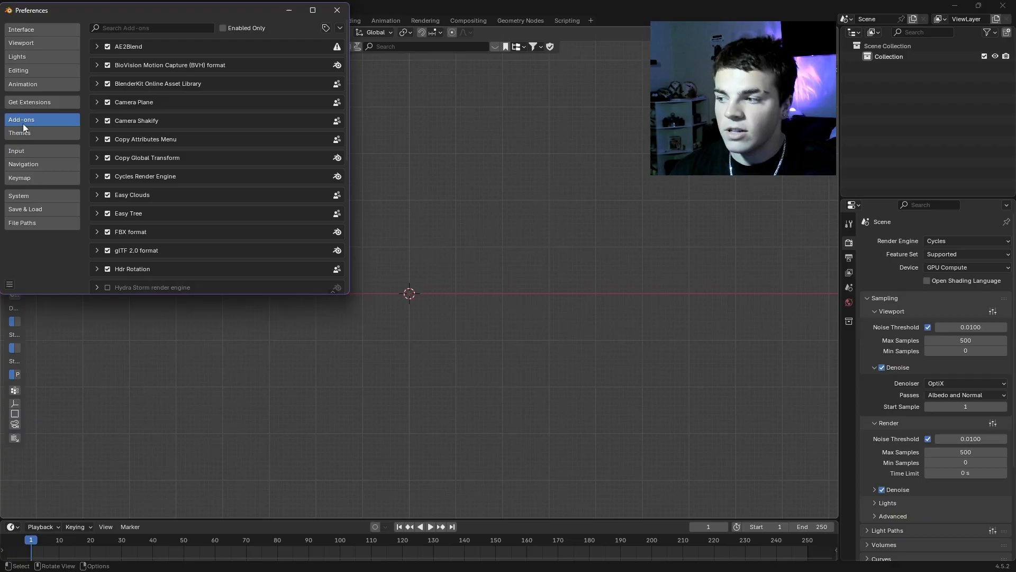
click(339, 30)
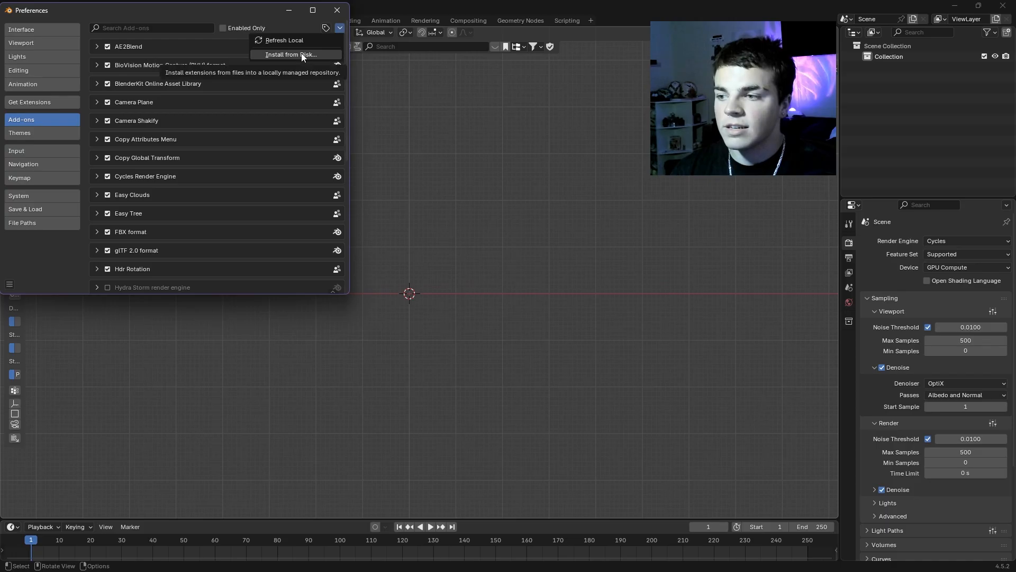
click(303, 55)
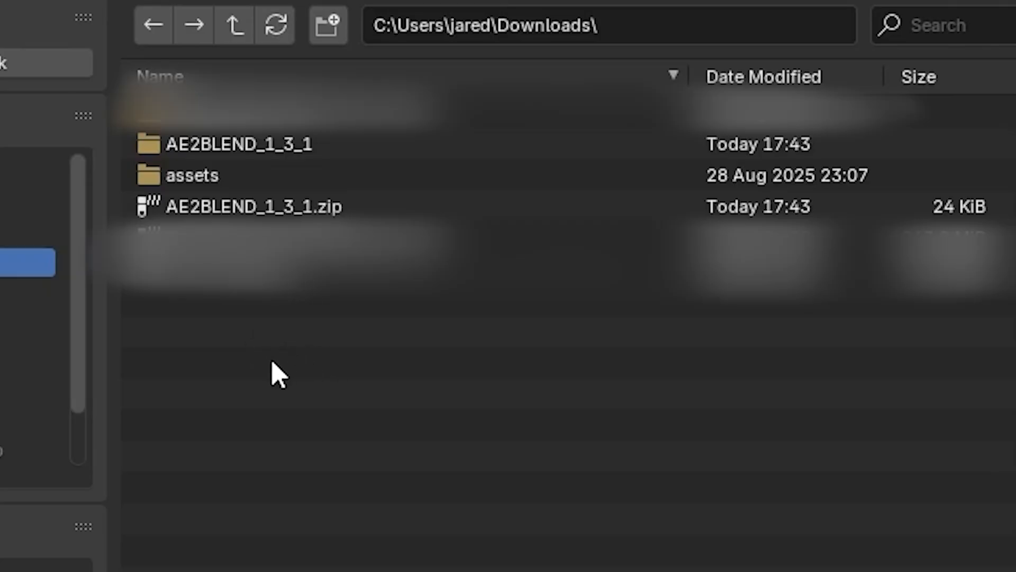
click(240, 148)
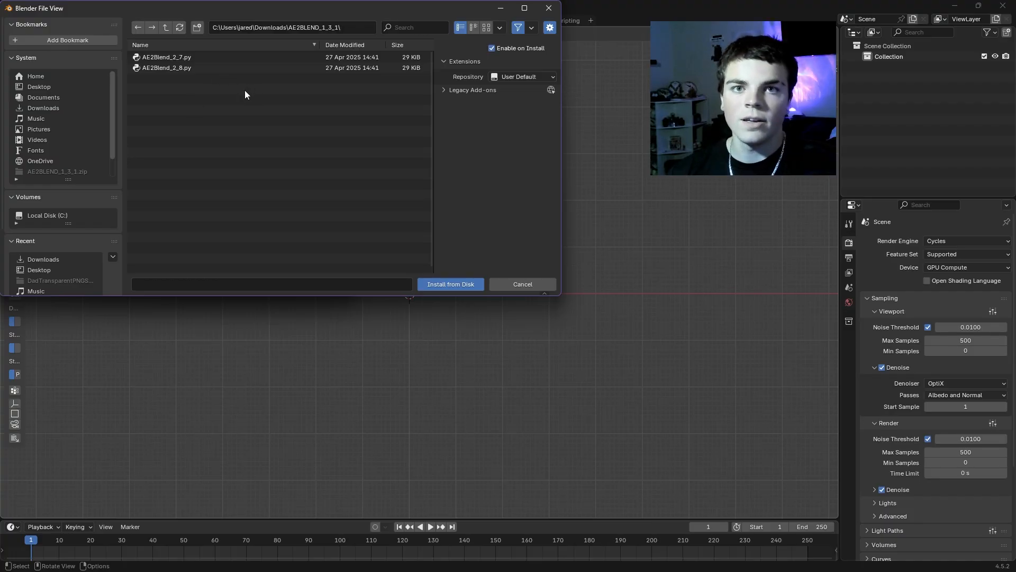
Widen the tool shelf to reveal the AE2Blend options and set Delta Rotation to XYZ.
drag(26, 241, 90, 240)
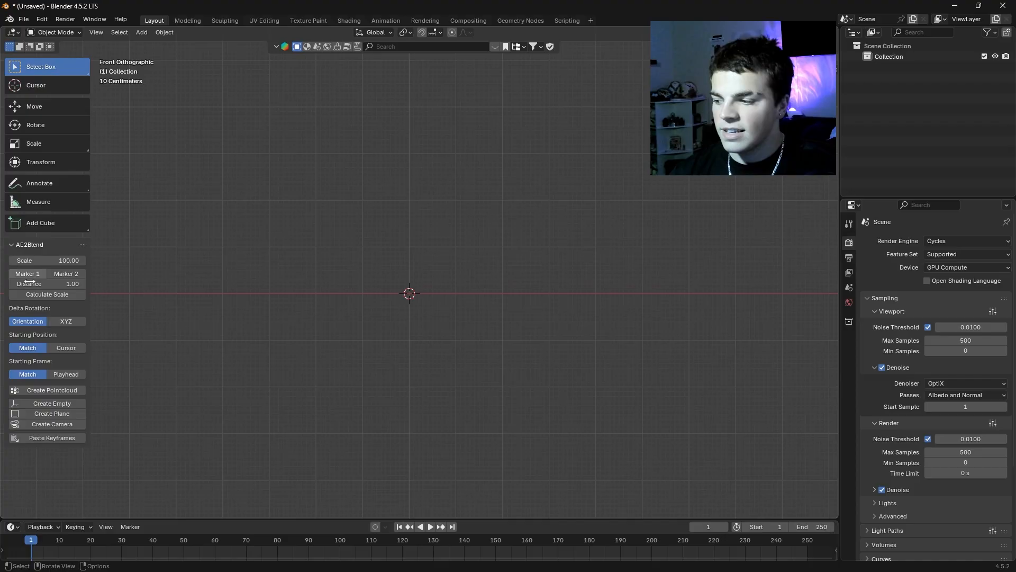
click(66, 321)
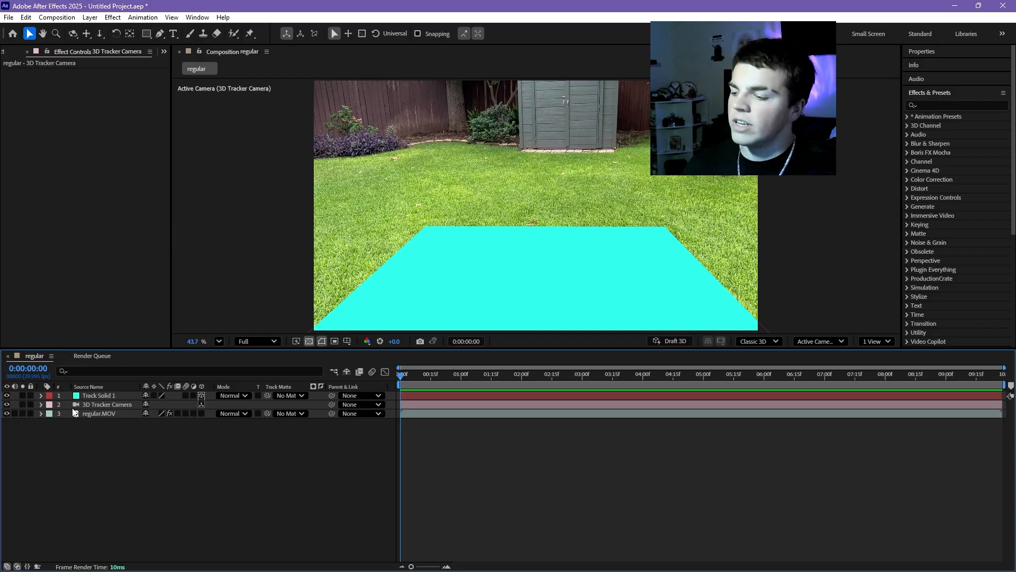
Reveal the 3D Tracker Camera's animated properties and select all Position and Orientation keyframes for copying.
click(98, 405)
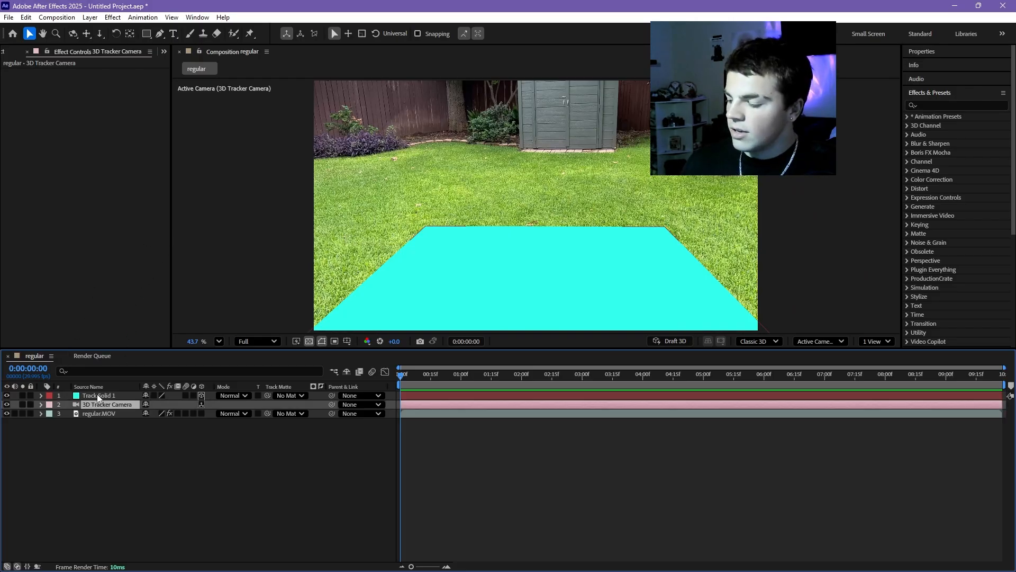
key(u)
click(97, 417)
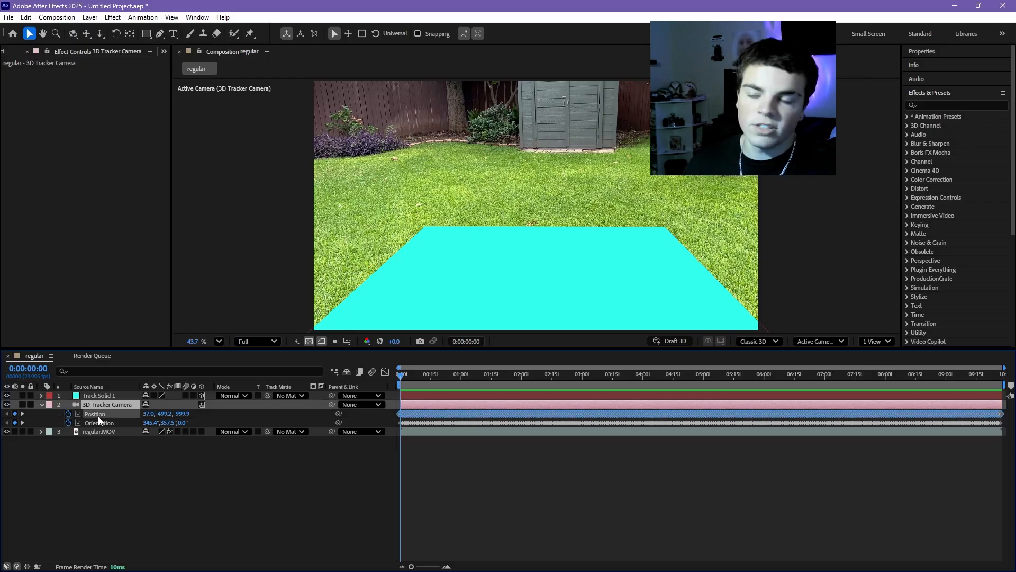
shift+click(103, 424)
drag(401, 376, 373, 398)
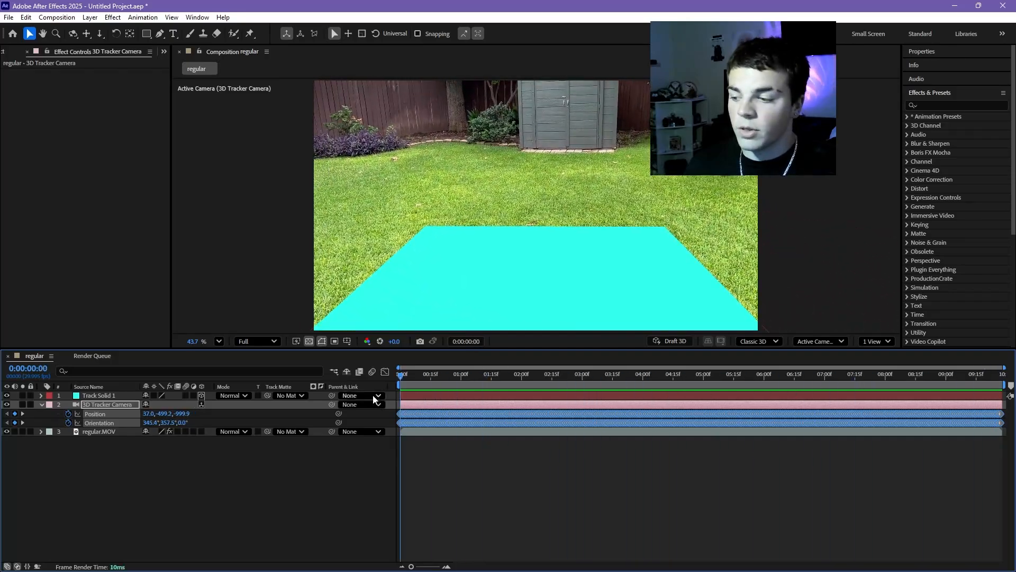
click(101, 456)
click(106, 414)
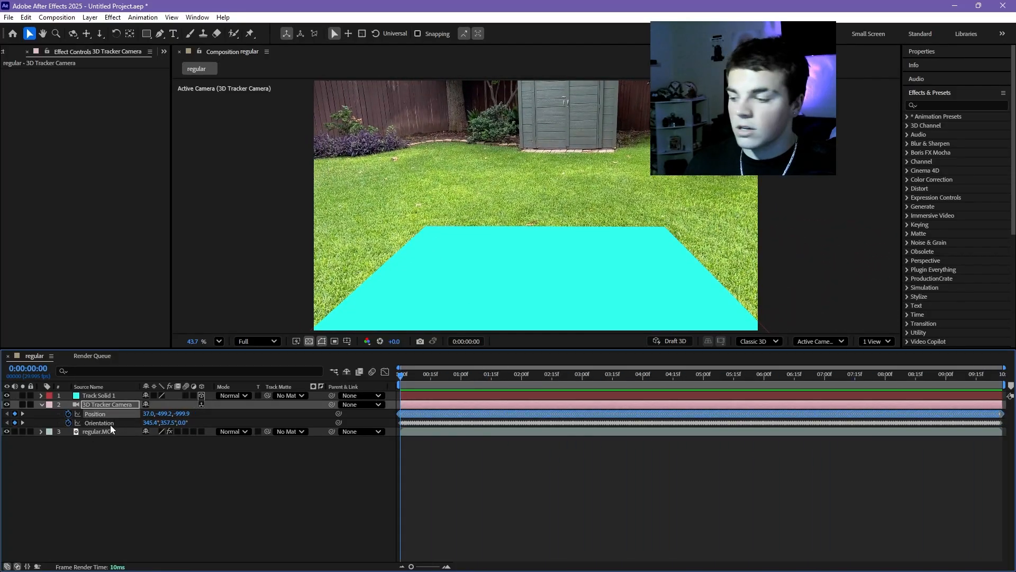
shift+click(109, 423)
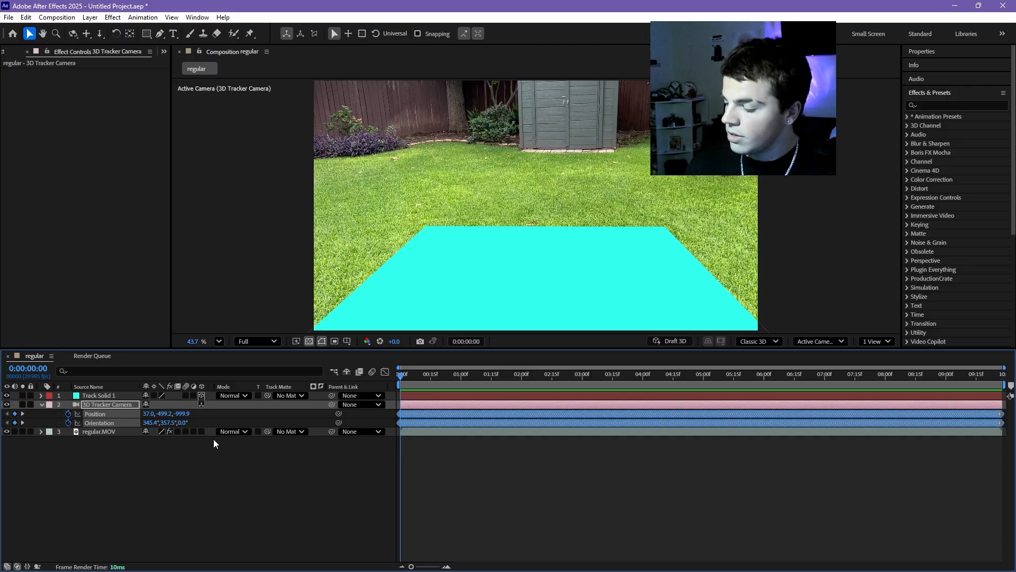
Switch to Blender and create a camera from the copied tracker keyframes with AE2Blend.
key(alt+Tab)
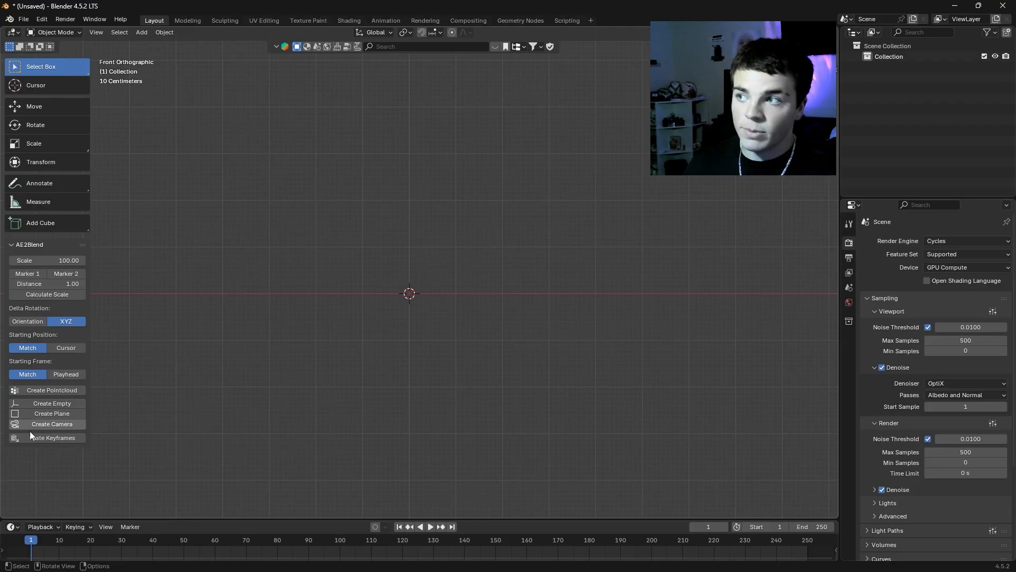
click(51, 428)
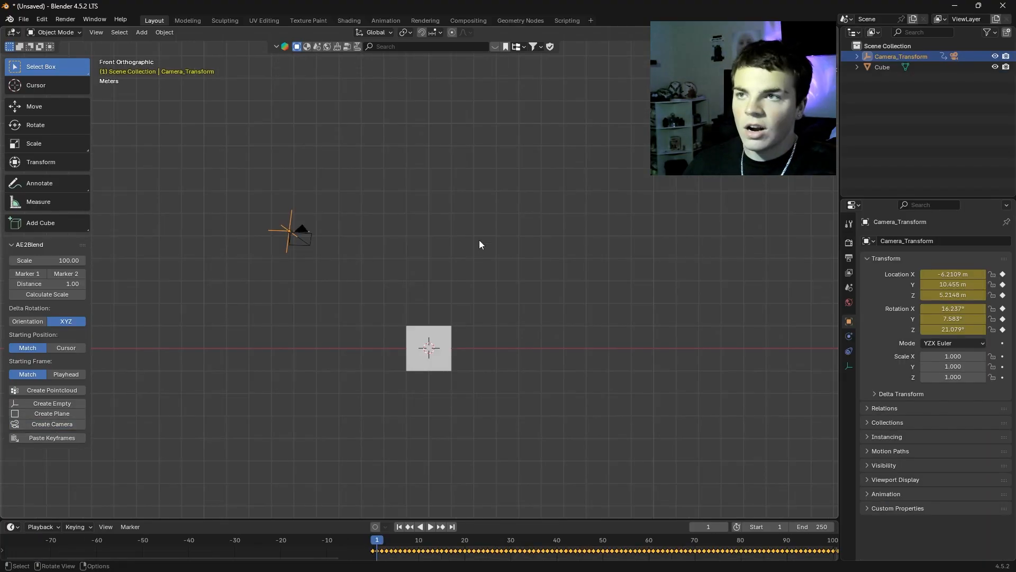
middle_drag(479, 241, 426, 253)
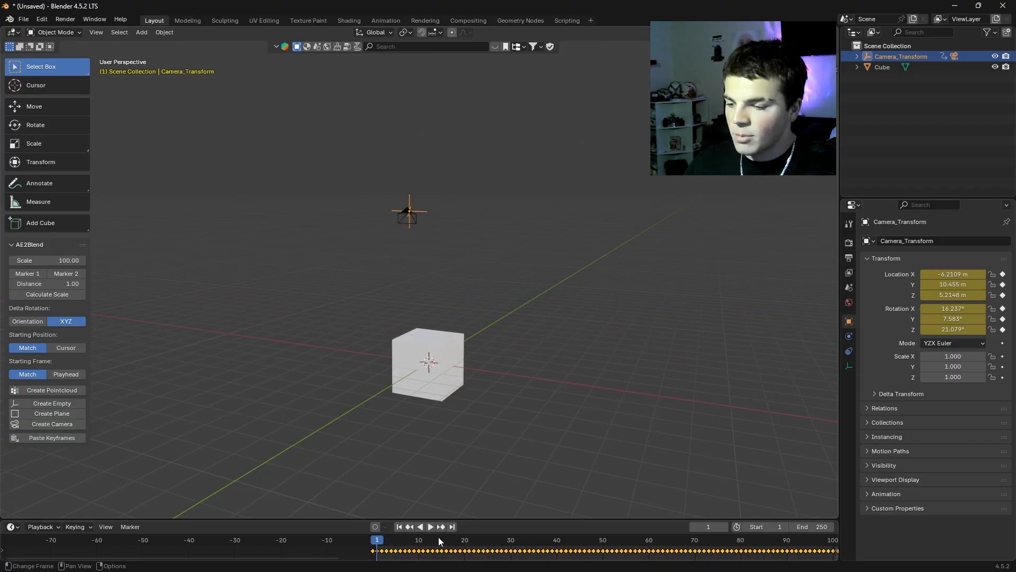
Shift all of Camera_Transform's keyframes one frame later so they start at frame 1, and return the playhead to frame 1.
scroll(418, 550, up, 3)
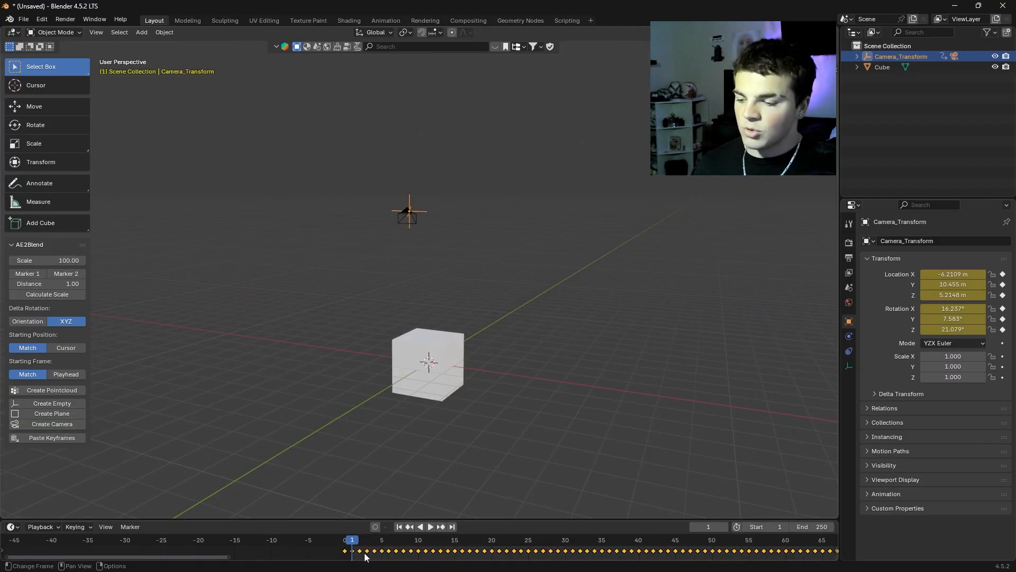
drag(363, 554, 380, 551)
key(a)
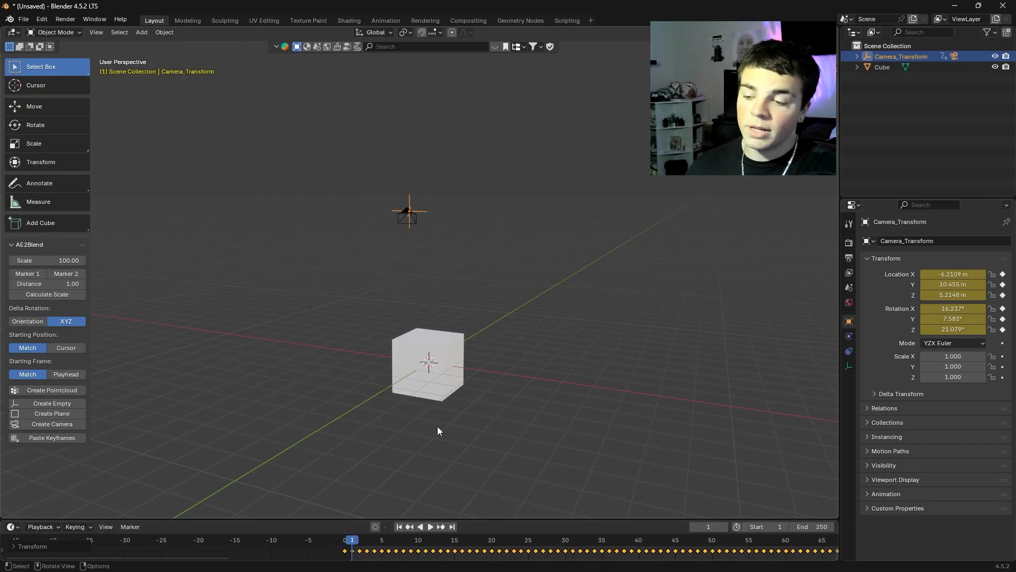
key(space)
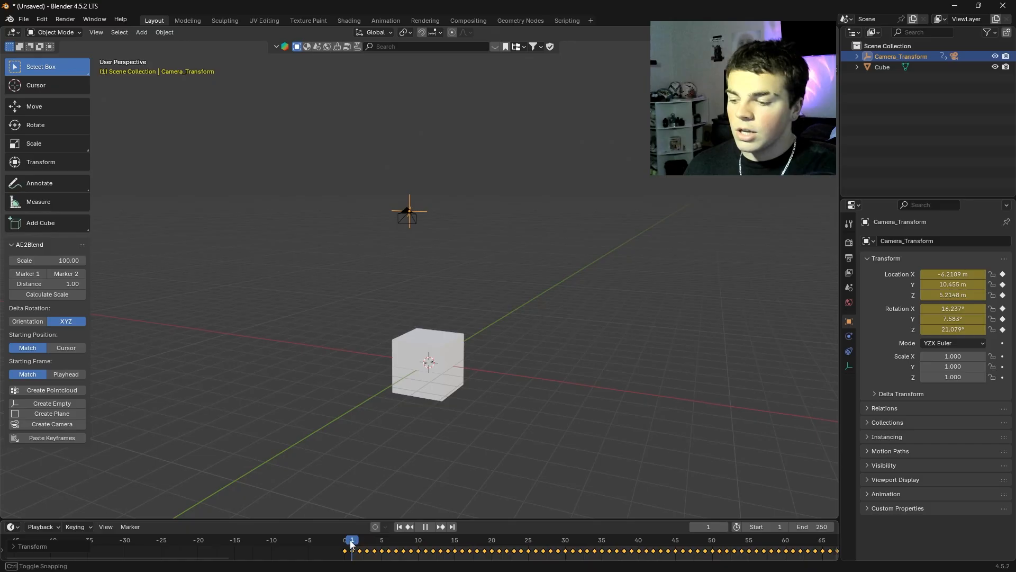
mouse_move(350, 542)
mouse_down()
mouse_move(317, 547)
mouse_move(347, 554)
mouse_up()
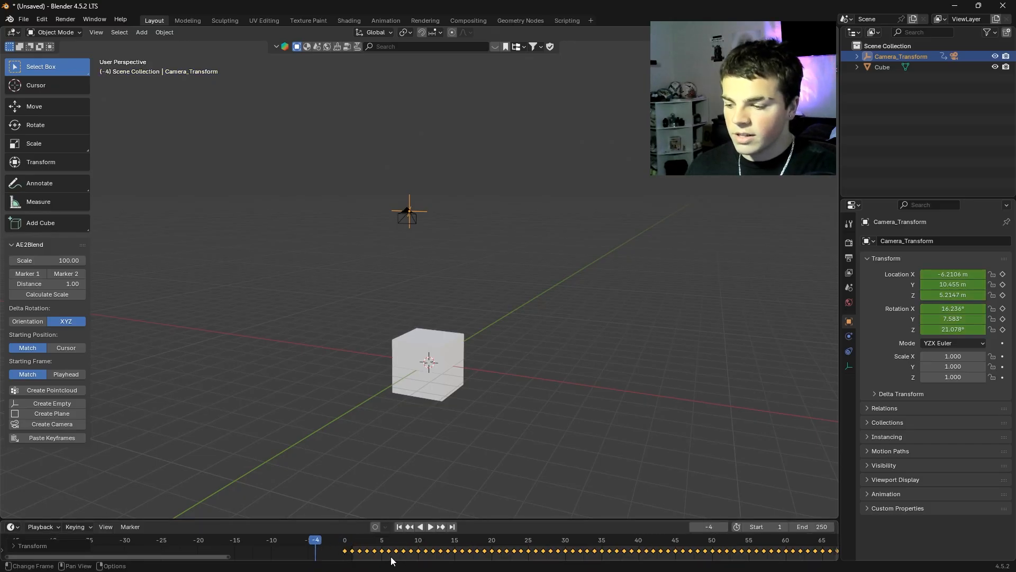
drag(352, 552, 360, 554)
click(353, 541)
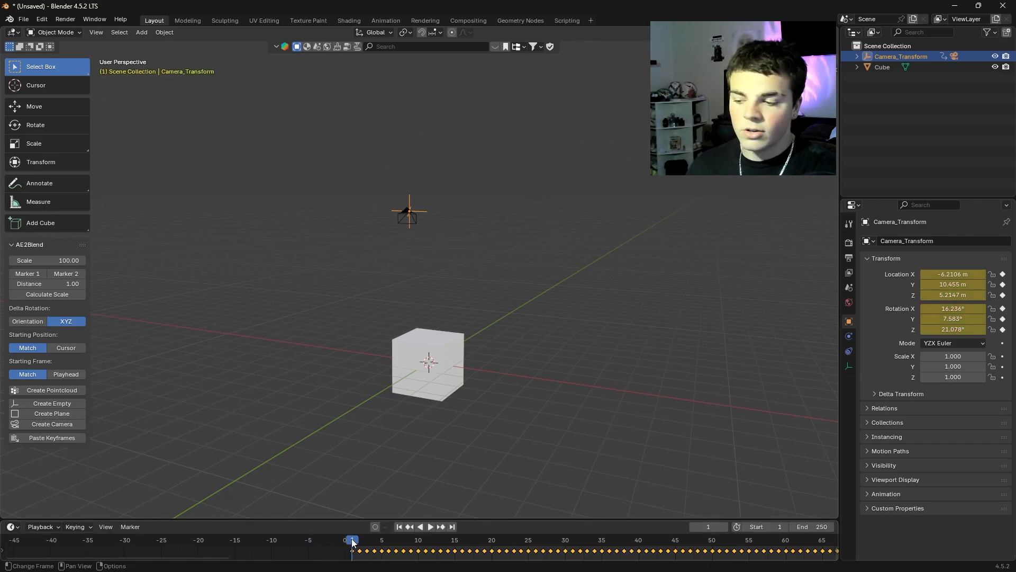
Set the animation's end frame to 298 to match the last camera keyframe, and play the camera motion through.
scroll(408, 546, down, 5)
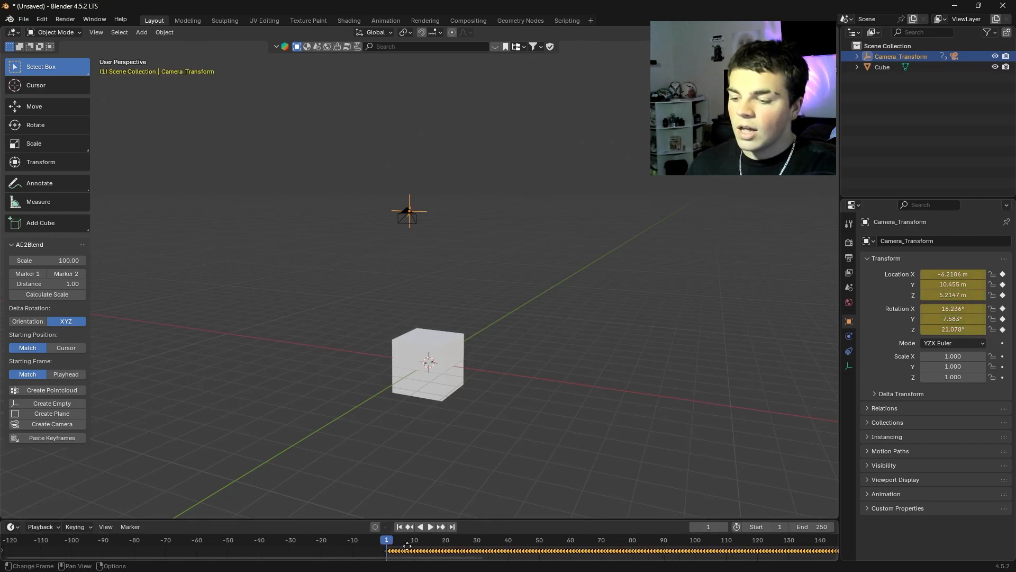
ctrl+scroll(407, 546, right, 10)
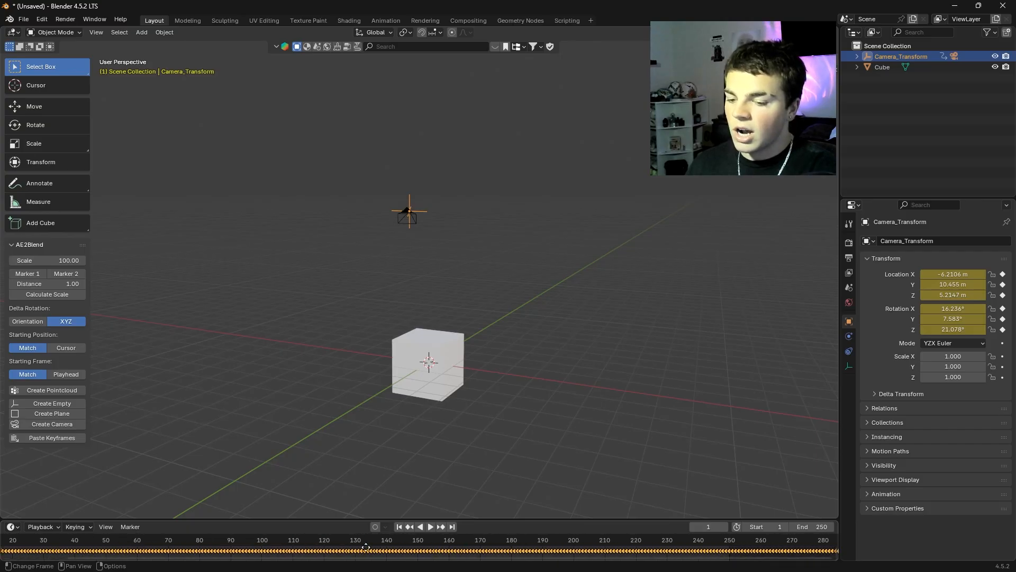
ctrl+scroll(366, 546, right, 5)
drag(454, 547, 659, 549)
scroll(669, 551, up, 3)
drag(812, 527, 861, 527)
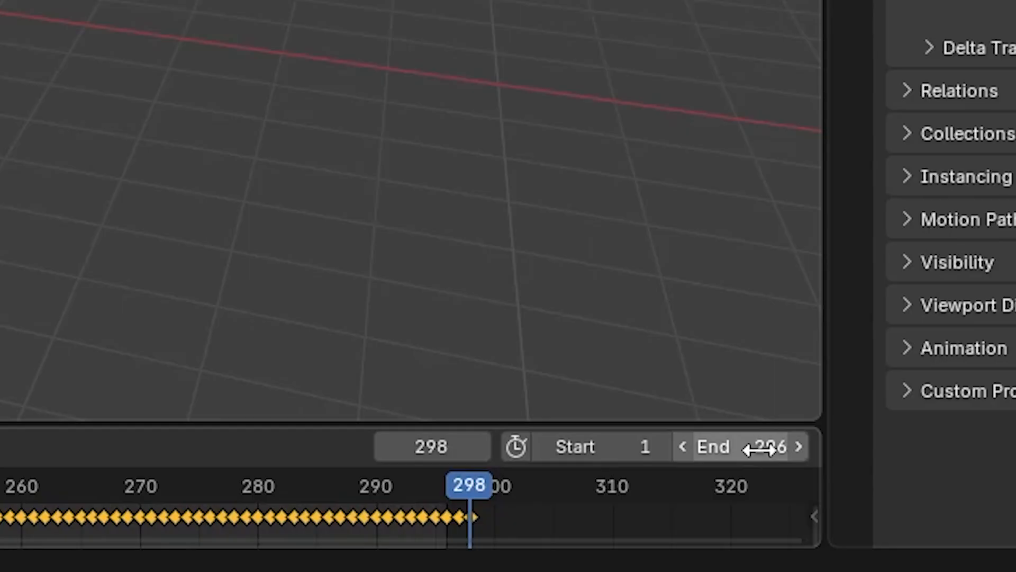
click(755, 447)
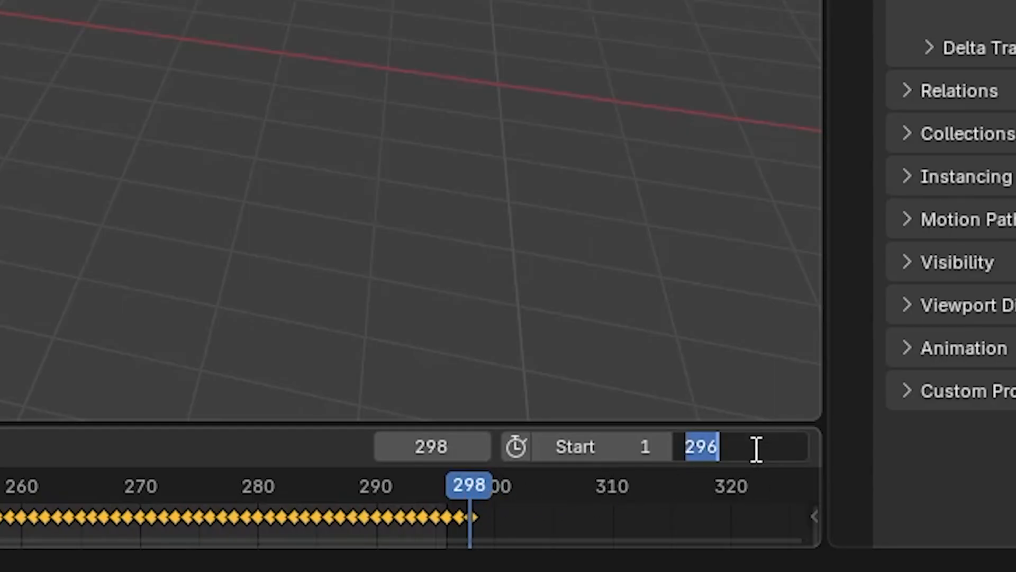
text(298)
key(Return)
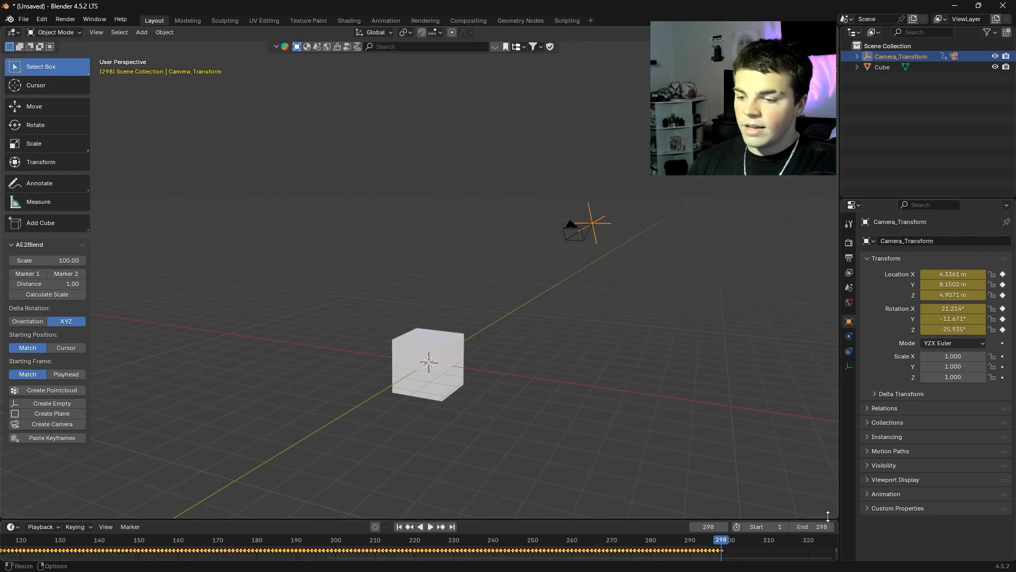
drag(692, 544, 434, 520)
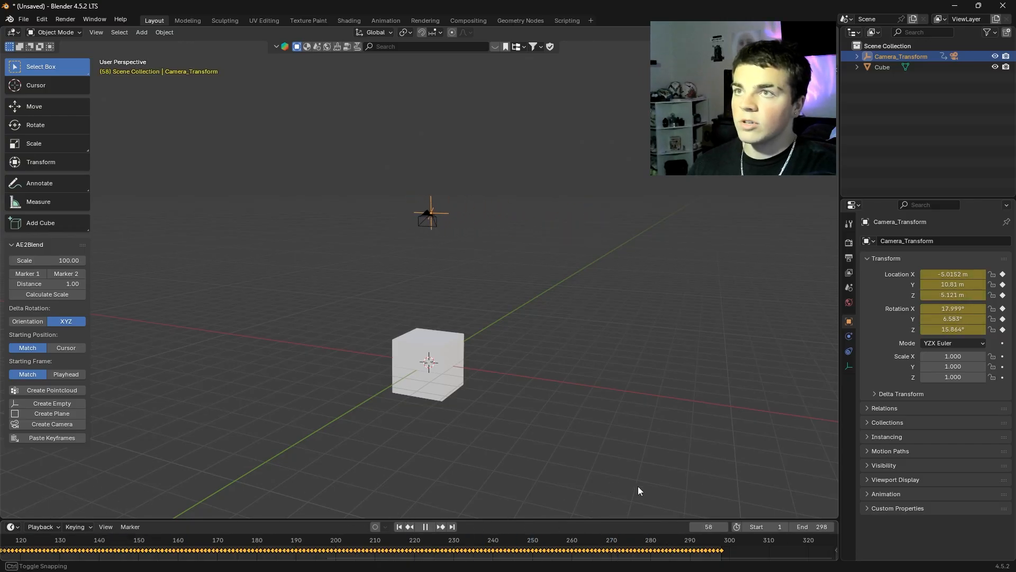
drag(112, 511, 438, 503)
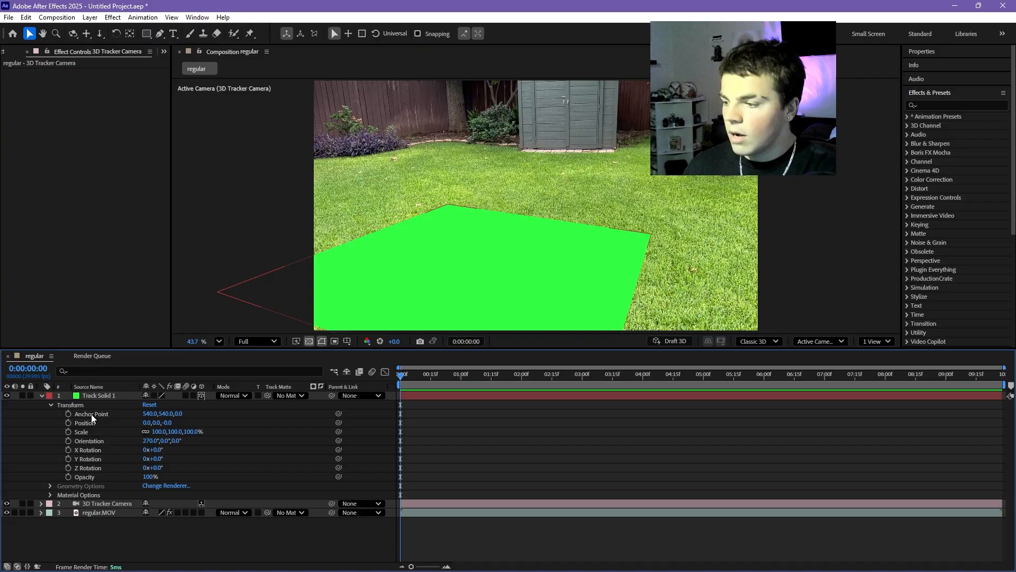
Select Track Solid 1's Anchor Point, Position, Scale and Orientation properties for copying.
click(38, 396)
click(39, 396)
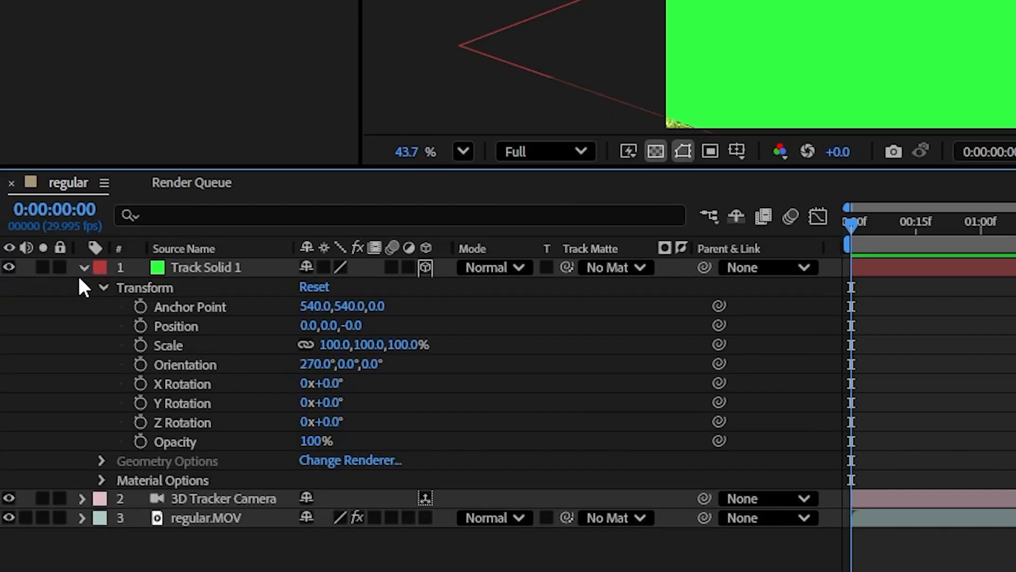
click(99, 288)
click(104, 290)
click(188, 305)
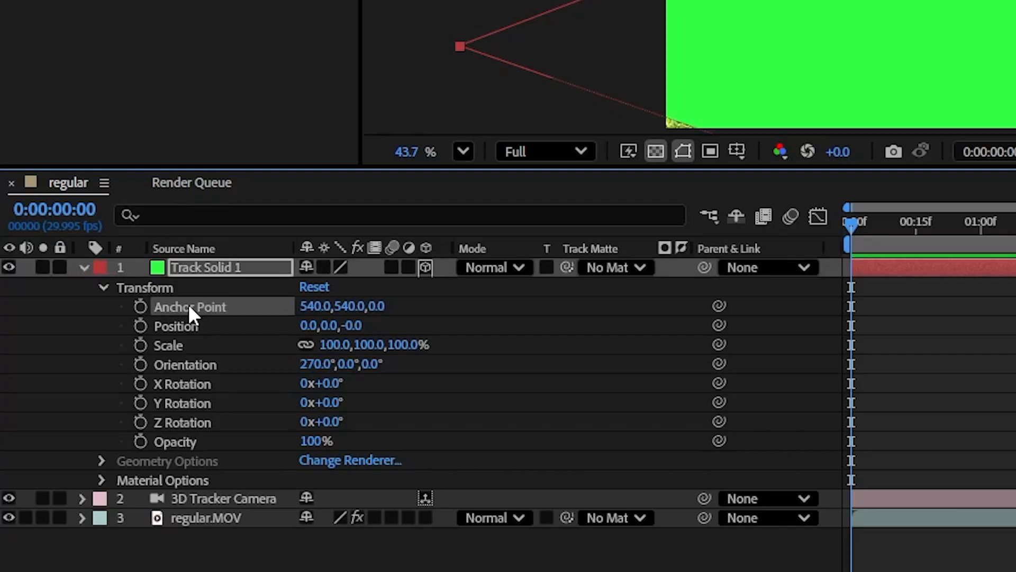
shift+click(190, 325)
shift+click(198, 343)
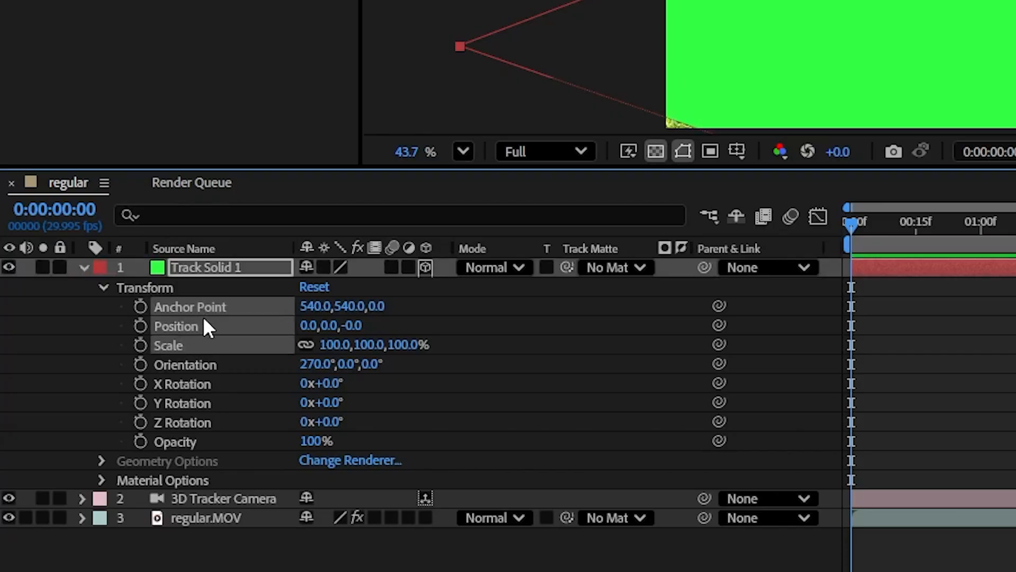
shift+click(223, 365)
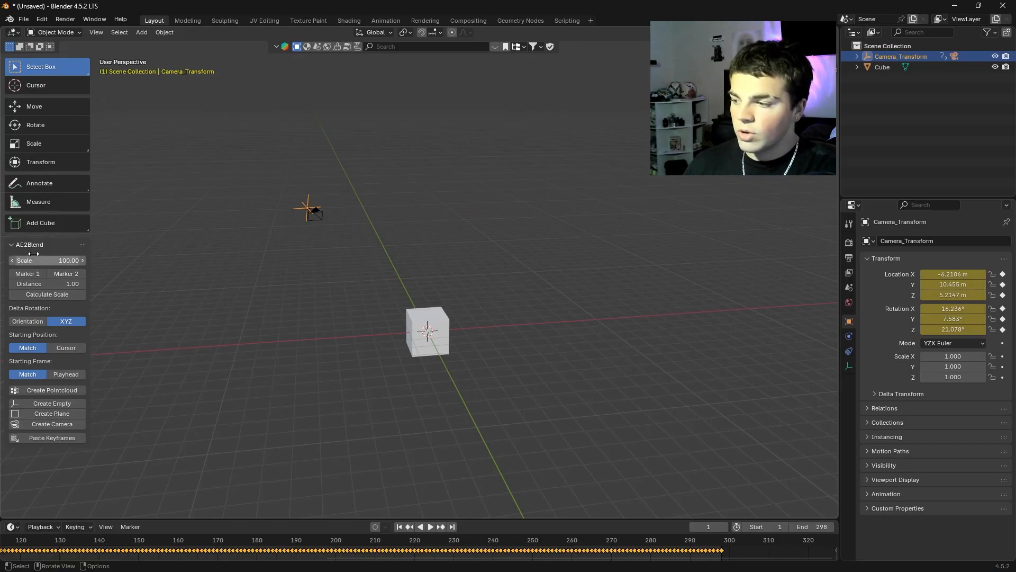
Create a plane from the copied solid data with AE2Blend and look through the tracked camera.
click(47, 414)
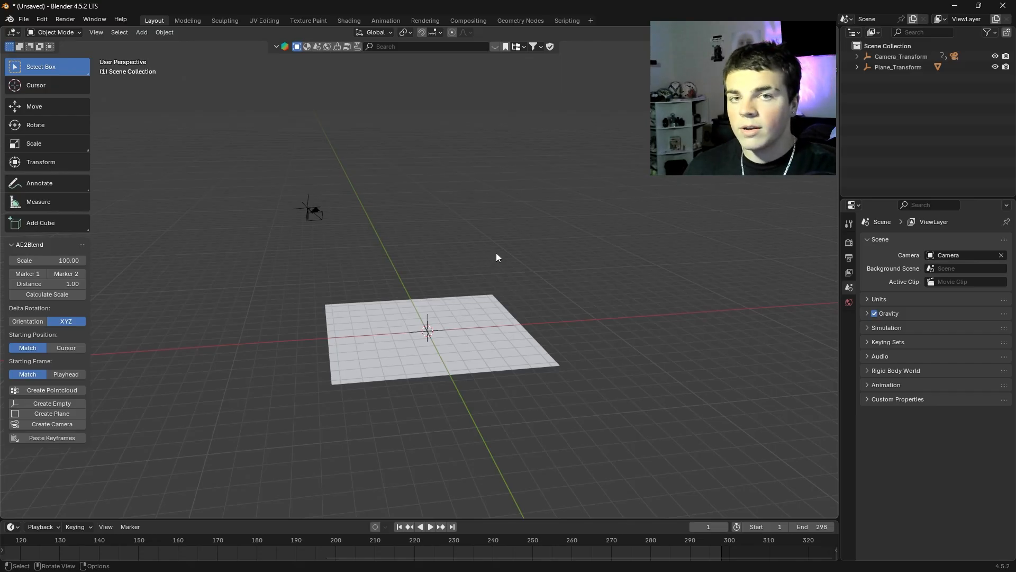
key(grave)
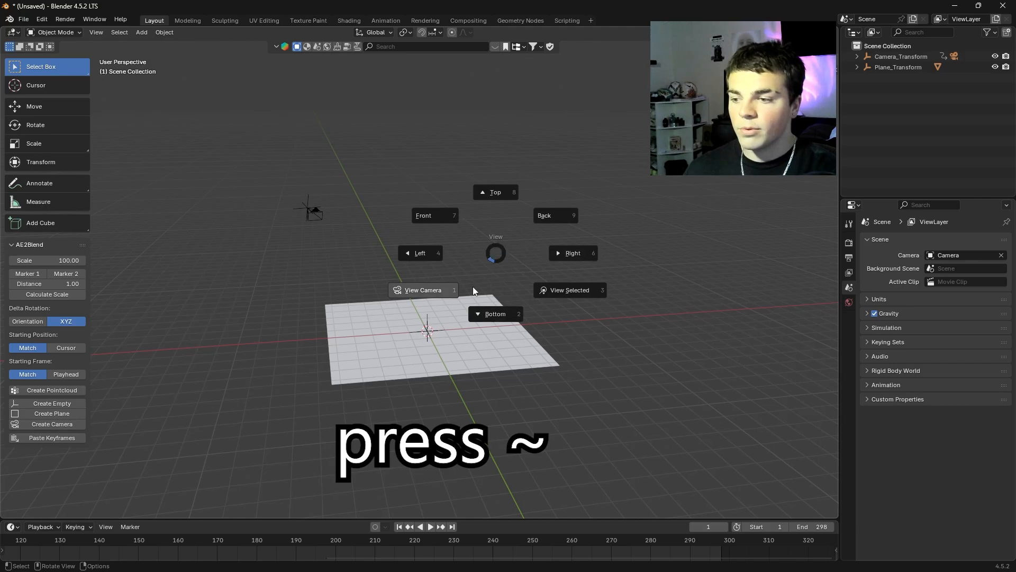
click(411, 297)
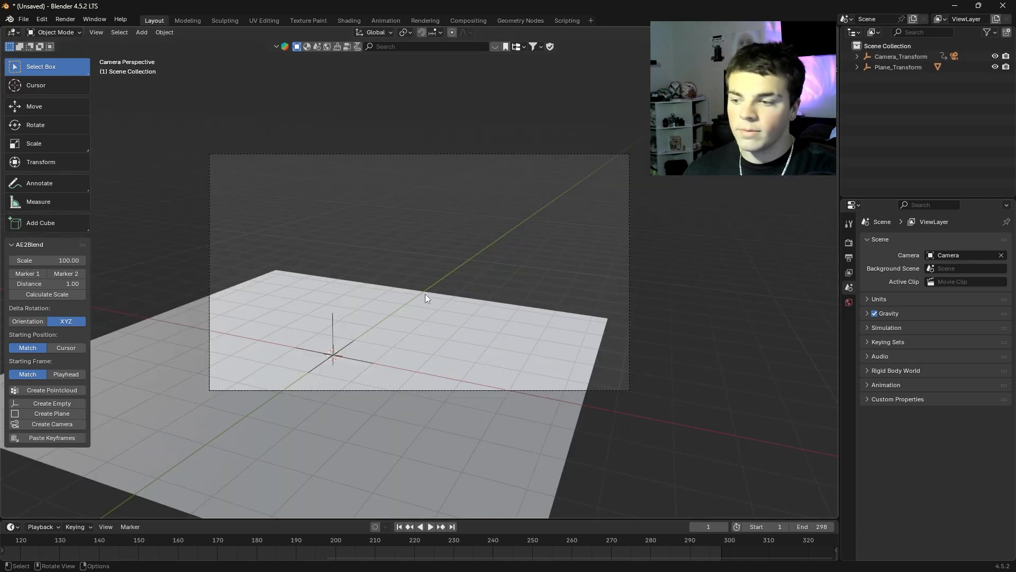
scroll(440, 548, down, 2)
middle_drag(440, 549, 630, 549)
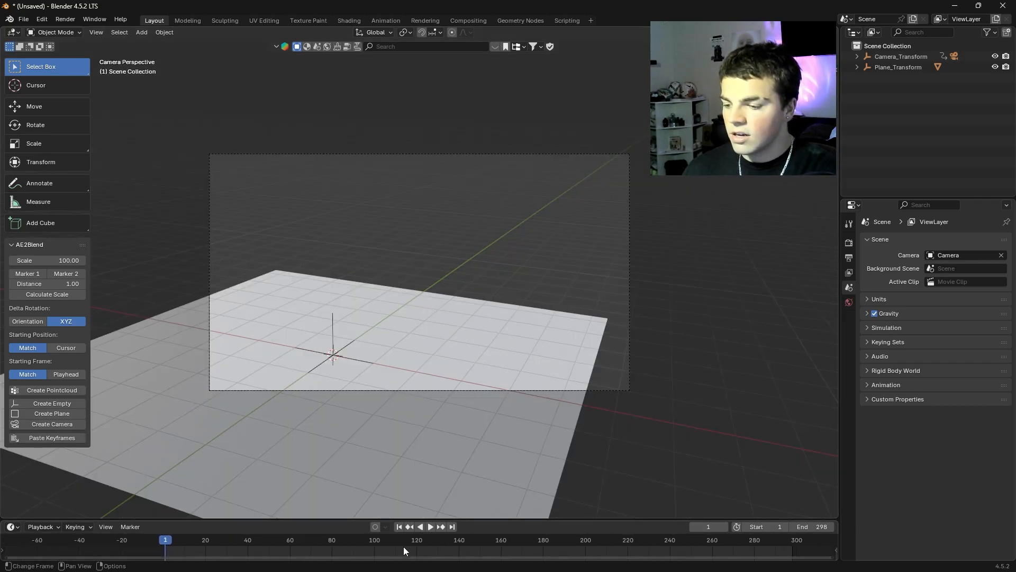
Select the Camera under Camera_Transform and try a shorter focal length of about 27 mm.
drag(285, 547, 162, 565)
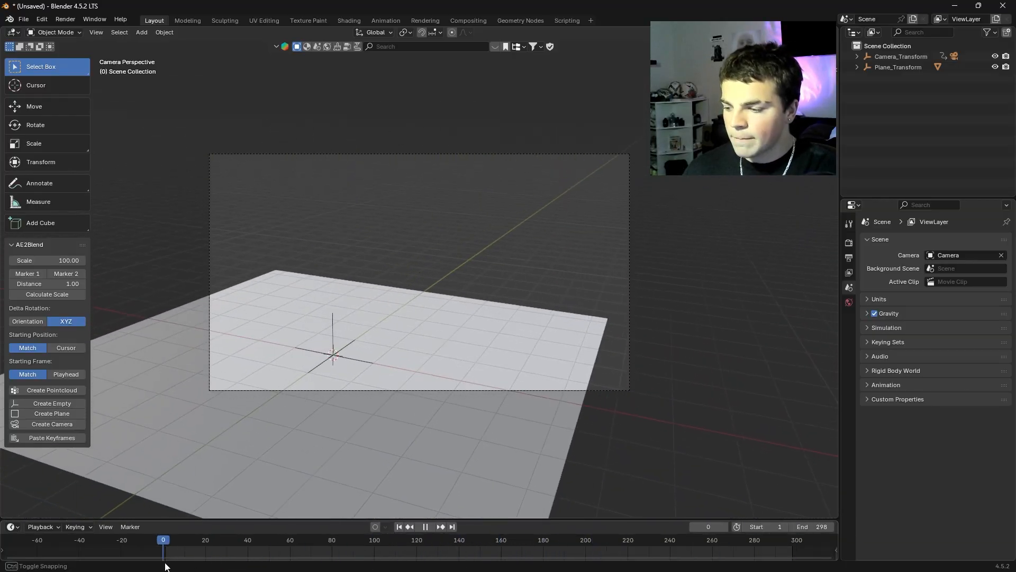
click(955, 57)
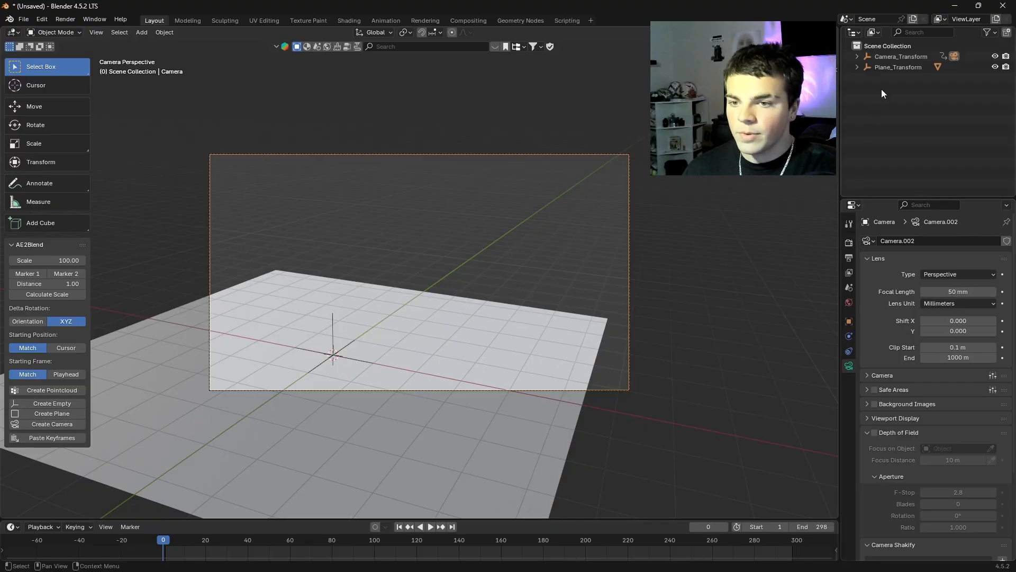
click(857, 56)
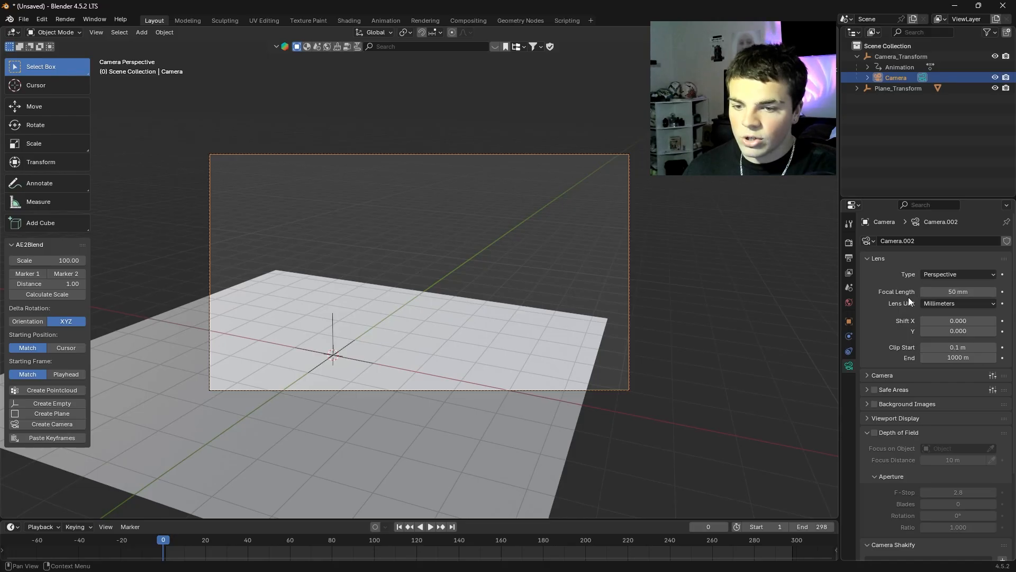
drag(924, 266, 955, 292)
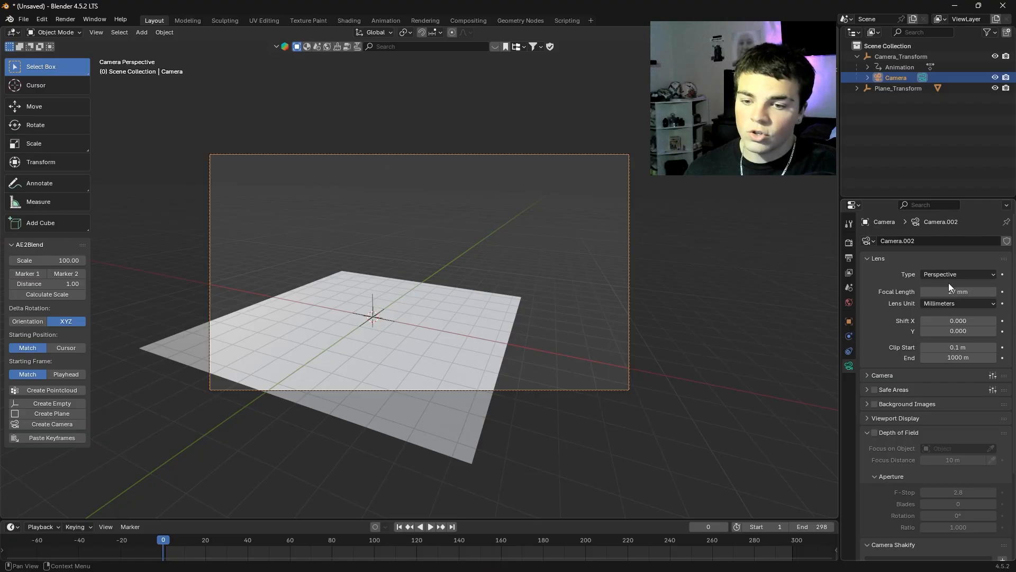
Switch to After Effects and copy the 3D Tracker Camera's angle of view from its camera settings, leaving the settings unchanged.
key(alt+Tab)
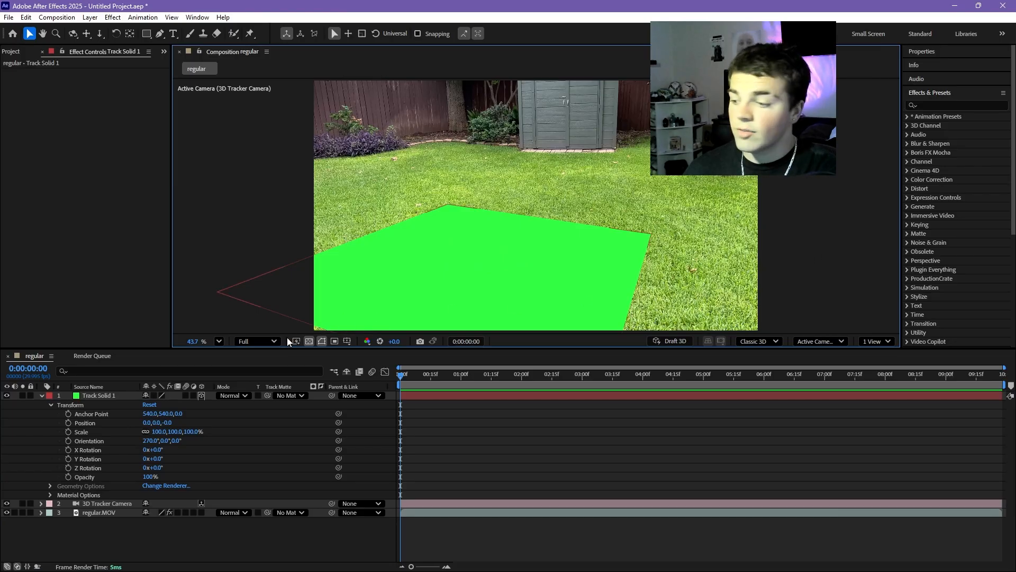
click(42, 396)
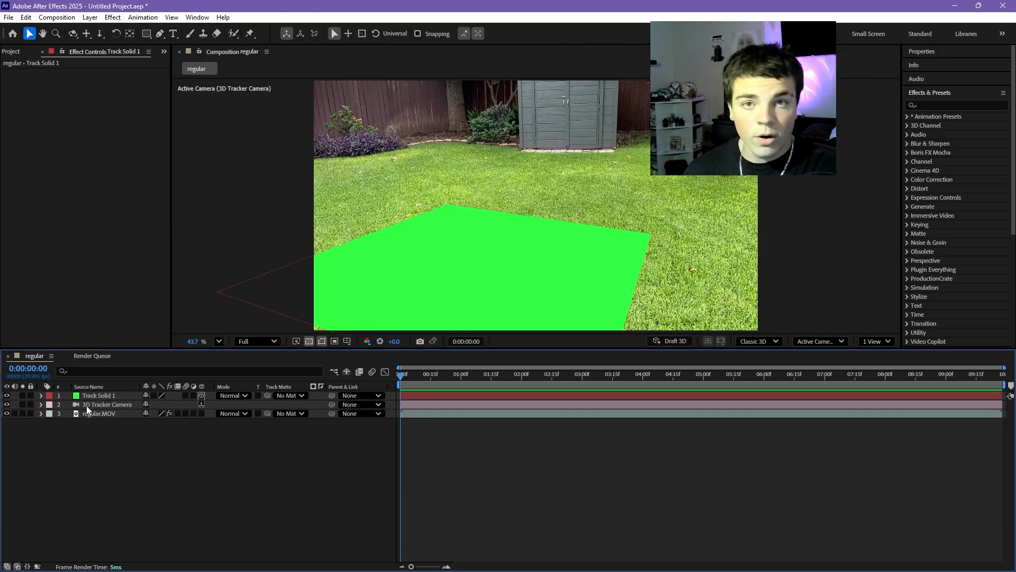
double_click(106, 405)
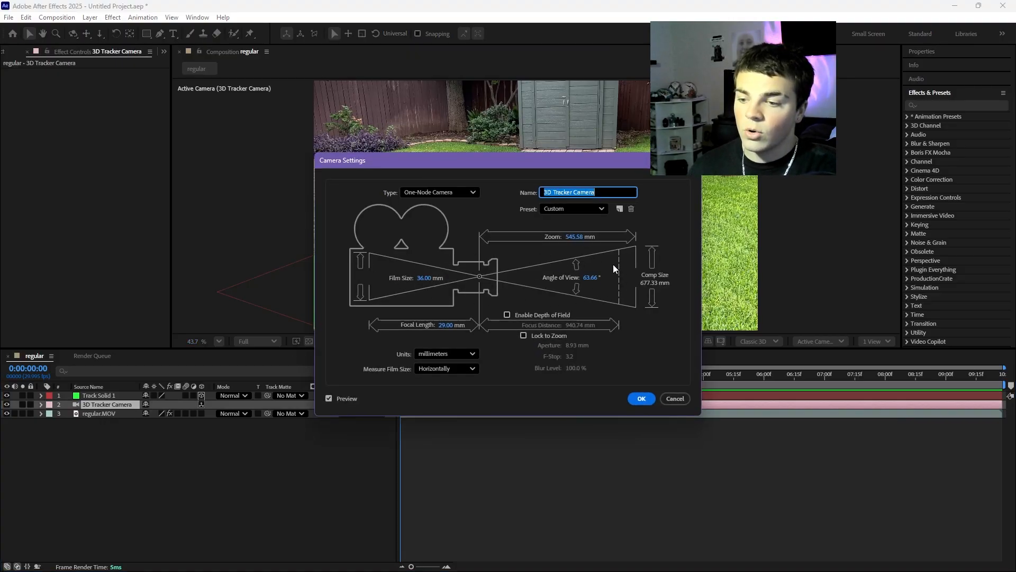
click(591, 278)
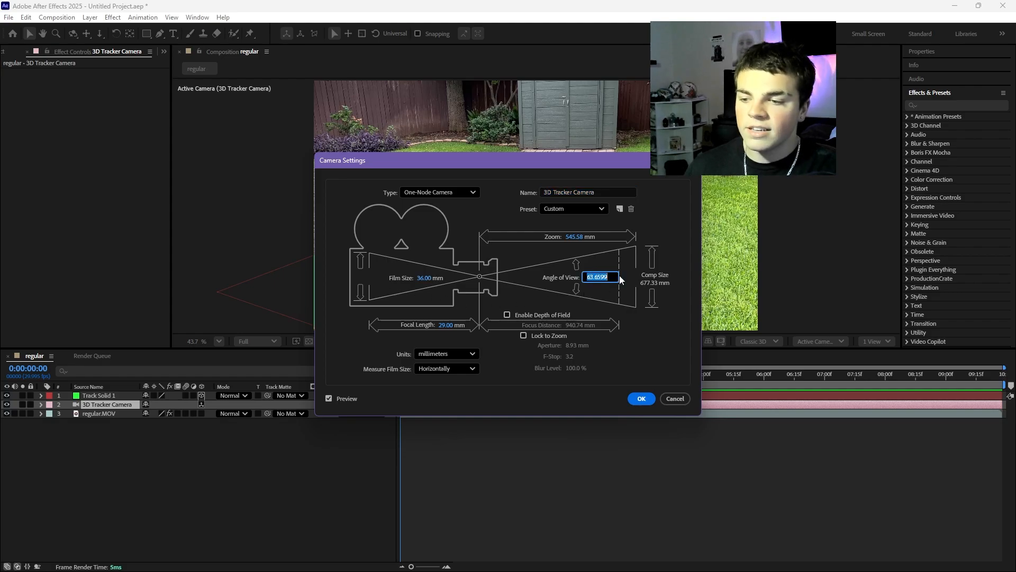
click(678, 399)
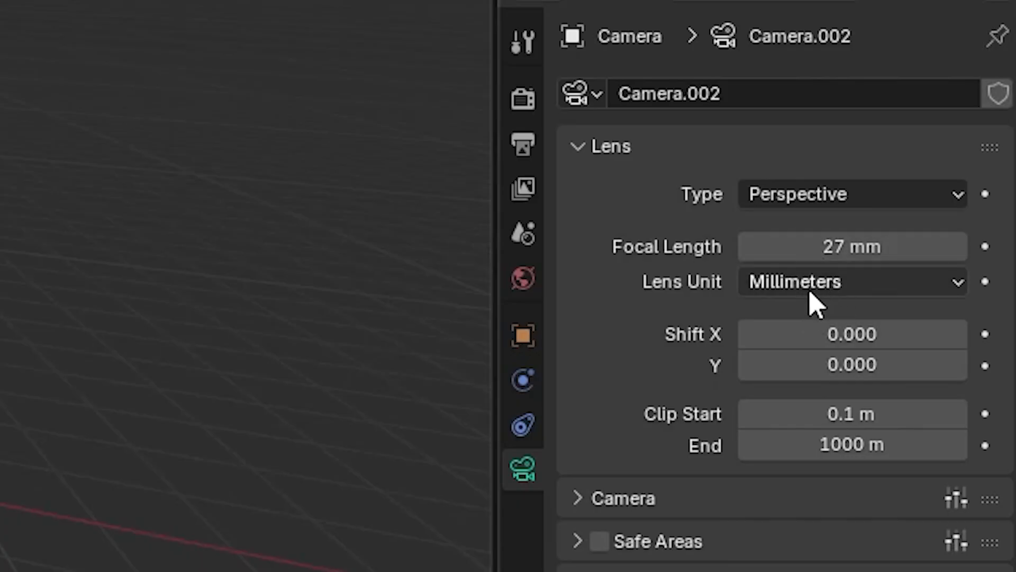
Back in Blender, switch the camera's lens unit to Field of View and set the field of view to 63.6599 degrees.
drag(799, 245, 842, 248)
click(833, 282)
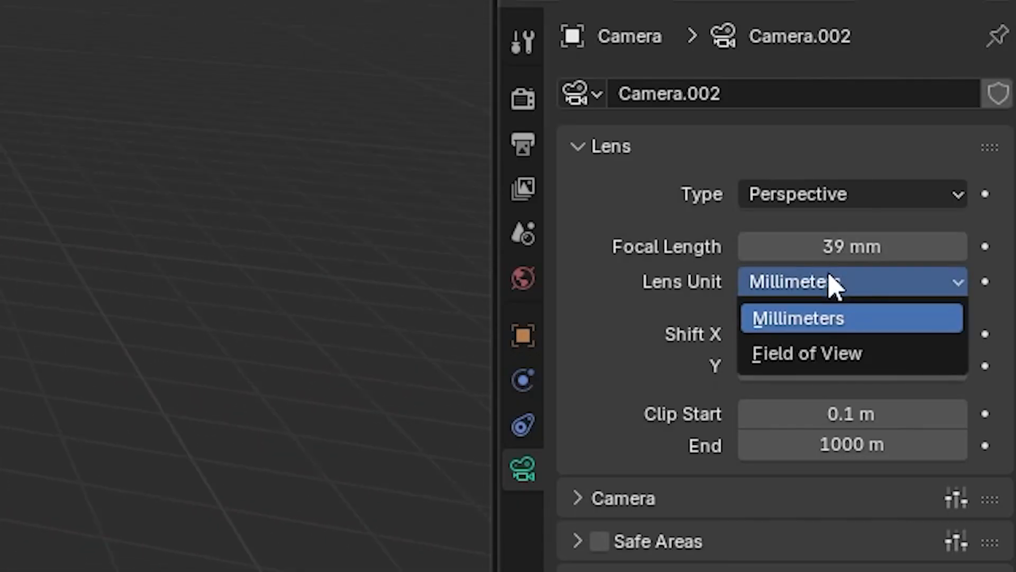
click(850, 353)
click(850, 244)
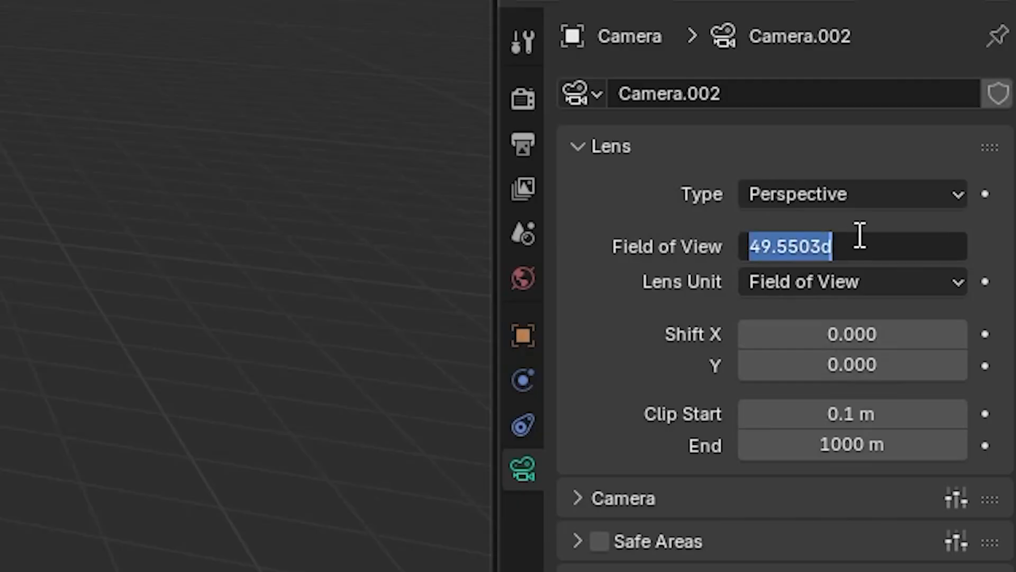
text(63.6599)
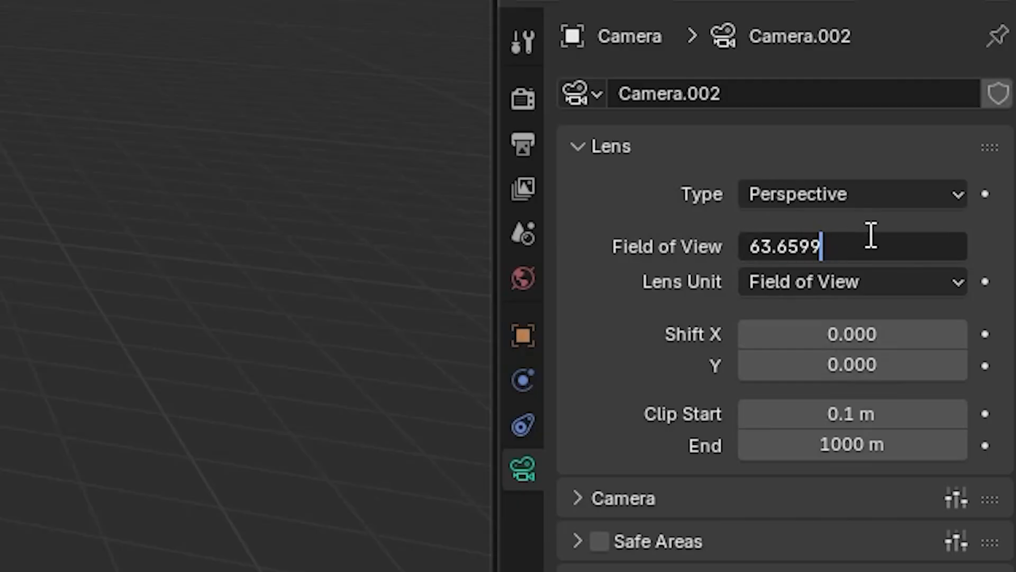
key(Return)
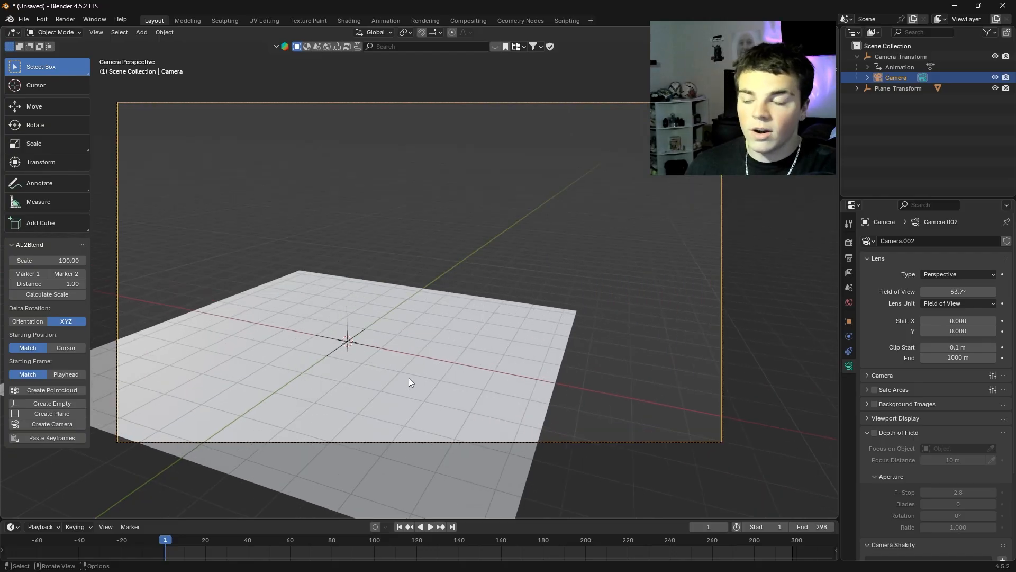
Scrub and play the animation through the camera to check the motion with the matched field of view.
drag(200, 540, 365, 498)
key(space)
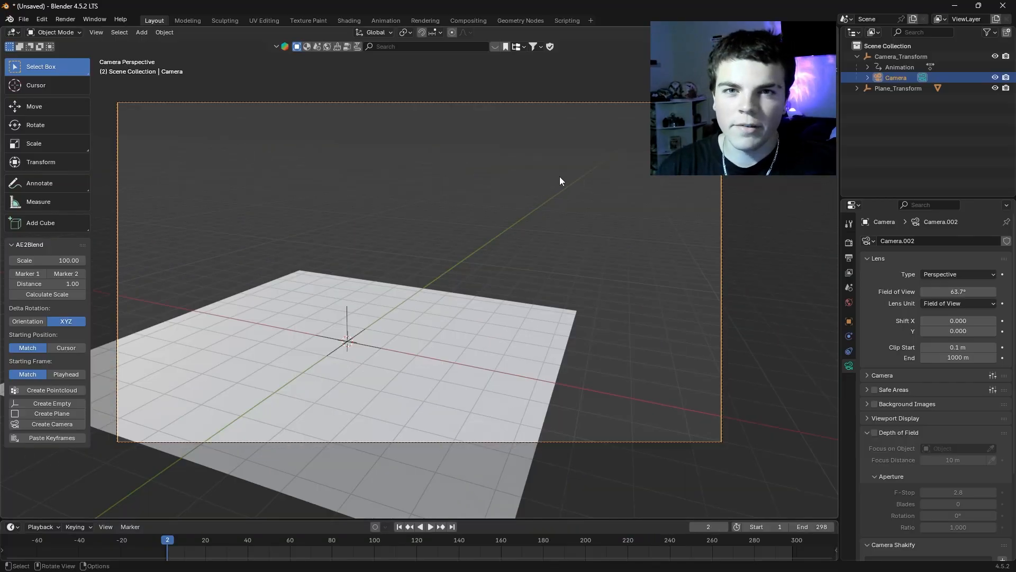
mouse_move(172, 542)
mouse_down()
mouse_move(573, 552)
mouse_move(166, 552)
mouse_up()
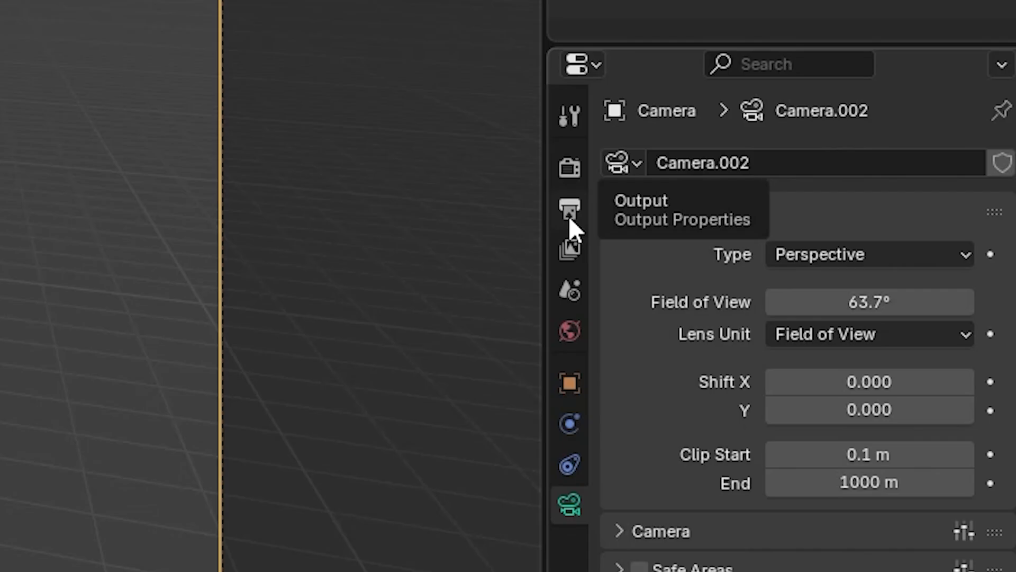
Open the scene's output properties, switch to After Effects, and compare the frame rates of regular.MOV and wide.MOV.
click(570, 212)
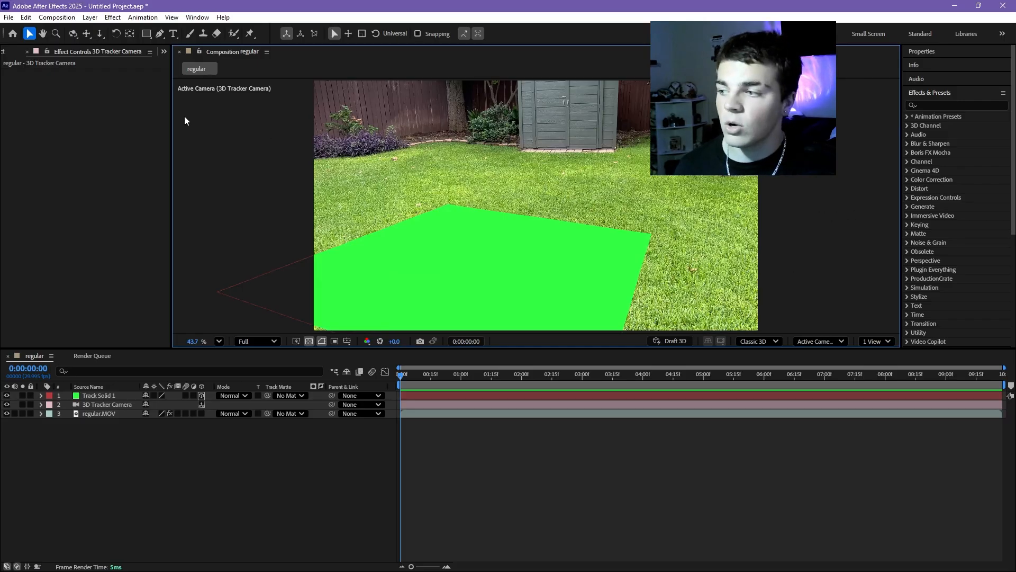
click(3, 52)
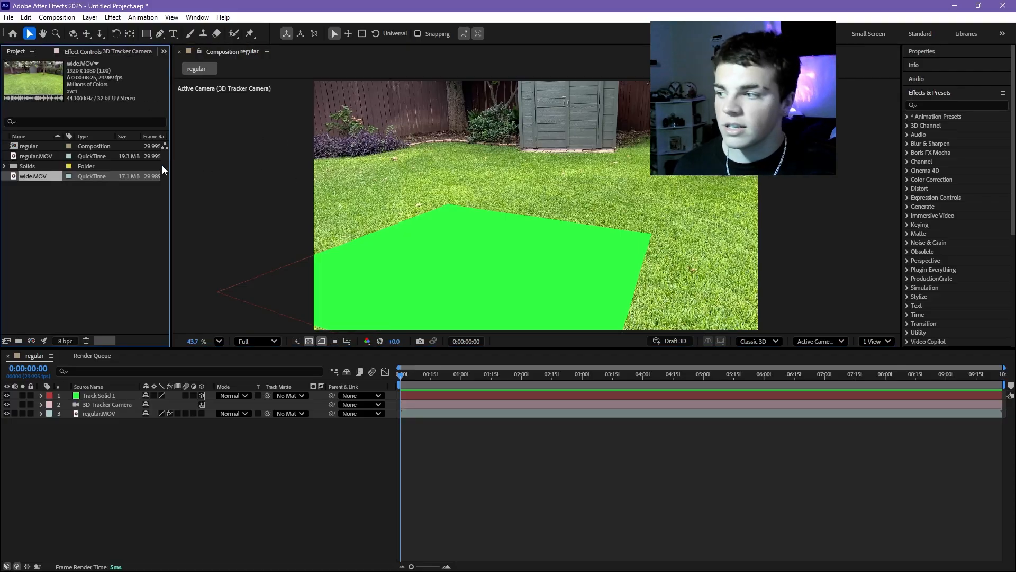
click(38, 157)
click(45, 177)
click(47, 156)
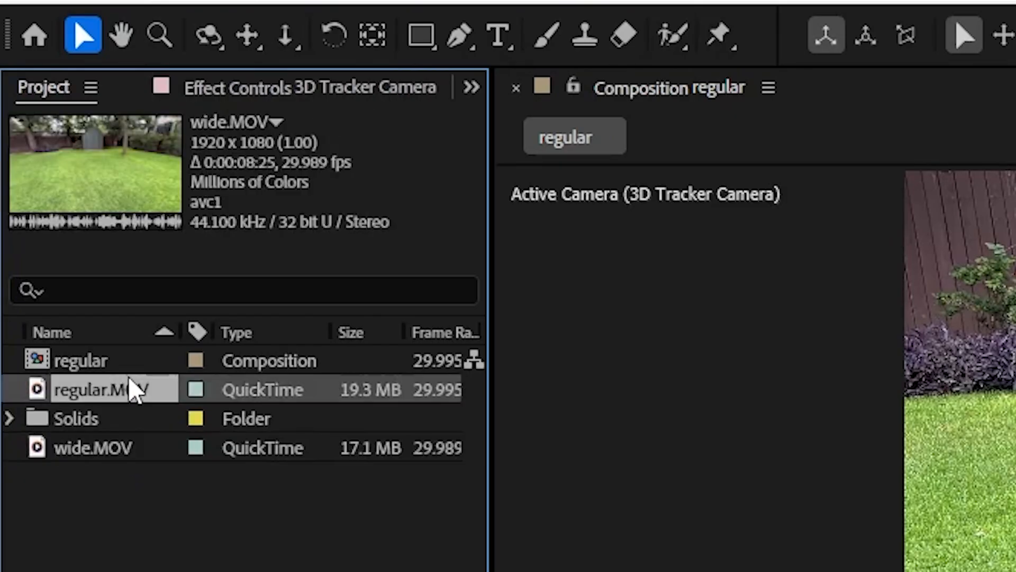
click(103, 454)
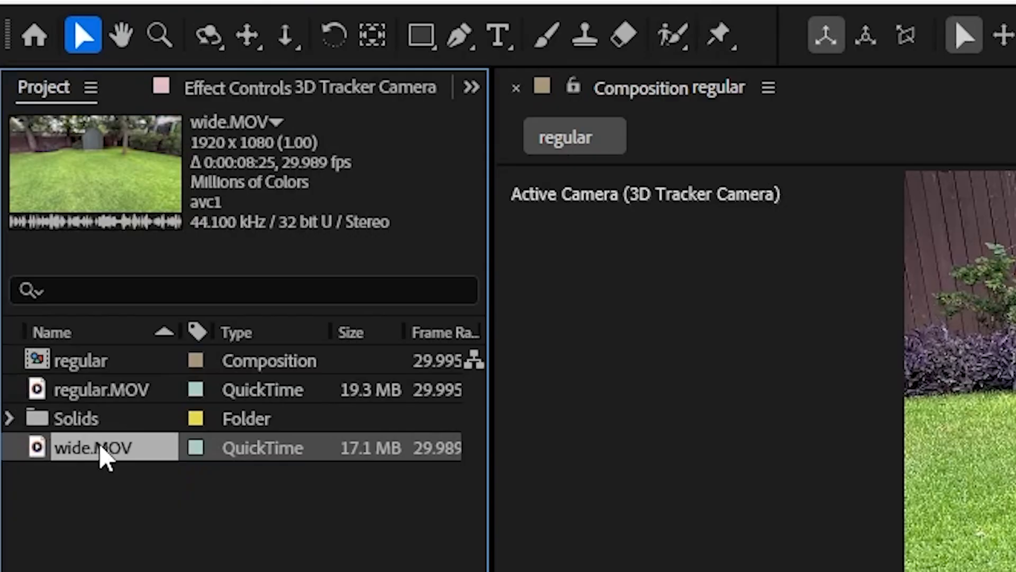
click(109, 391)
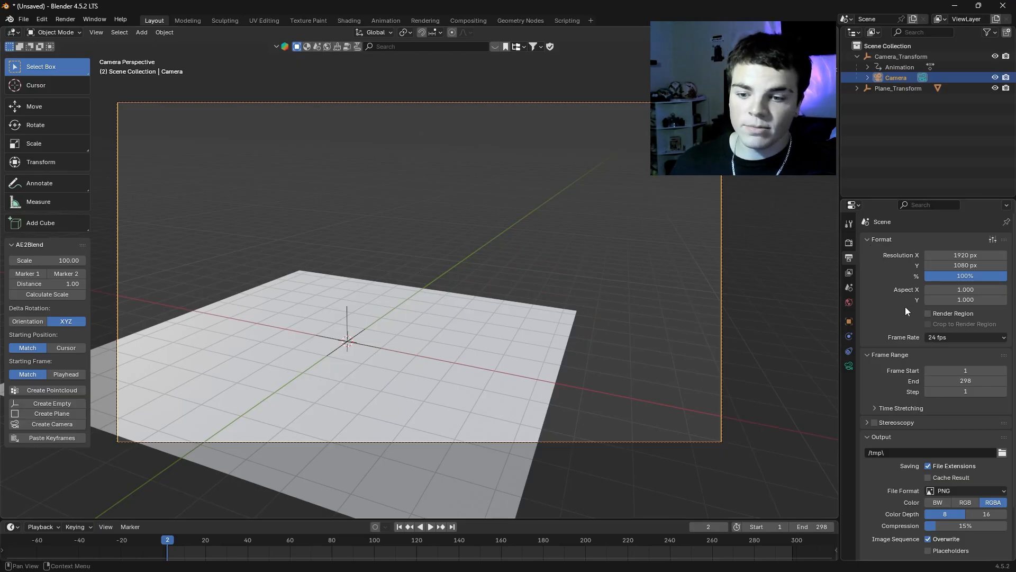
Set the Blender scene's frame rate to 30 fps and play the camera animation at that rate.
click(938, 339)
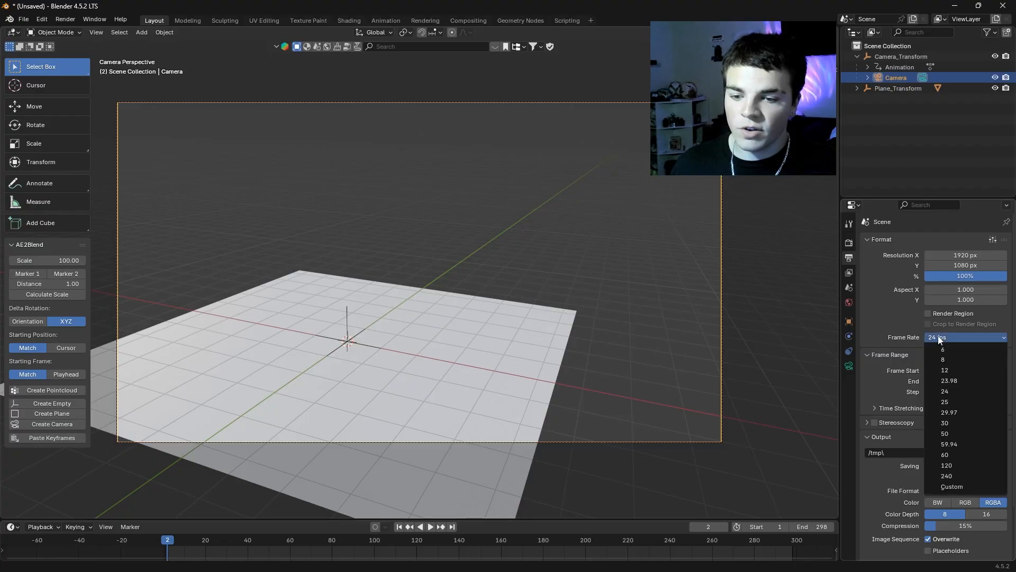
click(951, 423)
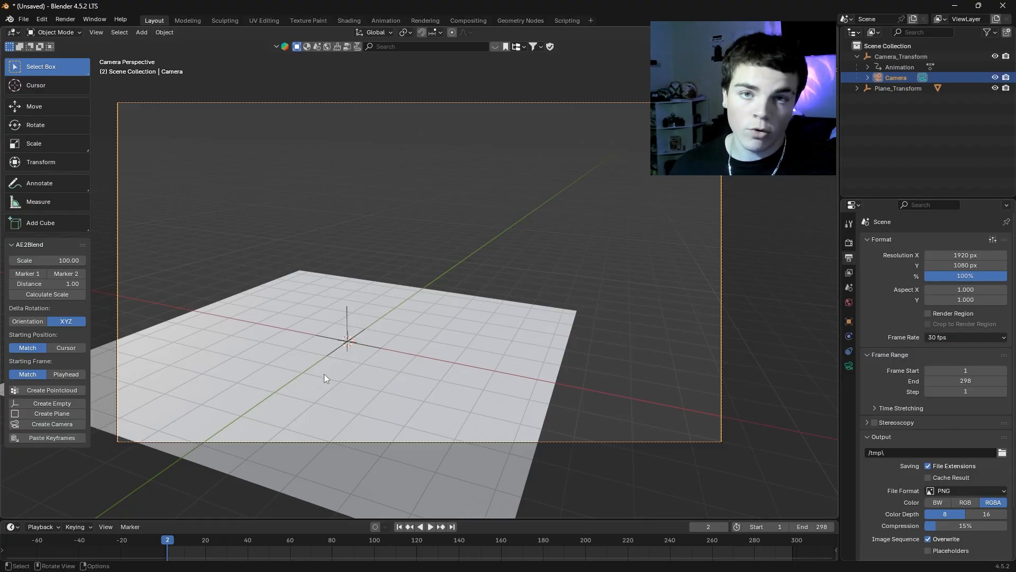
key(space)
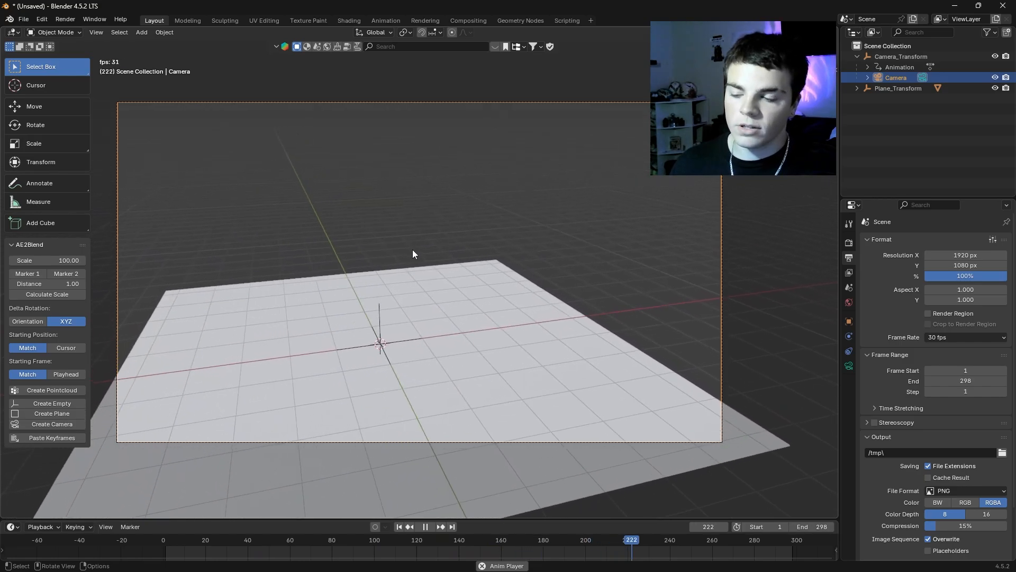
key(Escape)
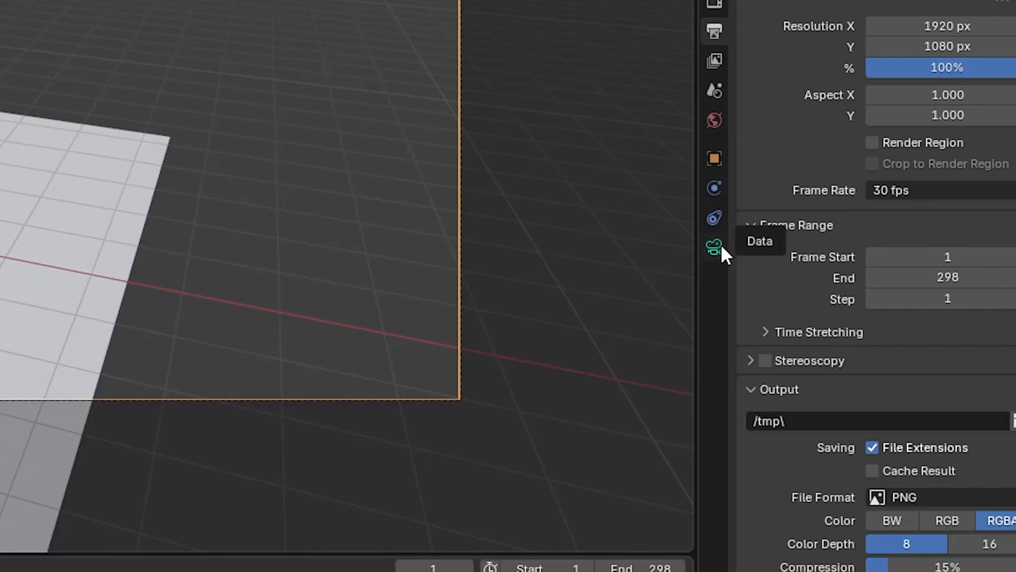
Enable background images for the camera and load regular.MOV as a movie clip background.
click(851, 365)
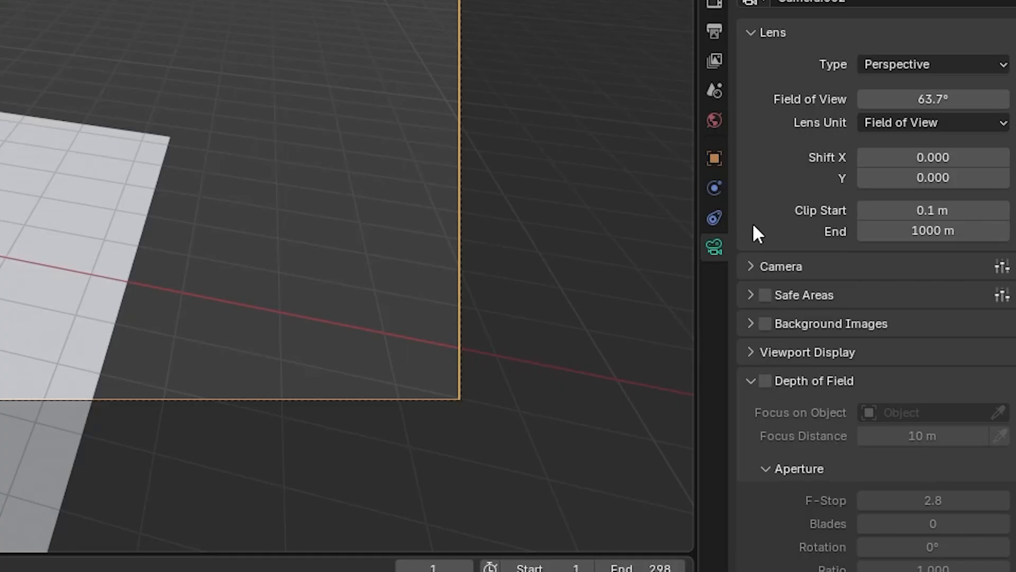
click(766, 324)
click(790, 322)
click(919, 353)
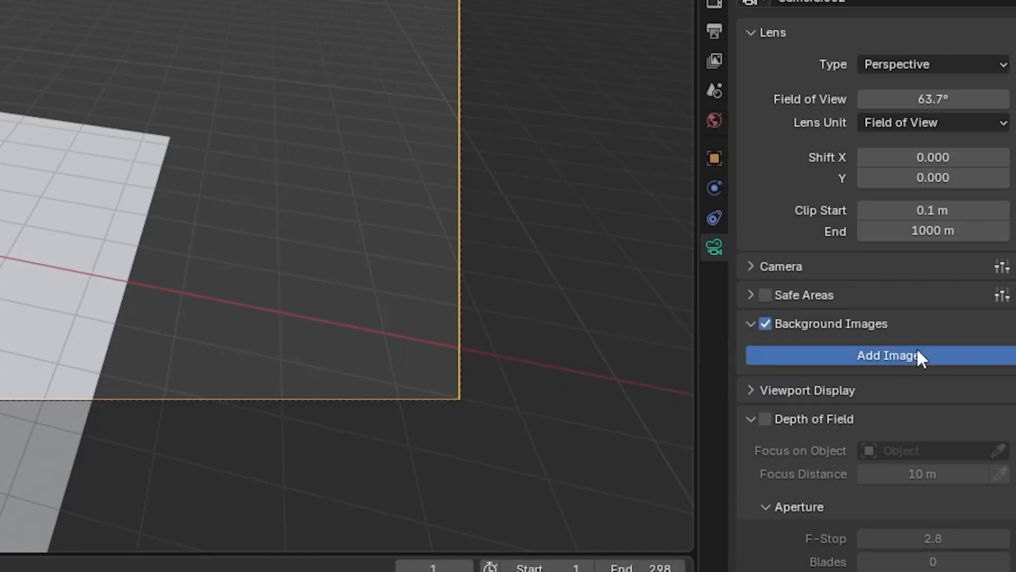
click(989, 417)
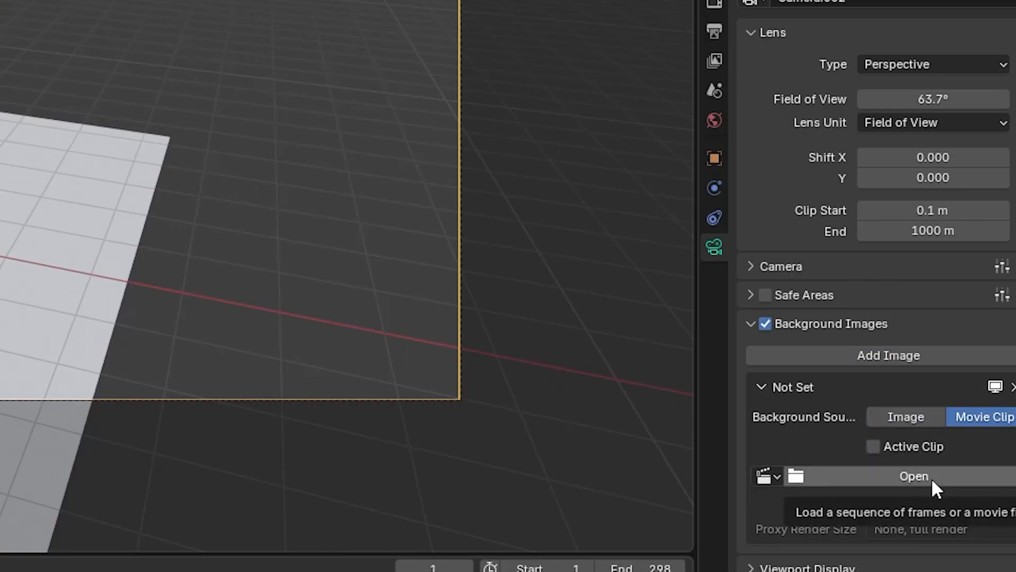
click(931, 478)
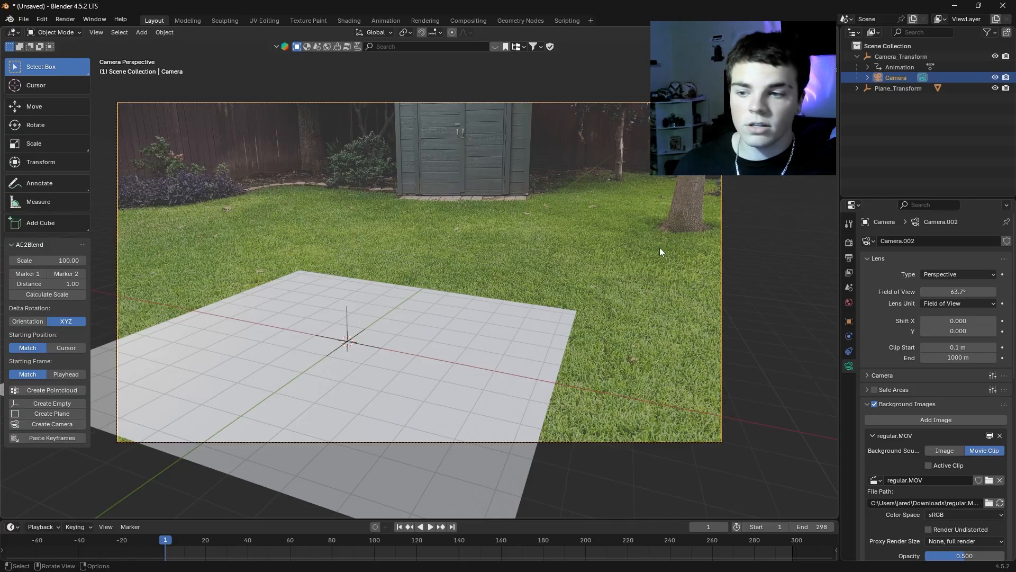
Set the background clip's opacity to 1.000 and play the animation to check the plane against the footage.
scroll(917, 433, down, 5)
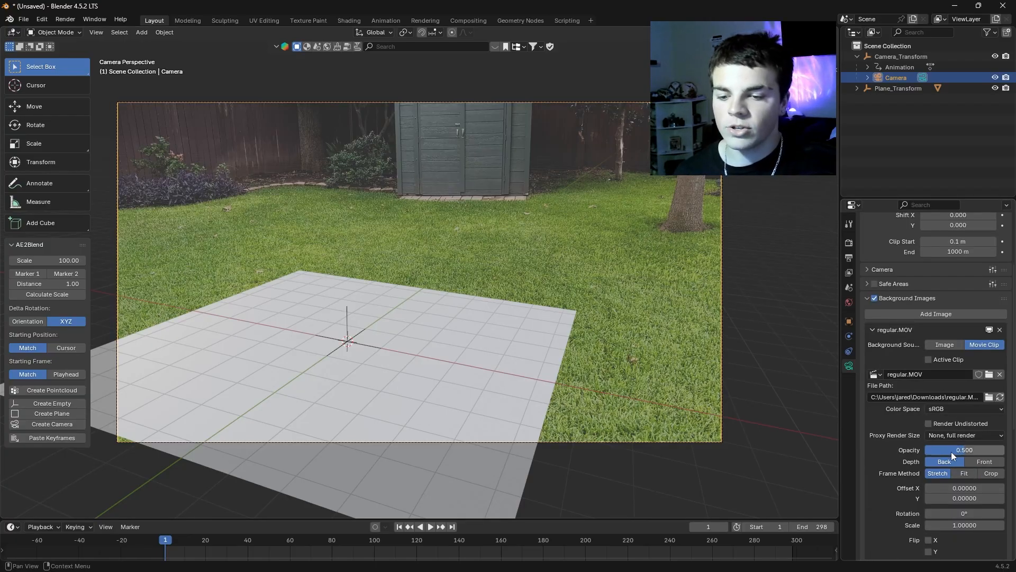
drag(951, 450, 1005, 450)
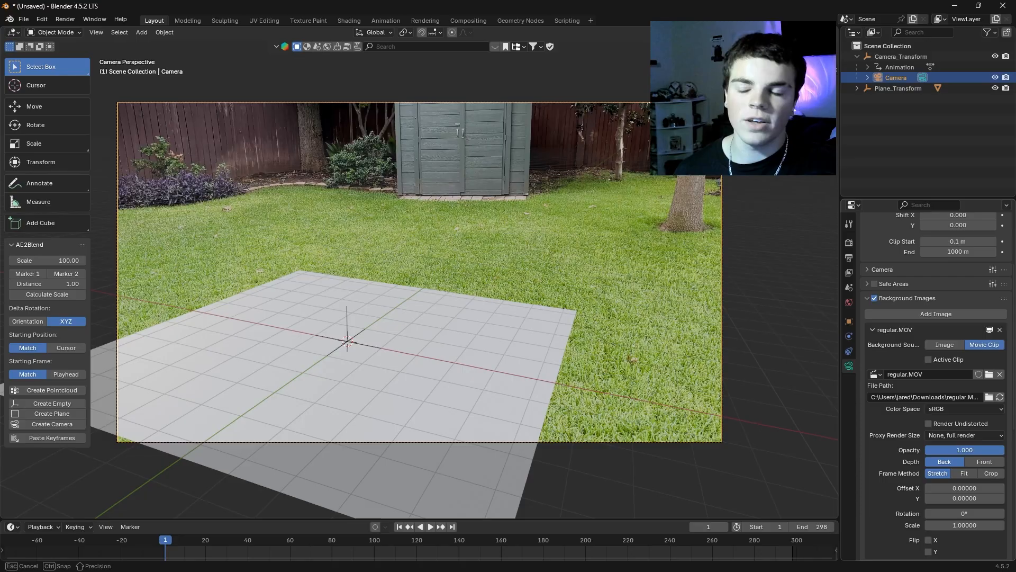
key(space)
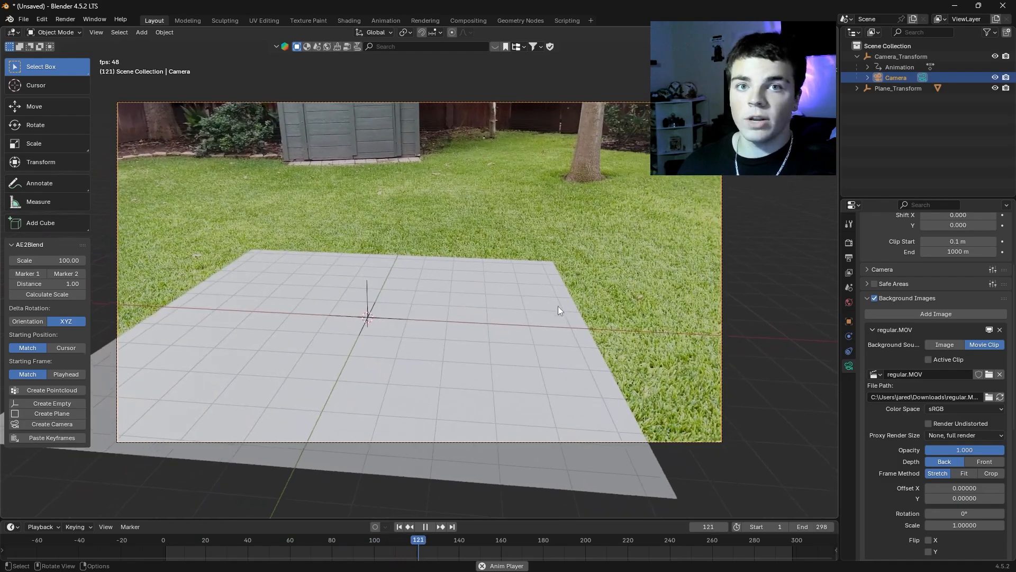
key(Escape)
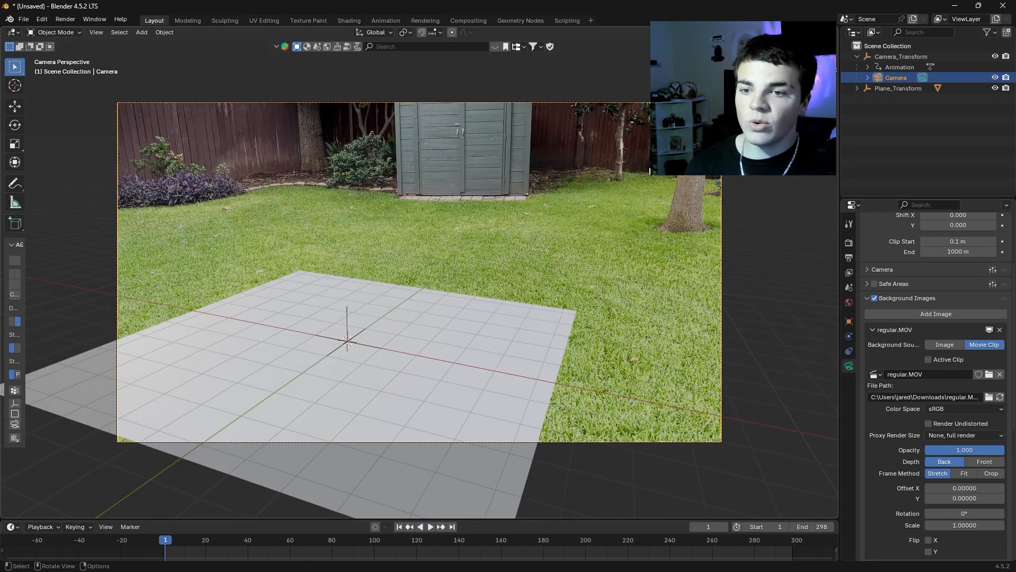
Select the ground plane and hide both Plane and its parent Plane_Transform from view.
click(444, 259)
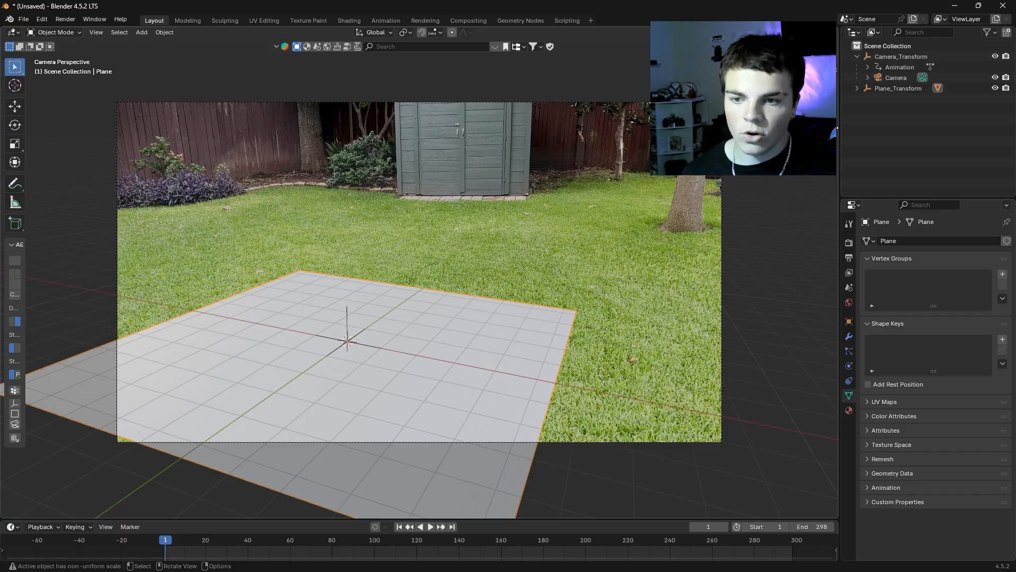
click(857, 88)
click(995, 99)
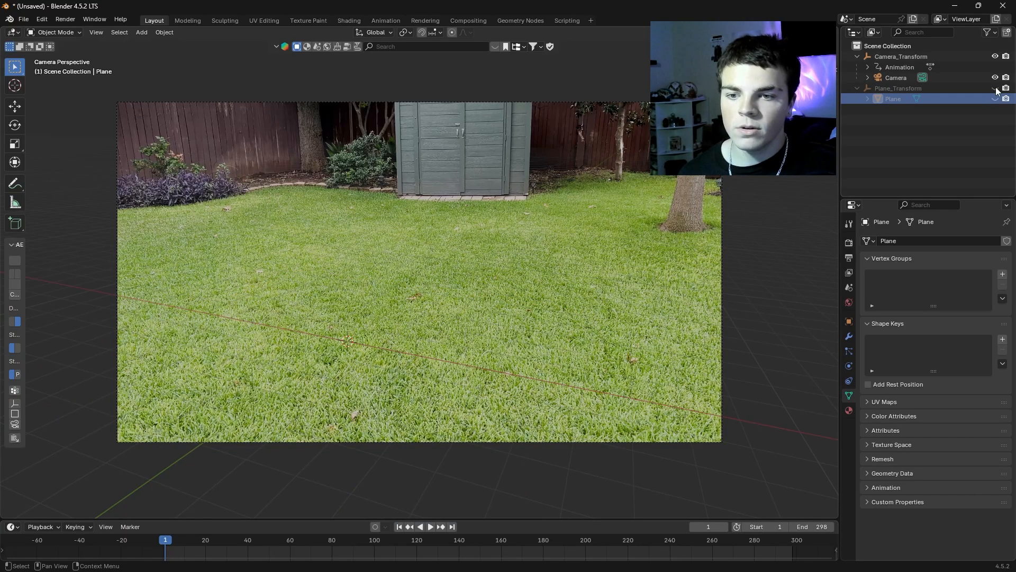
click(995, 88)
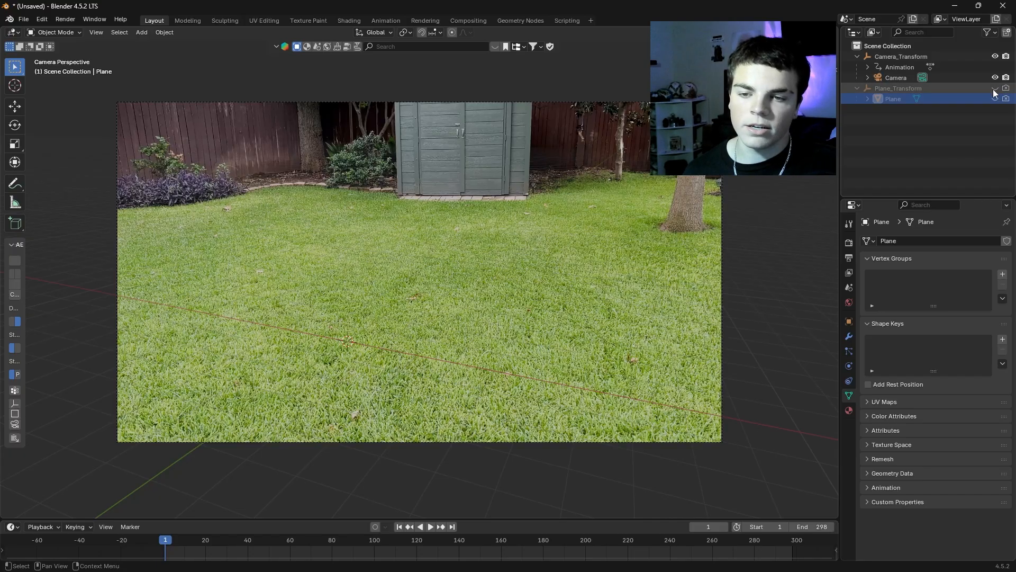
Add a monkey head mesh and move it freely above the lawn in front of the shed.
click(848, 122)
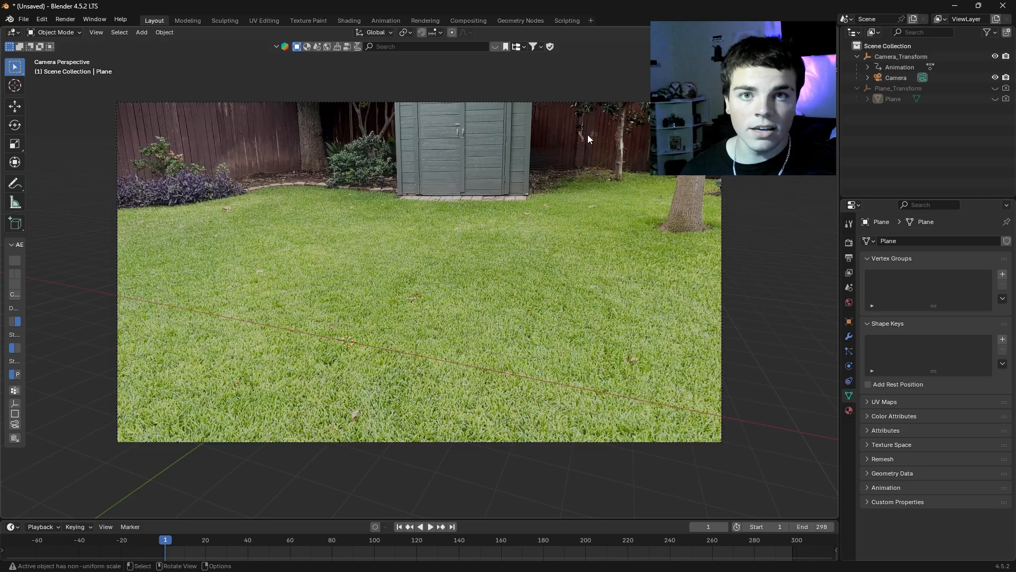
click(141, 32)
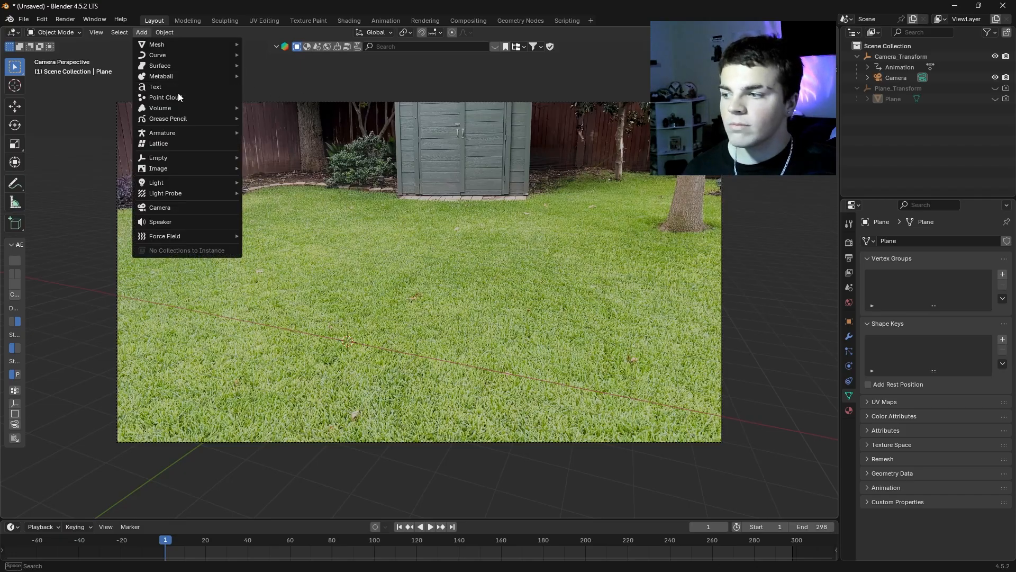
mouse_move(201, 46)
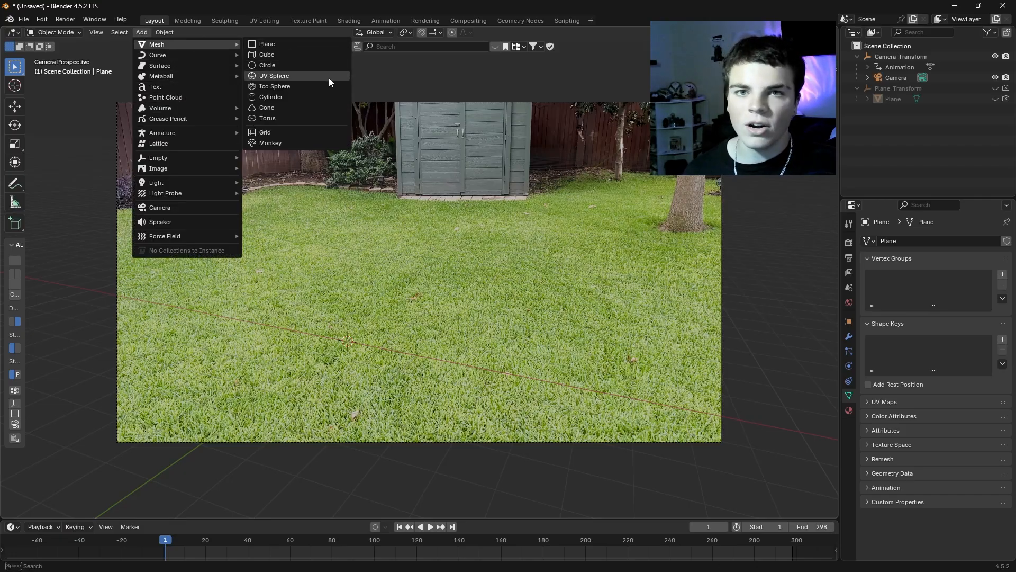
click(293, 142)
key(g)
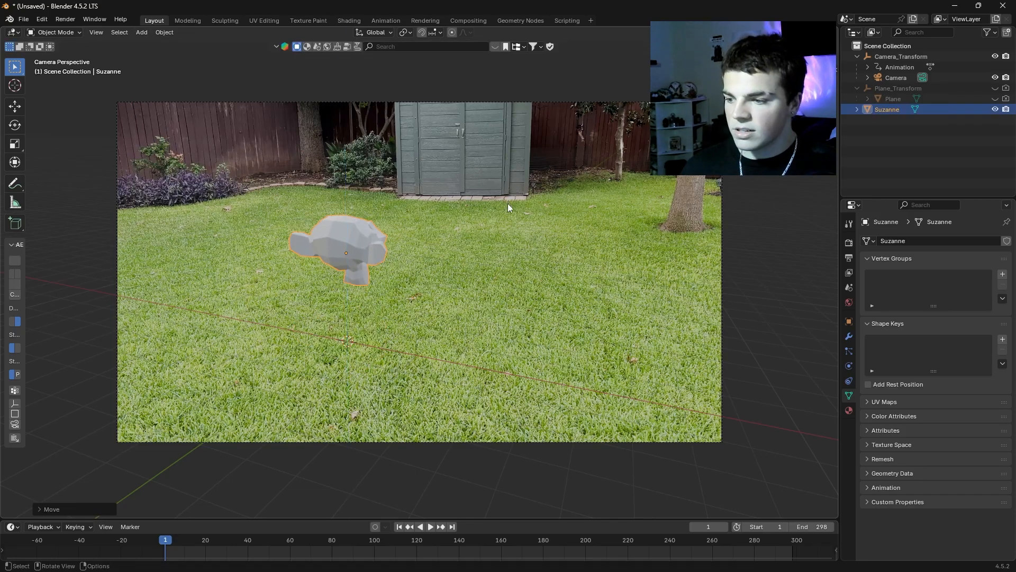
click(574, 211)
Show Plane and Plane_Transform again and reposition the monkey head over the ground plane's far edge in camera view.
middle_drag(574, 211, 709, 281)
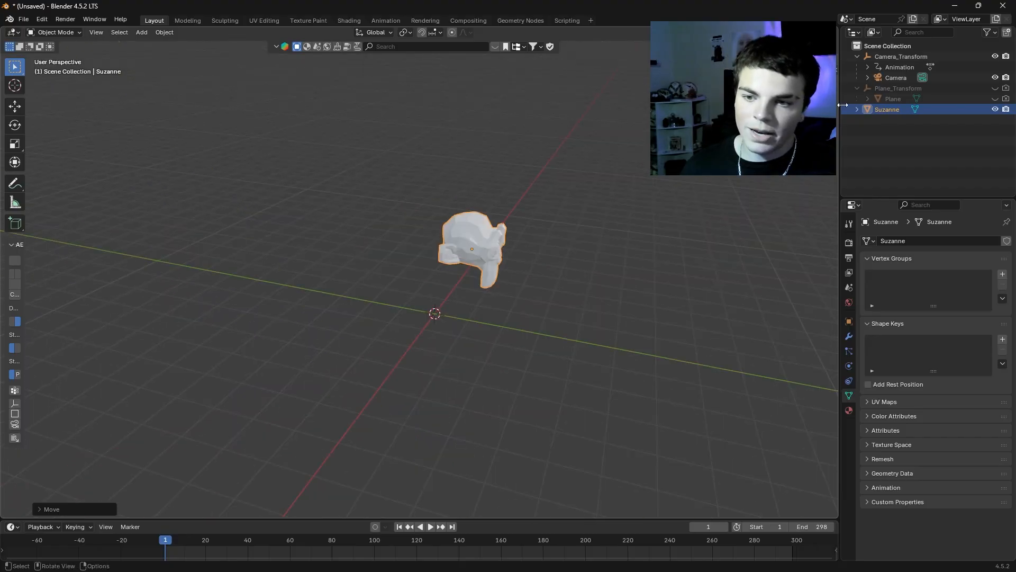
click(995, 100)
key(KP_0)
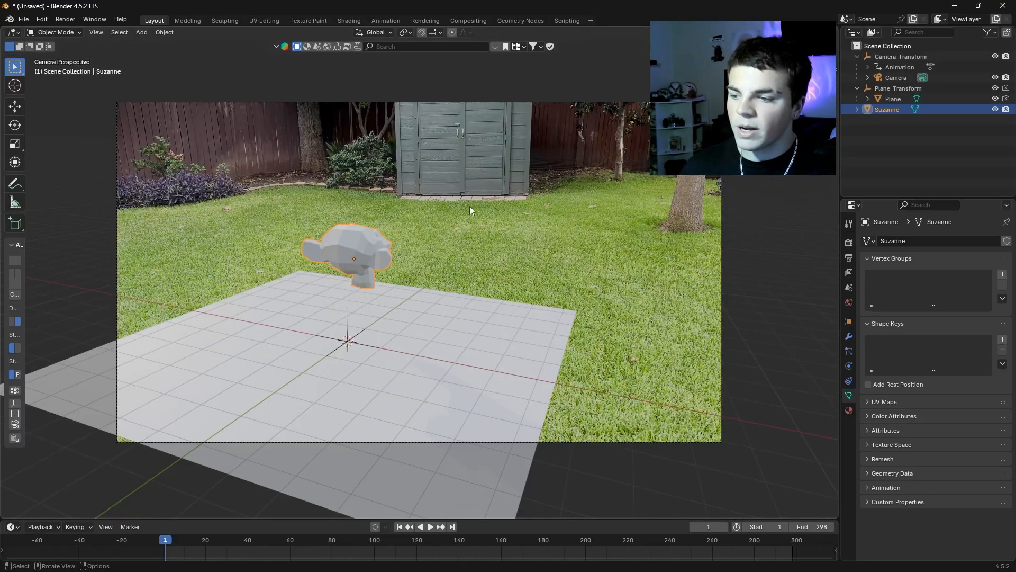
key(g)
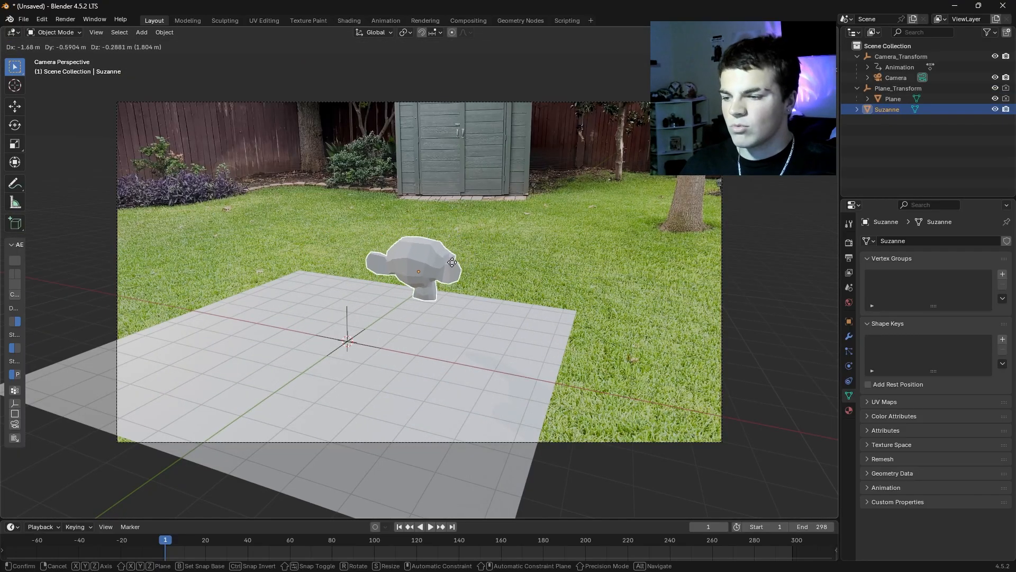
click(448, 269)
Rotate the monkey head about the global Z axis so its face points towards the camera.
key(r)
key(z)
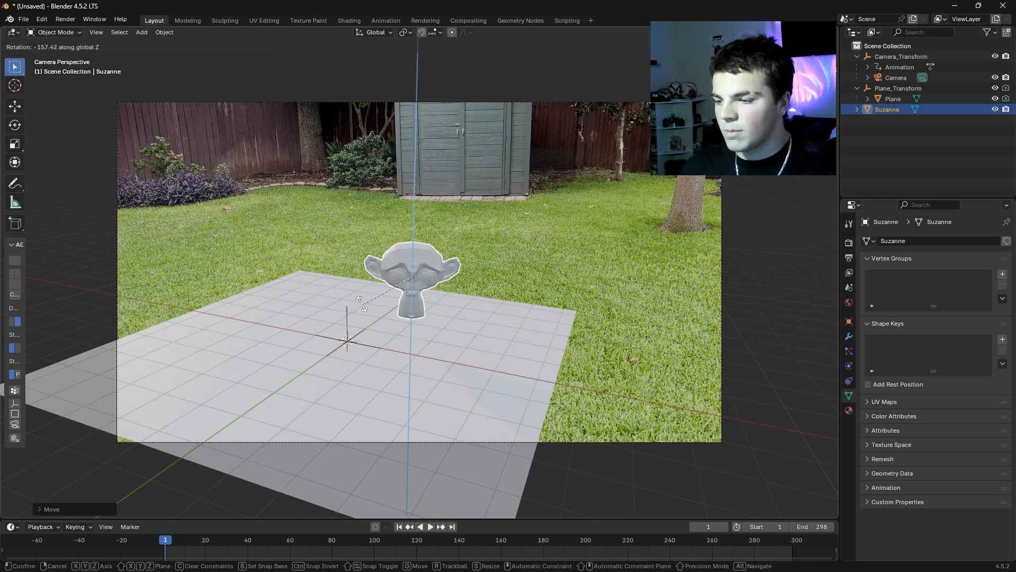
click(351, 282)
click(526, 268)
Hide the ground plane and its parent, and play the animation to check the monkey head against the footage.
click(468, 337)
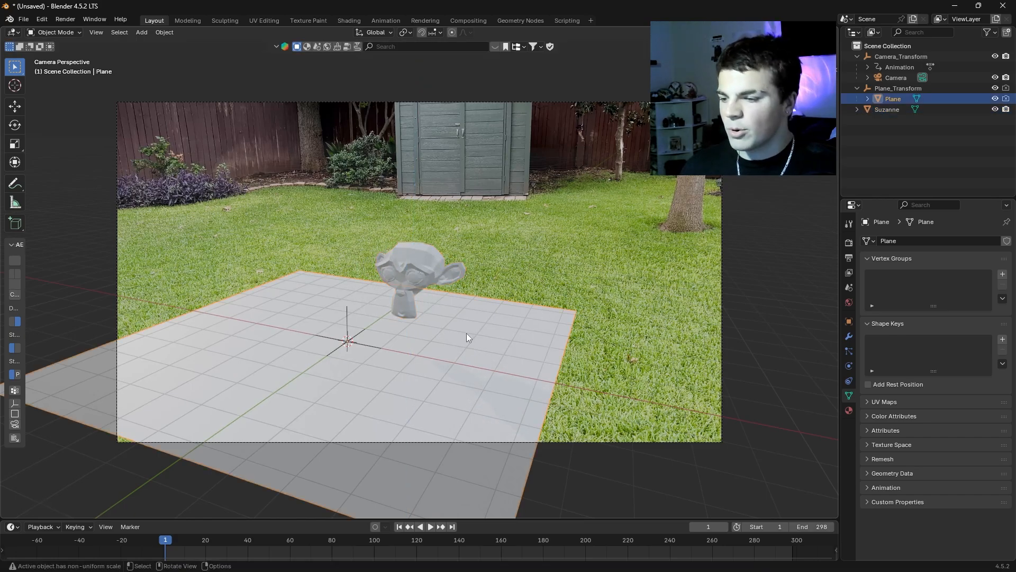
click(996, 99)
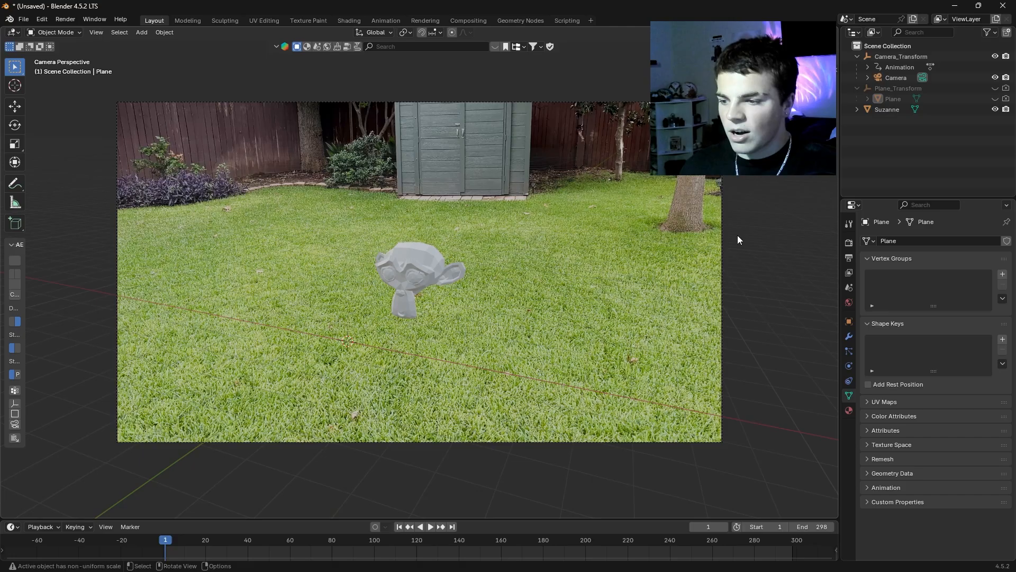
key(space)
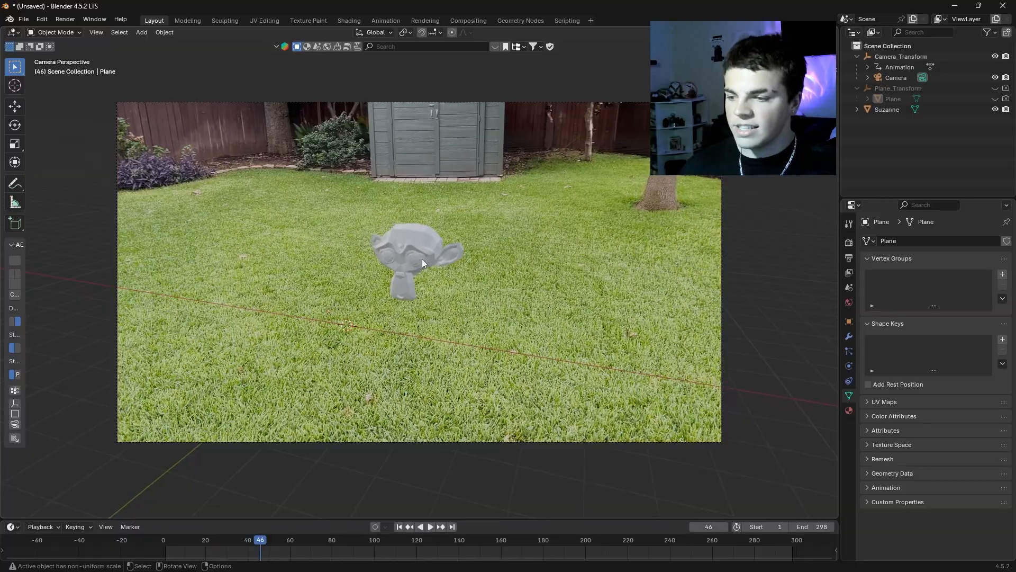
Lower the monkey head along the Z axis towards the grass and play the animation to check its placement.
click(421, 259)
key(g)
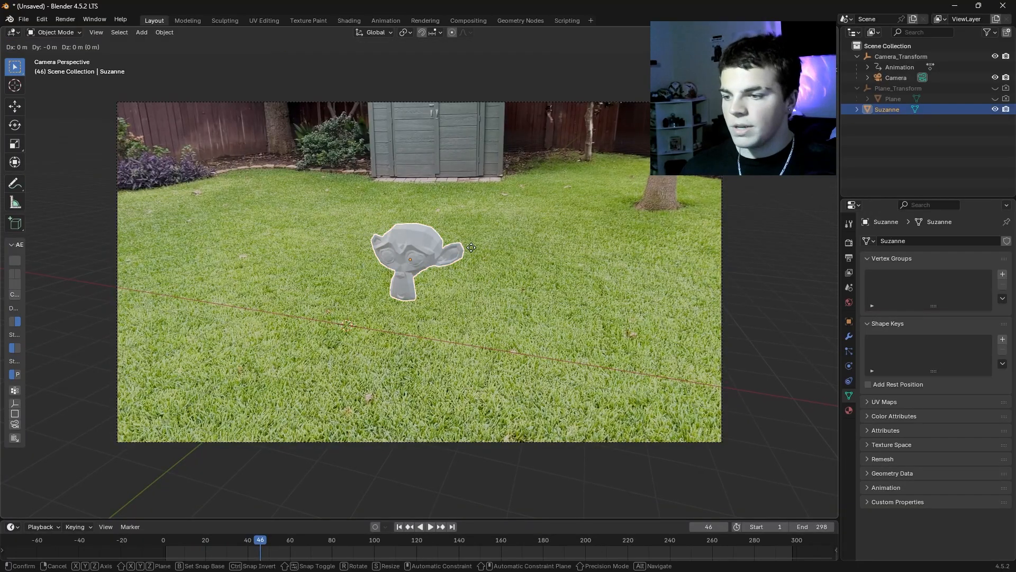
key(z)
click(499, 202)
key(space)
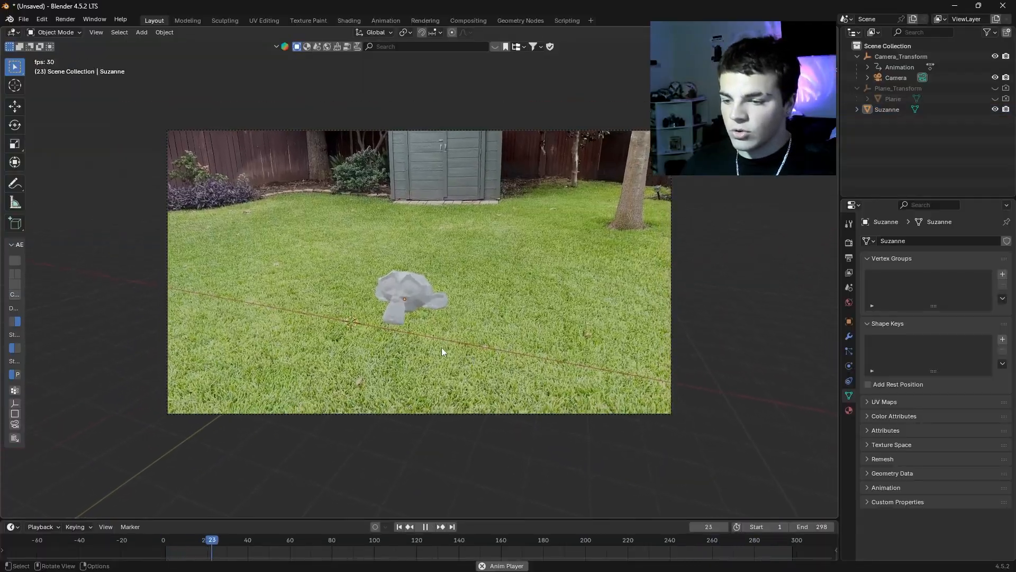
key(space)
Select the camera and turn off its background images.
click(895, 78)
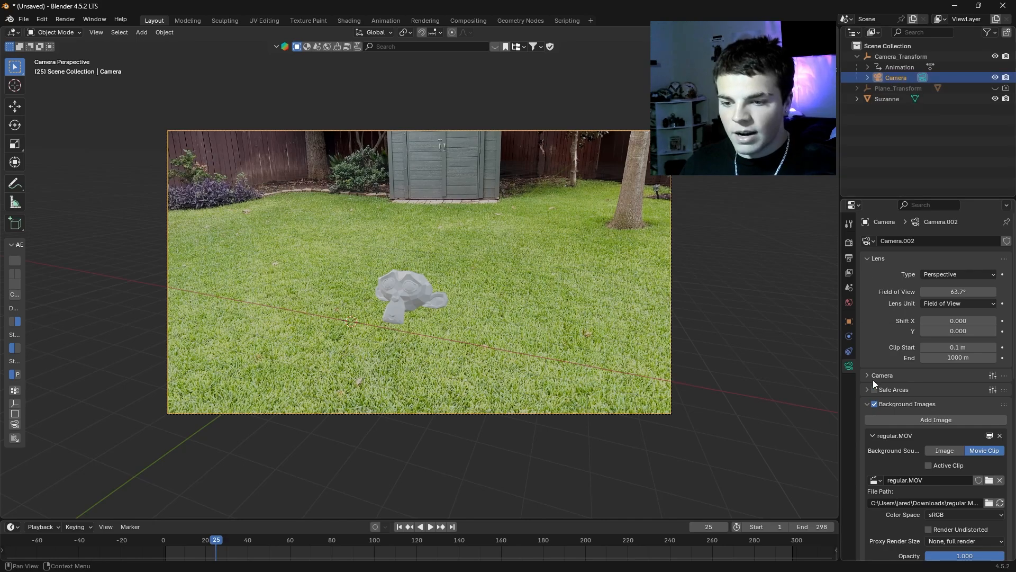
click(874, 404)
click(887, 403)
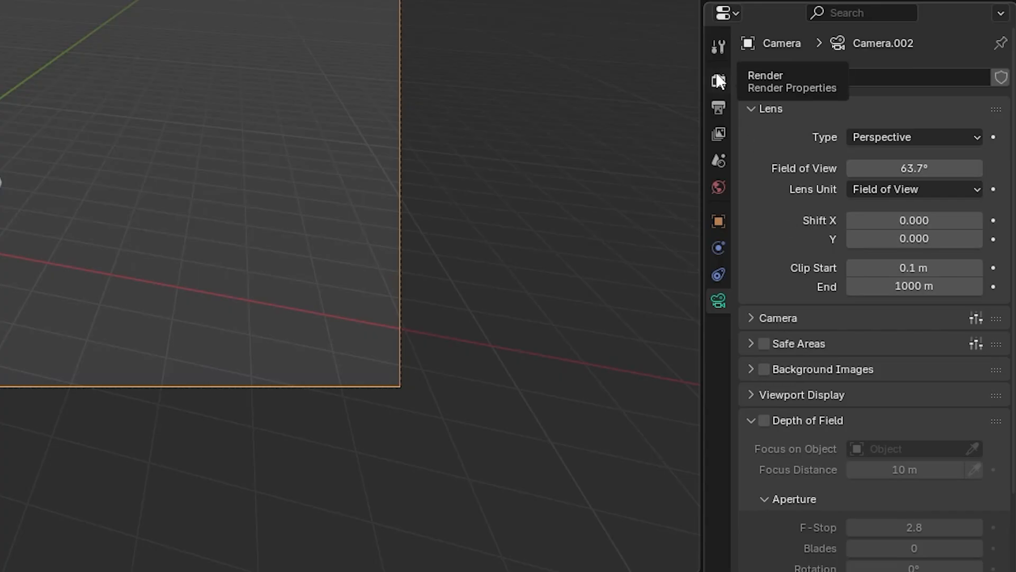
Enable the Transparent film option in the render settings.
click(718, 80)
scroll(758, 192, down, 8)
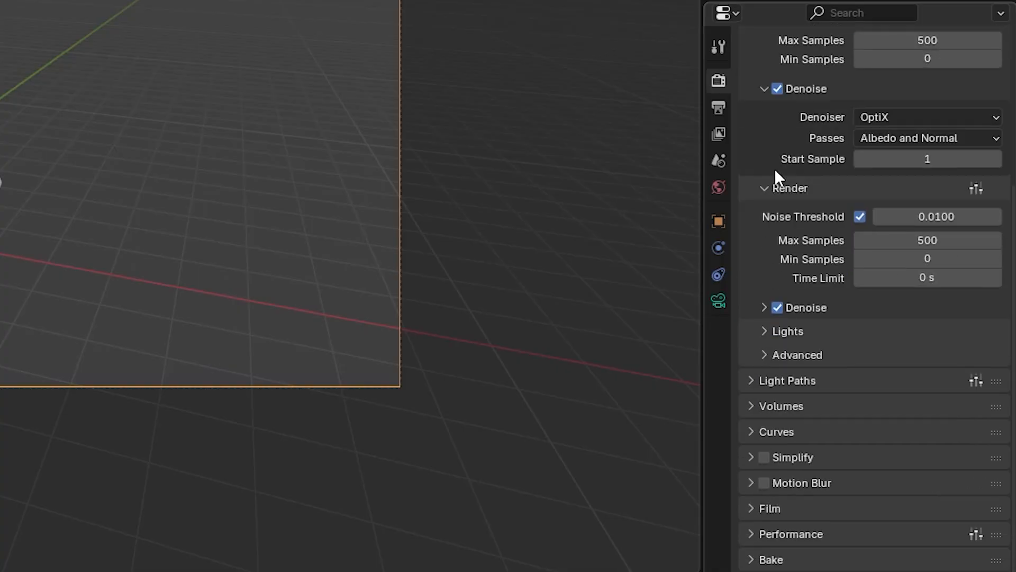
click(763, 509)
scroll(777, 504, down, 6)
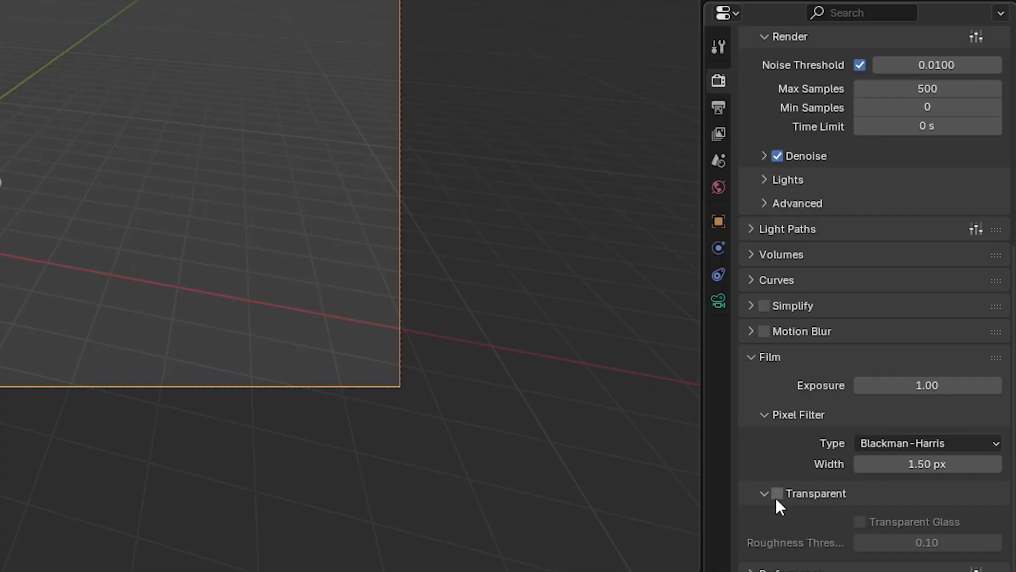
click(777, 493)
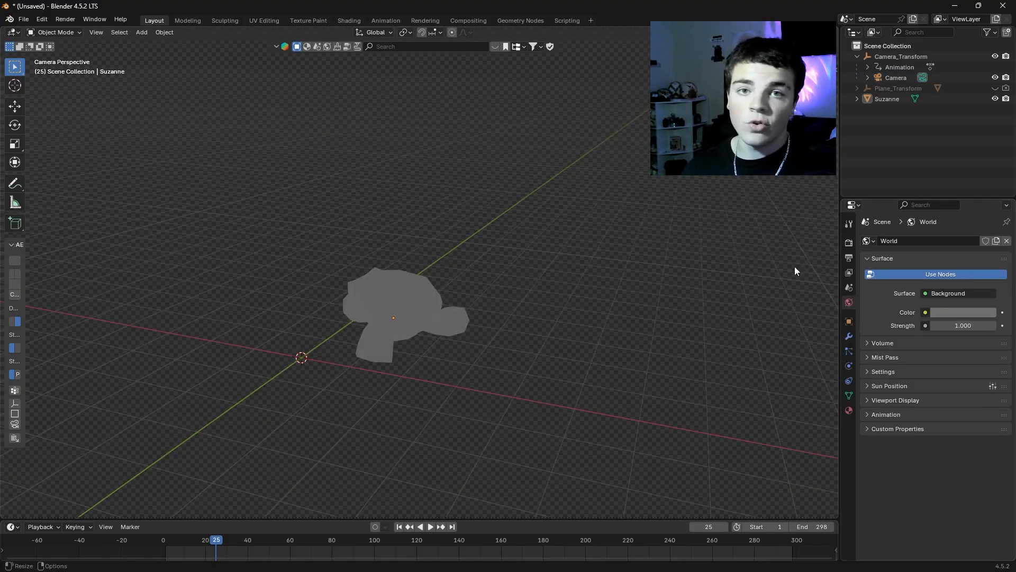
Add a Sun light and set its strength to 5.000.
click(140, 33)
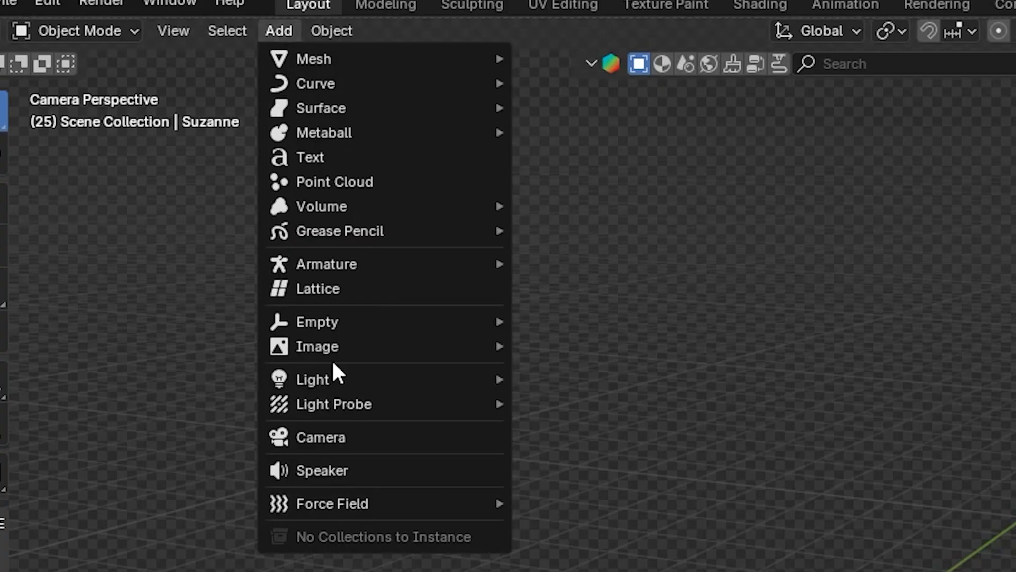
mouse_move(360, 379)
click(573, 402)
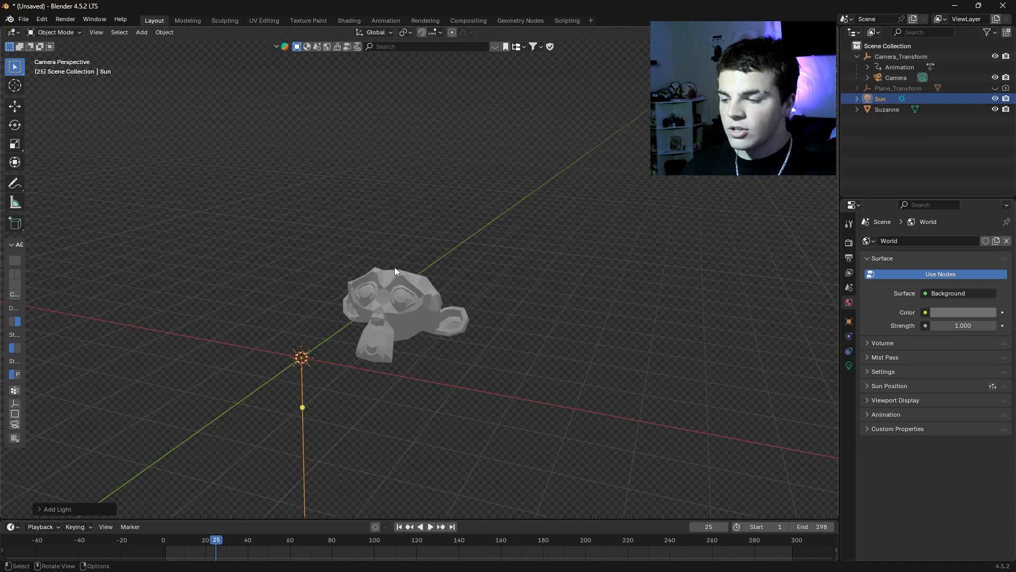
drag(953, 326, 975, 326)
click(849, 365)
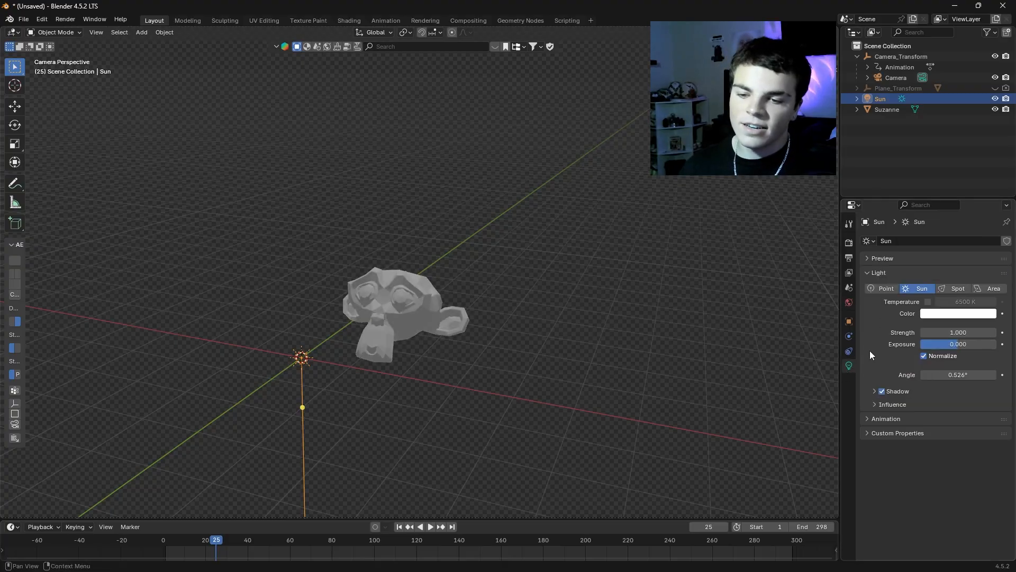
drag(958, 332, 990, 332)
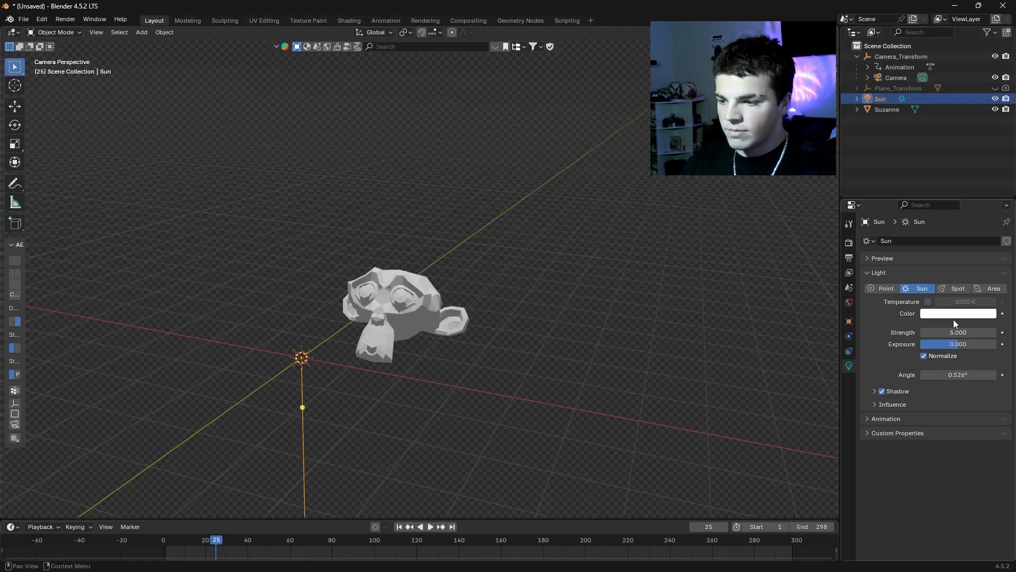
click(525, 314)
Play the animation to review the lit monkey head over the transparent background.
key(space)
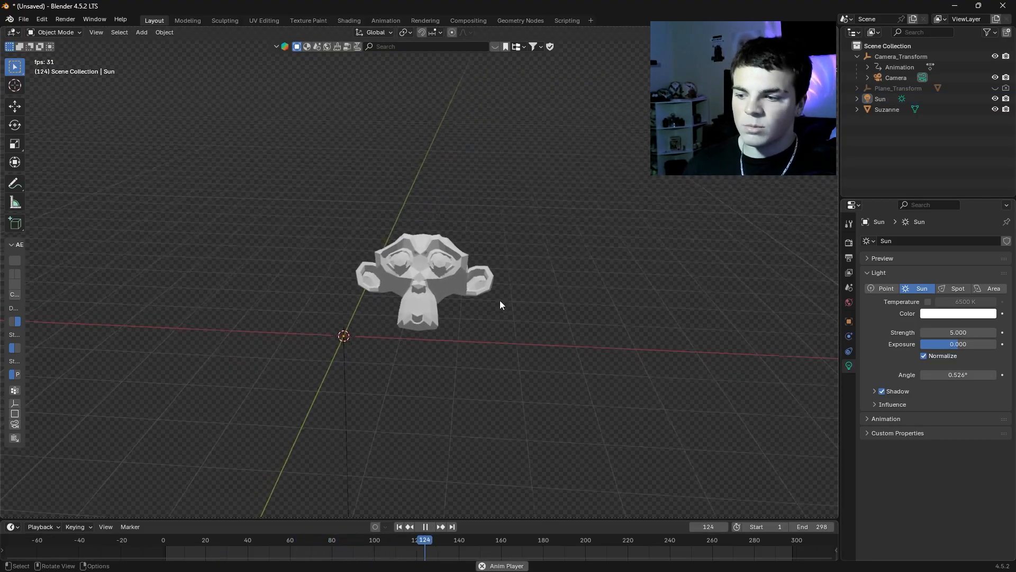
key(space)
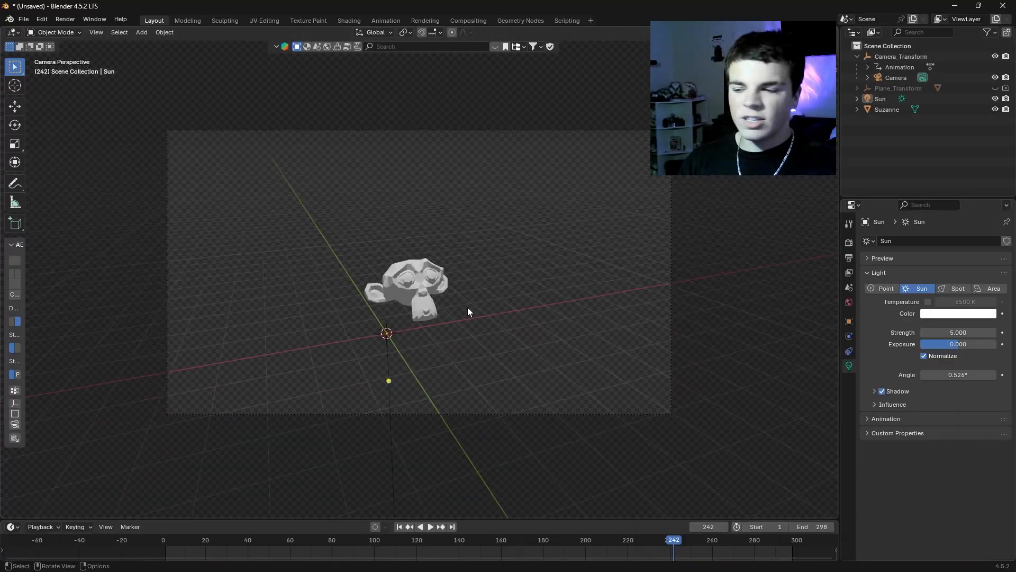
key(space)
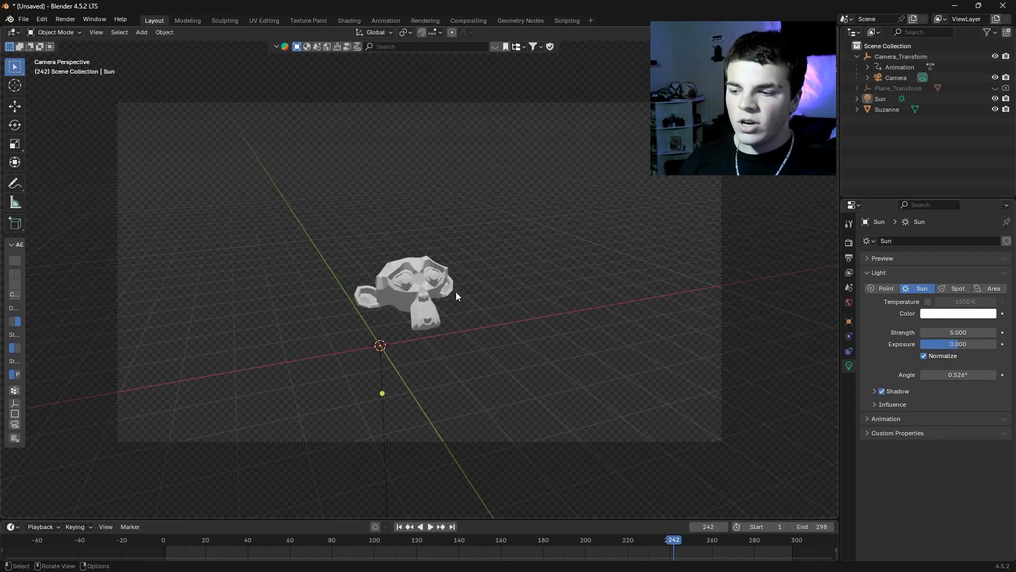
Review the output frame range and scrub the timeline against the camera transform's keyframes.
click(850, 242)
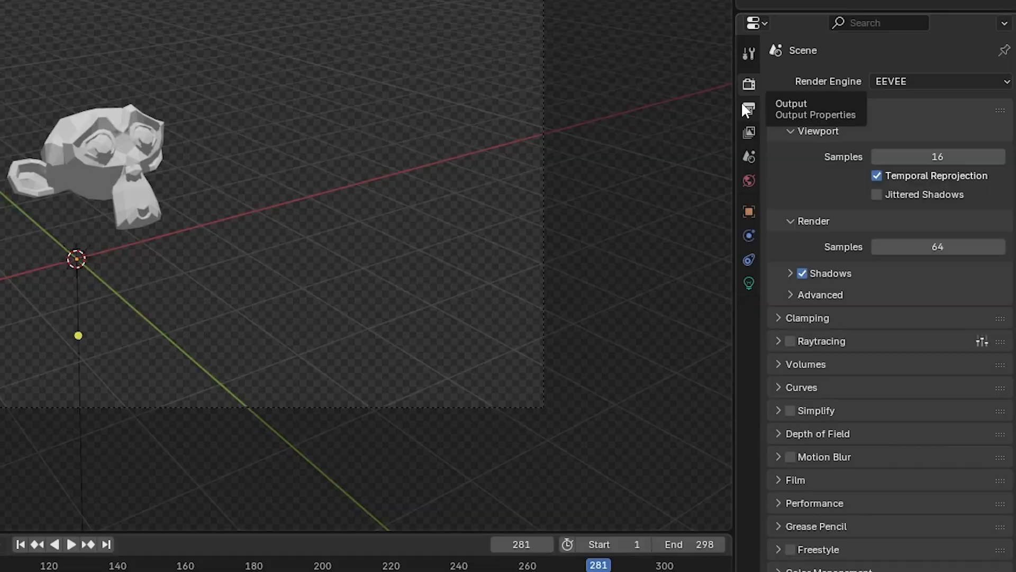
click(748, 109)
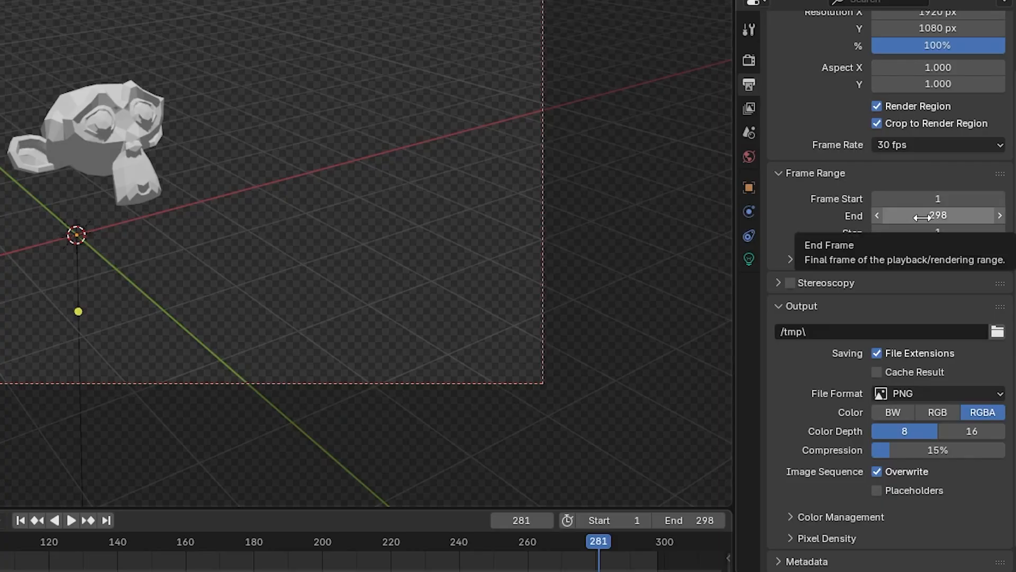
click(222, 548)
drag(221, 546, 210, 548)
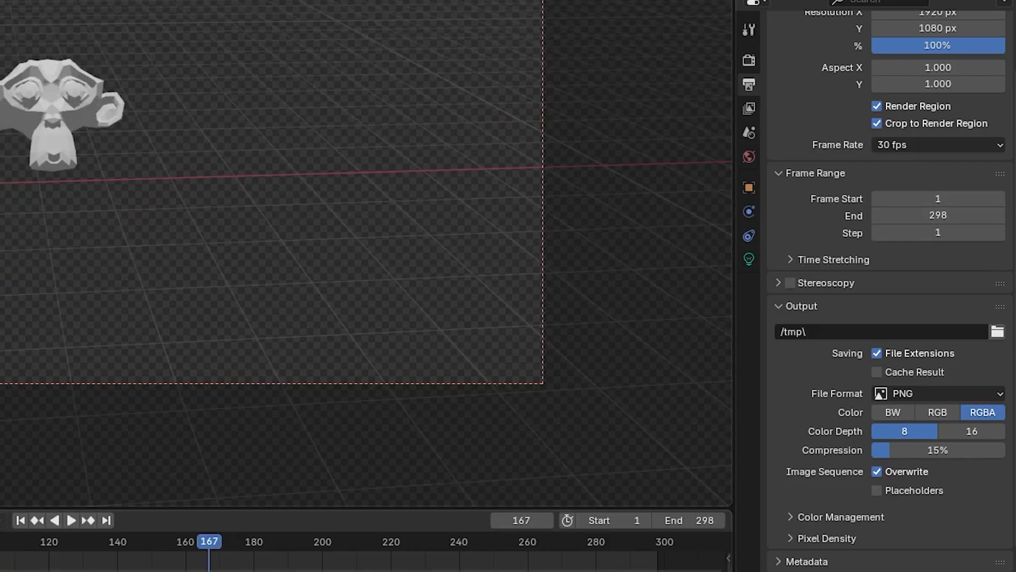
key(space)
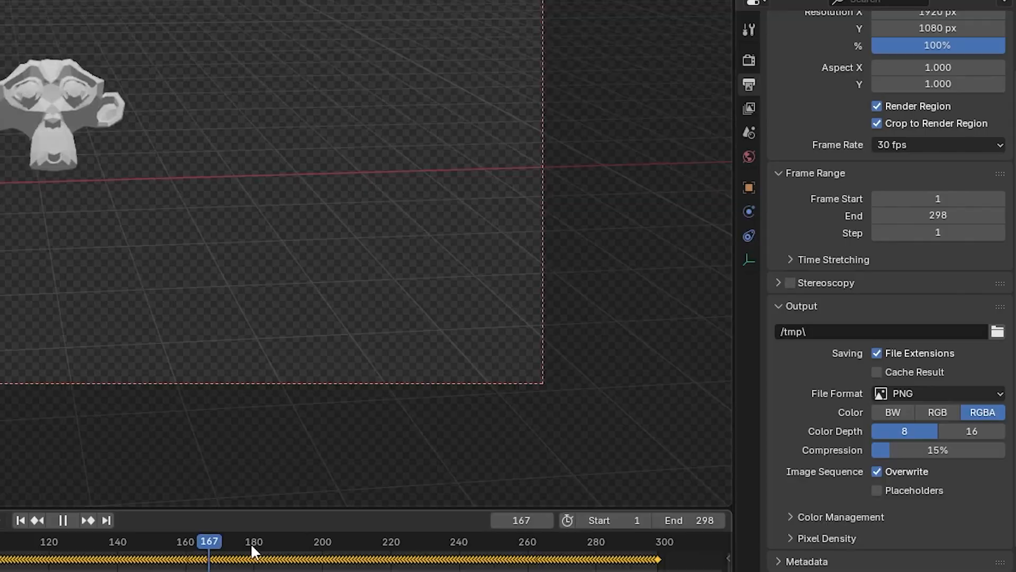
drag(252, 546, 110, 565)
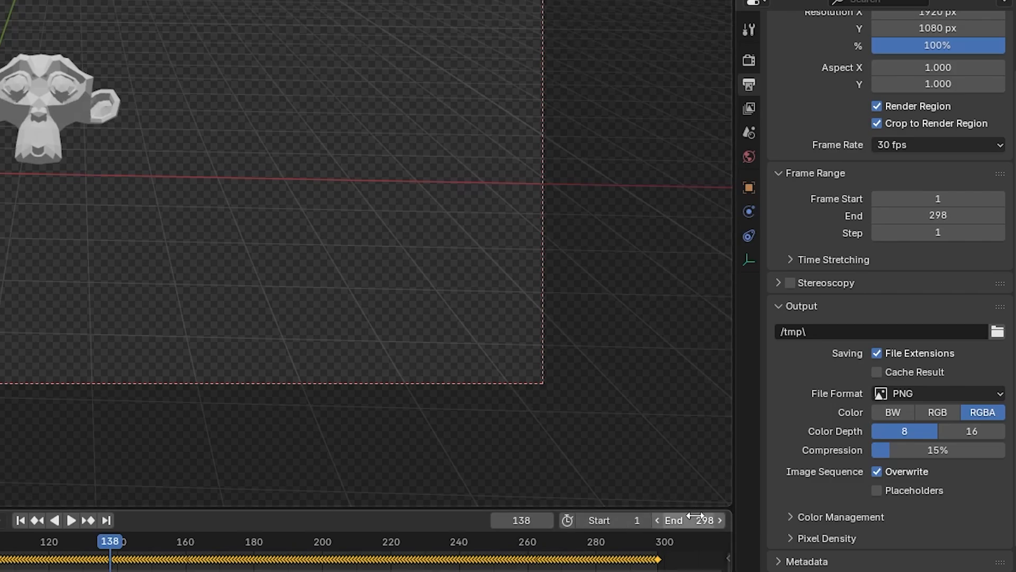
Set the render output to a new Desktop folder named "monkey head" with the file name prefix "monkey_".
scroll(834, 242, down, 1)
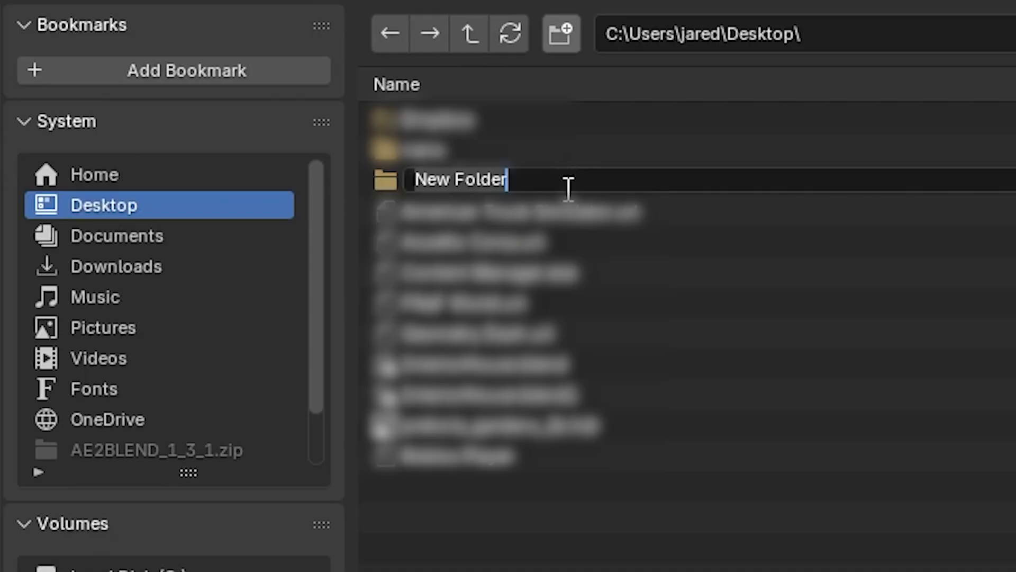
text(monkey head)
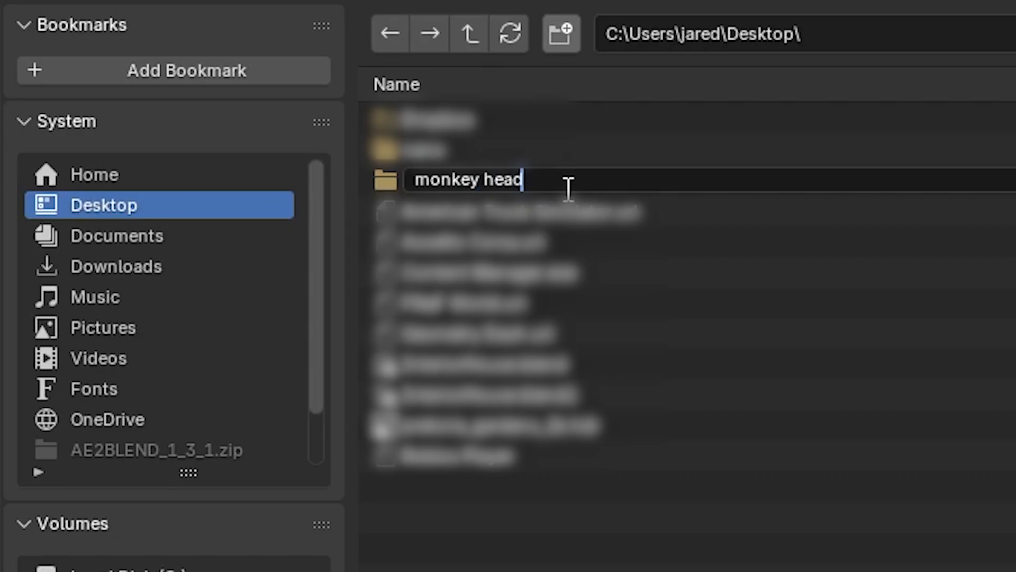
key(Return)
text(monkey_)
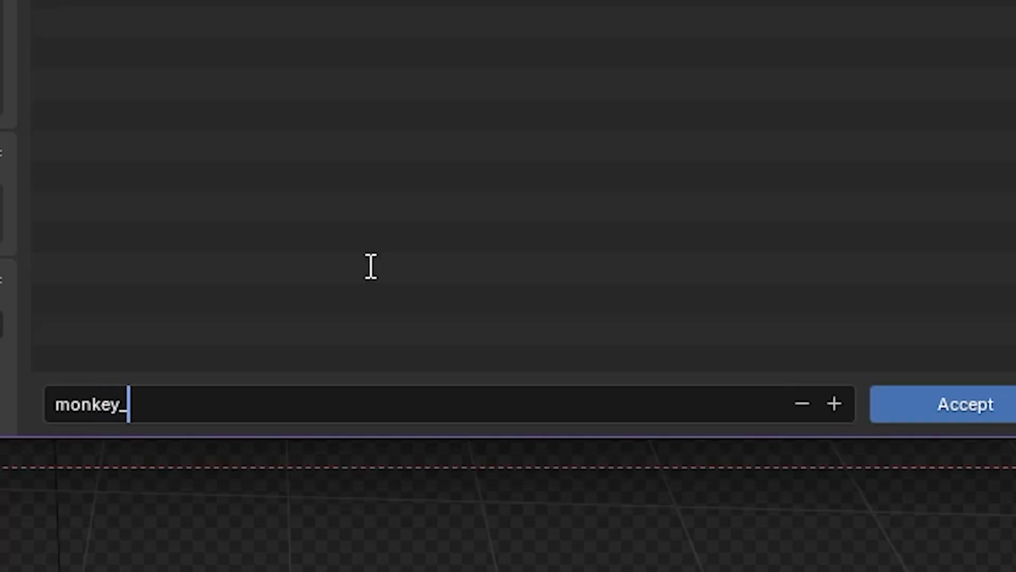
click(946, 404)
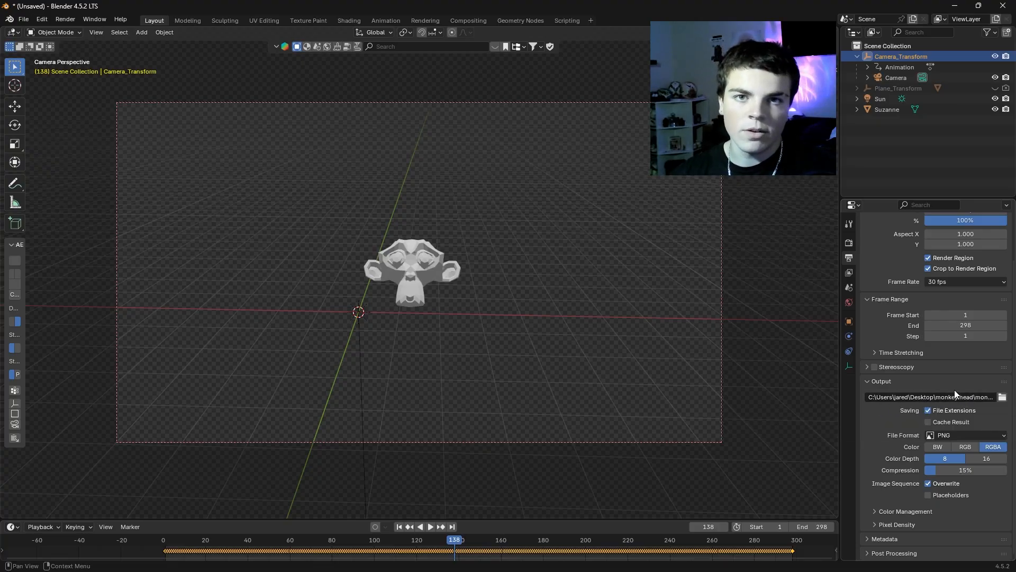
Set the render output's file format to PNG with RGBA color.
click(933, 435)
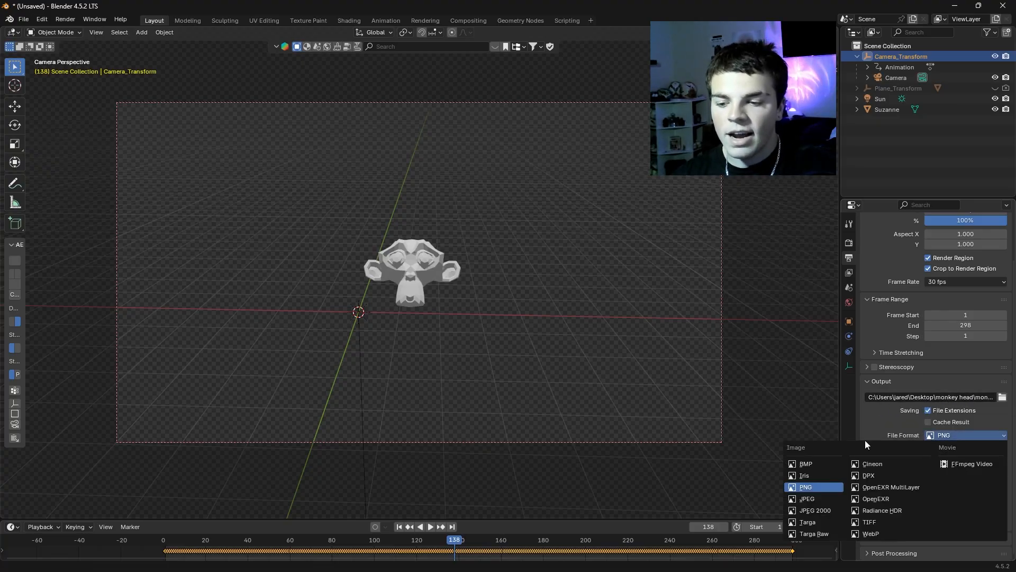
click(806, 487)
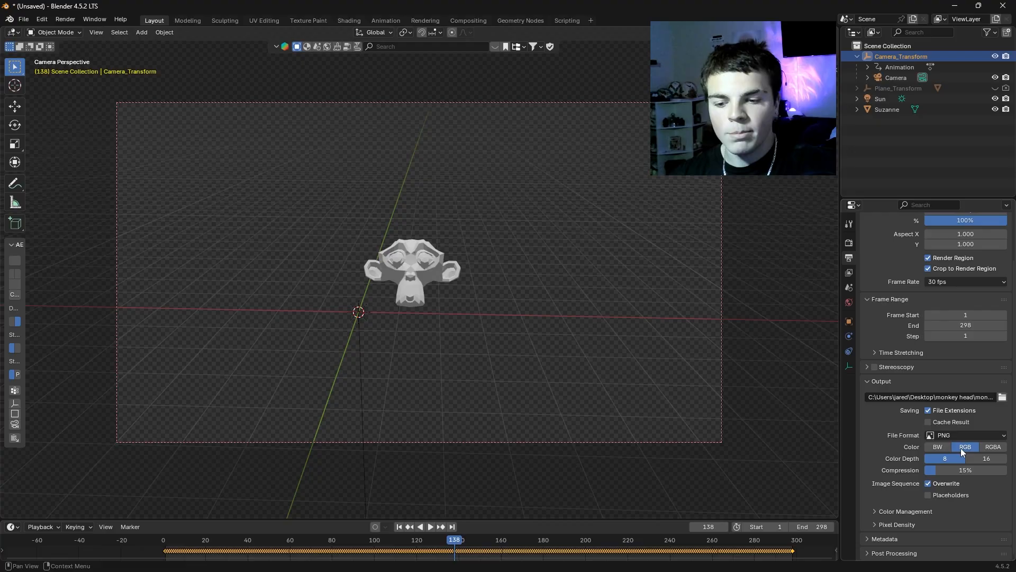
click(995, 447)
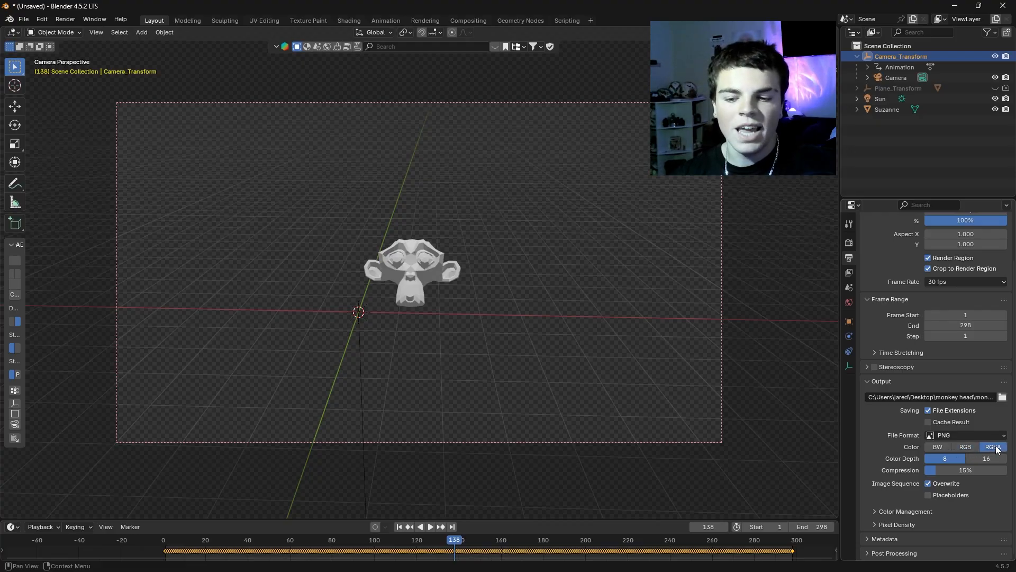
Check the "monkey head" output folder and the "monkey_" file name prefix without changing the path.
click(1002, 397)
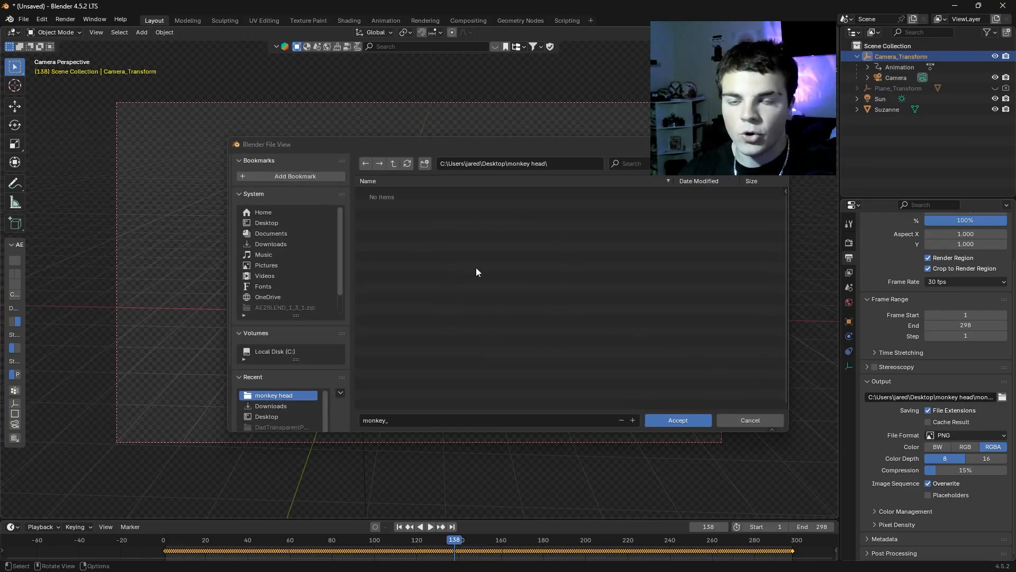
click(396, 421)
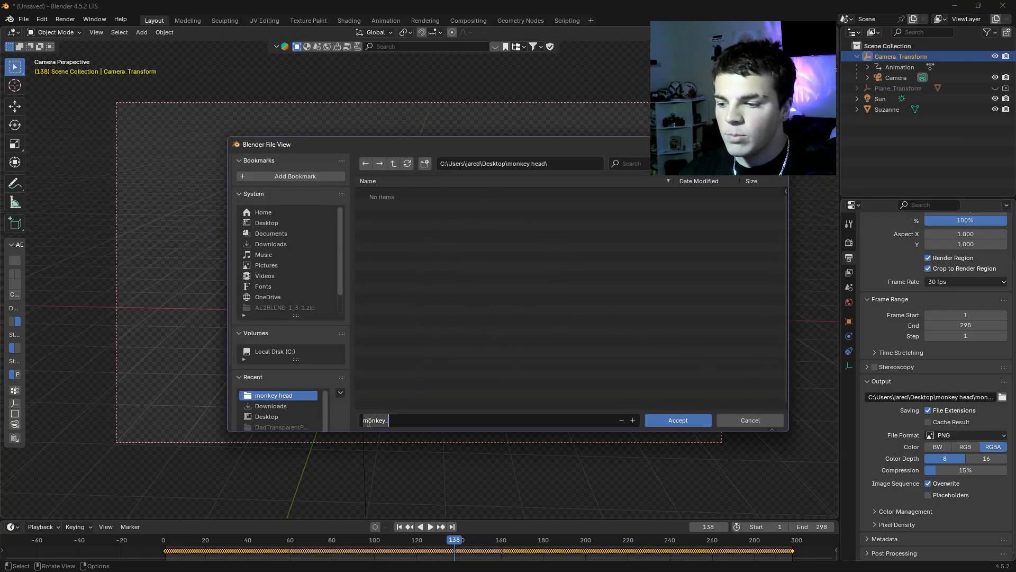
click(397, 421)
click(742, 423)
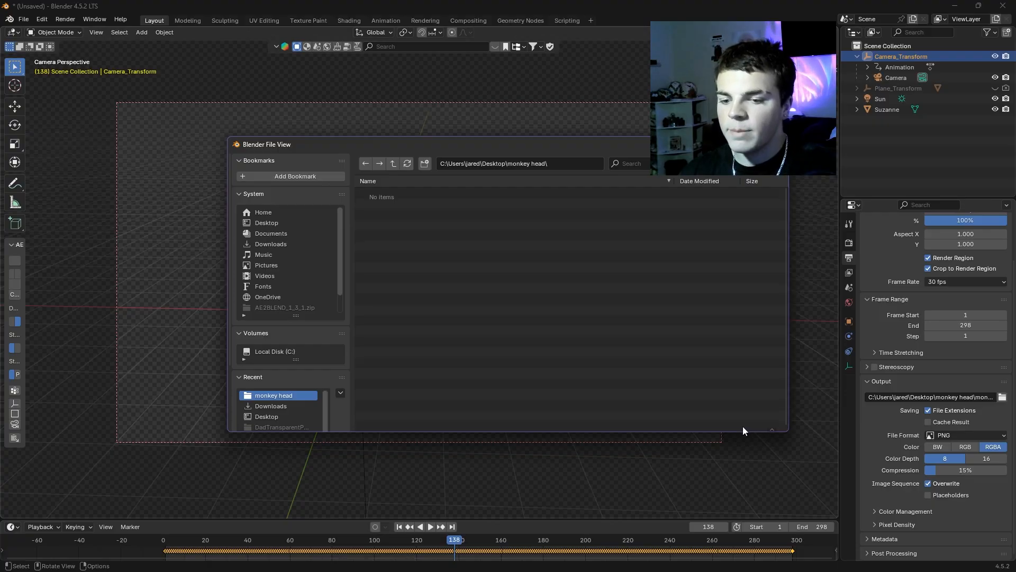
click(748, 421)
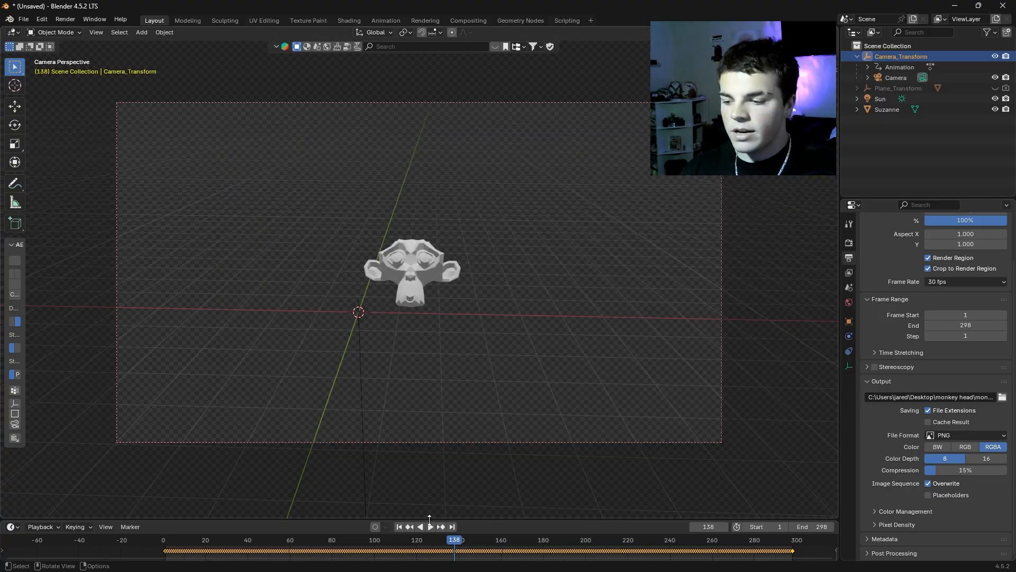
Render the full monkey head animation to the output folder and close the render window when it finishes.
drag(429, 540, 171, 541)
click(398, 500)
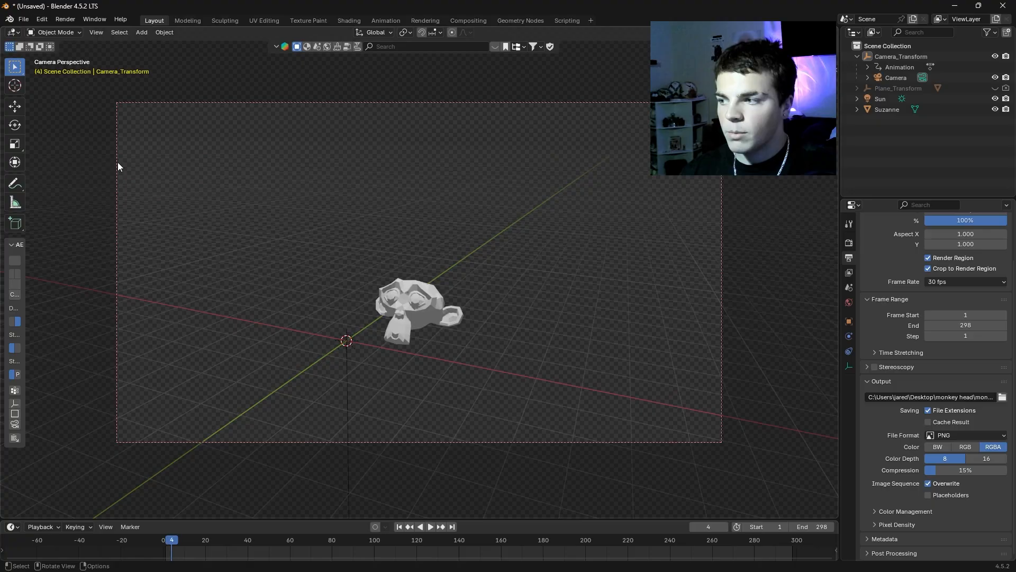
click(65, 20)
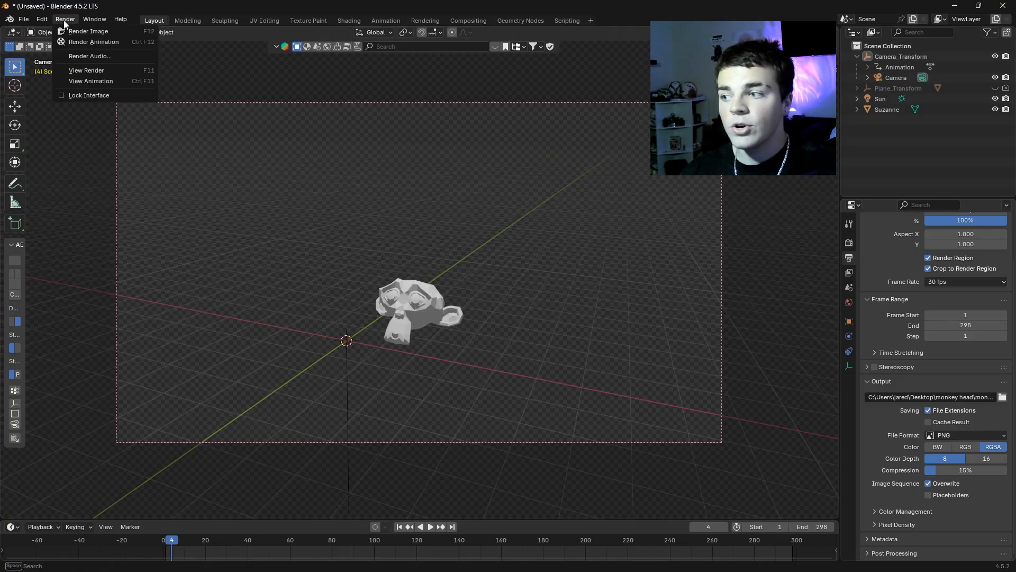
click(94, 42)
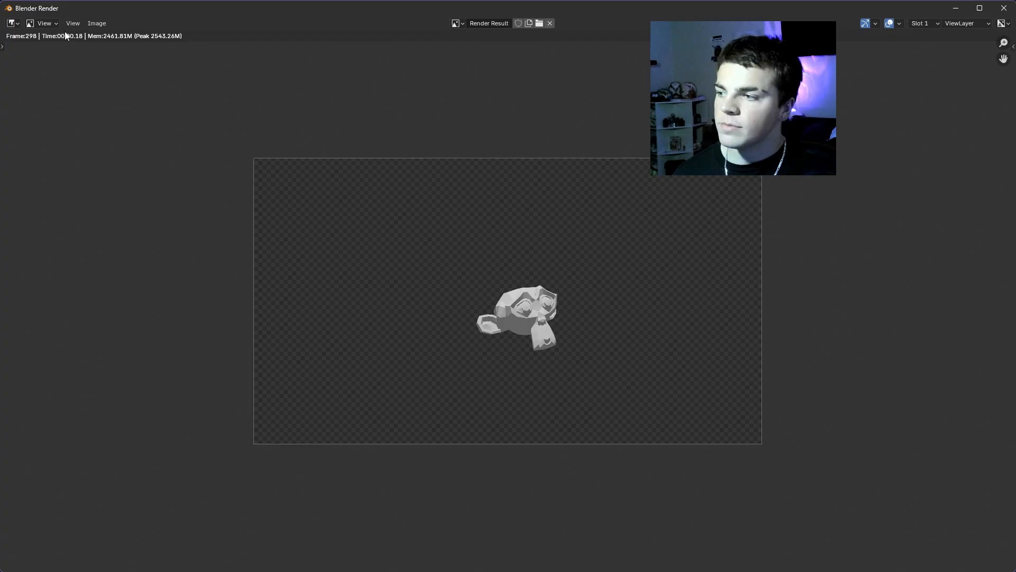
click(1003, 8)
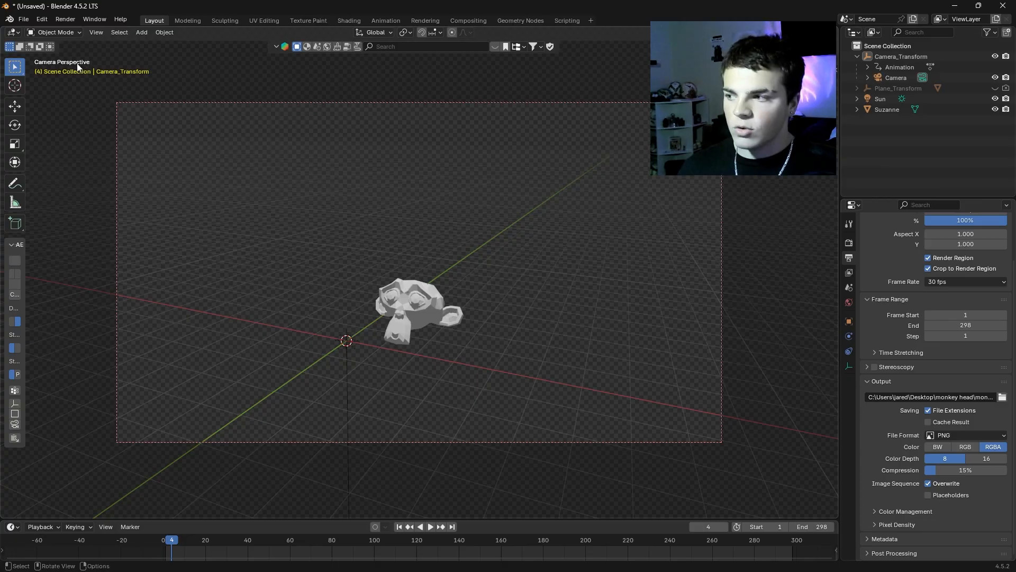
Save the Blender project on the Desktop as "monkey head.blend" and close Blender to return to After Effects.
click(25, 22)
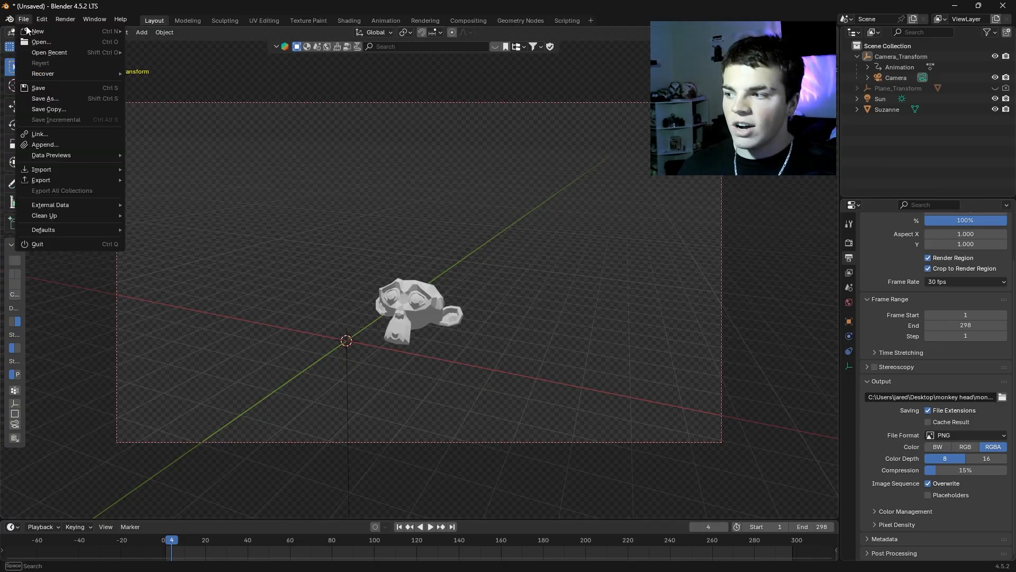
click(49, 98)
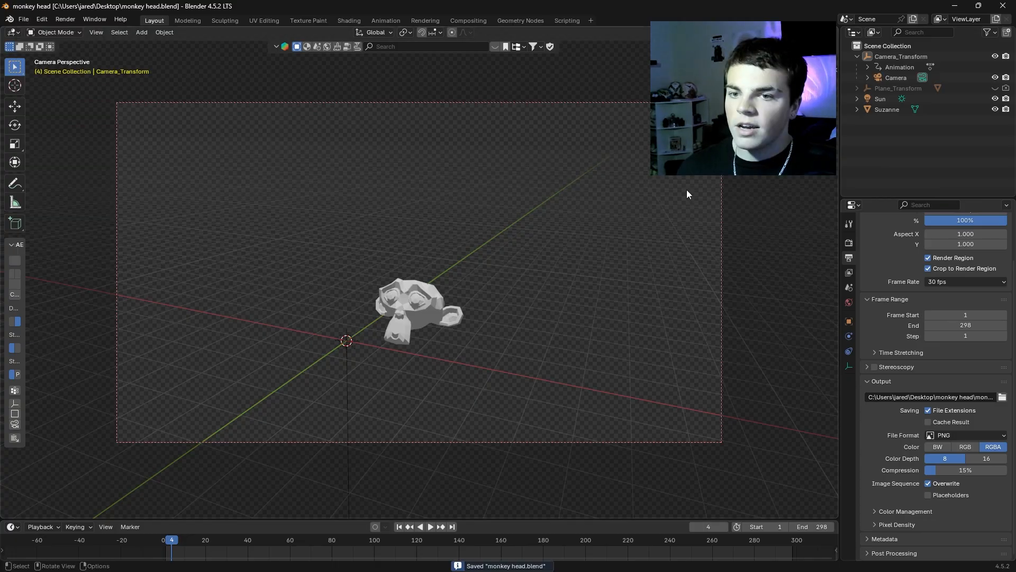
click(1003, 6)
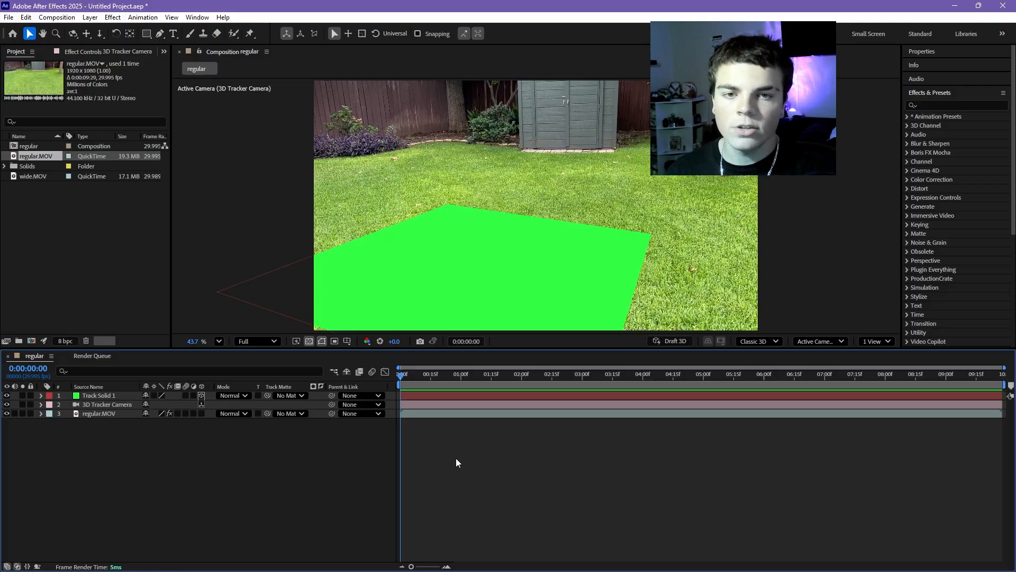
Import the rendered frames from the "monkey head" folder as a PNG sequence, starting from monkey_0001.
right_click(85, 221)
mouse_move(133, 274)
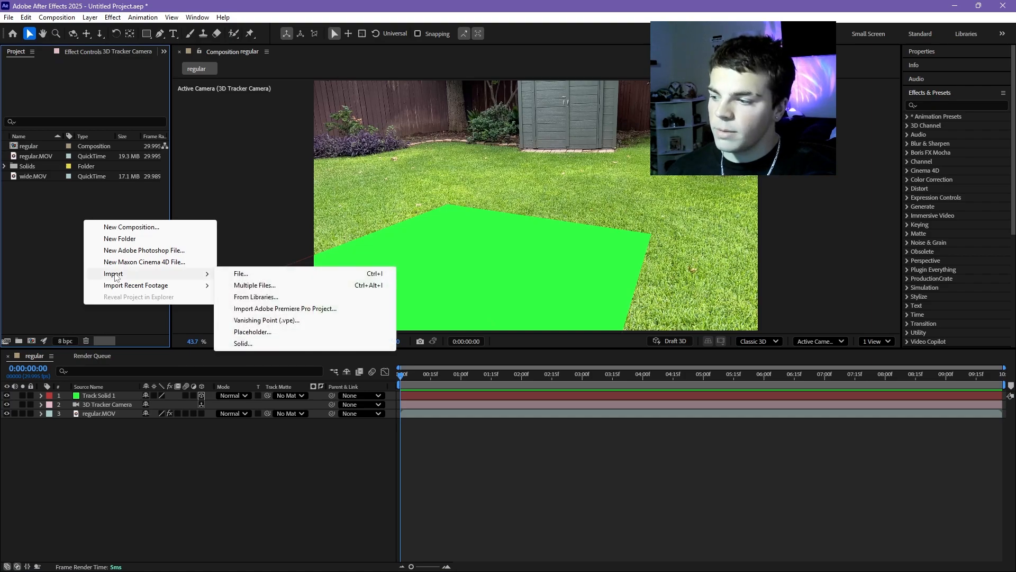
click(263, 275)
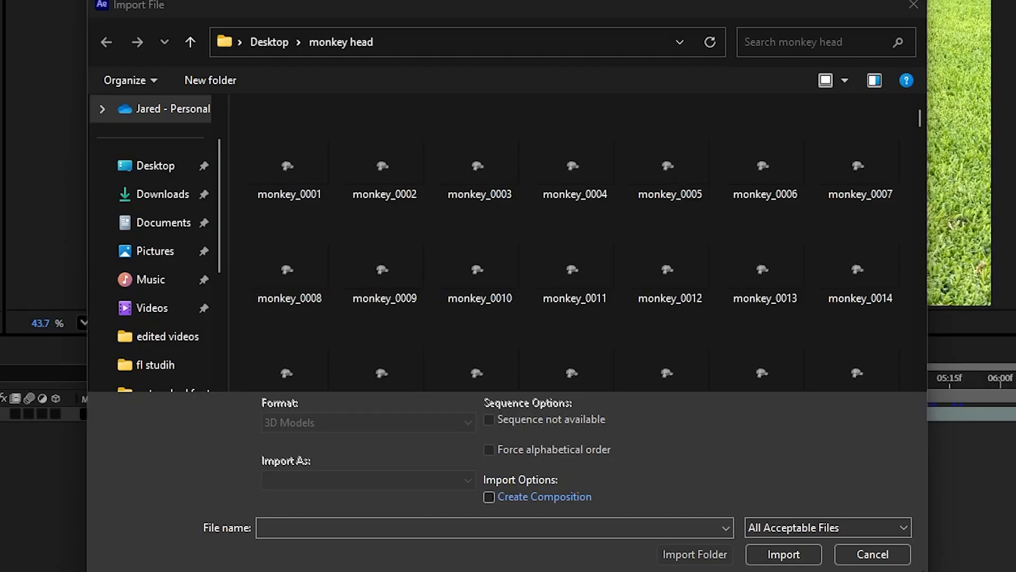
click(309, 153)
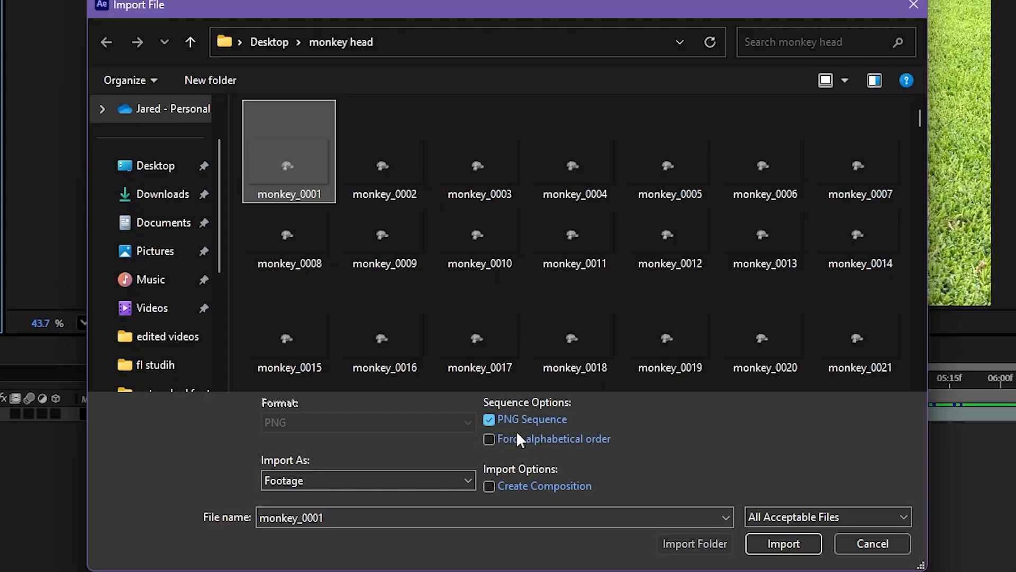
click(806, 543)
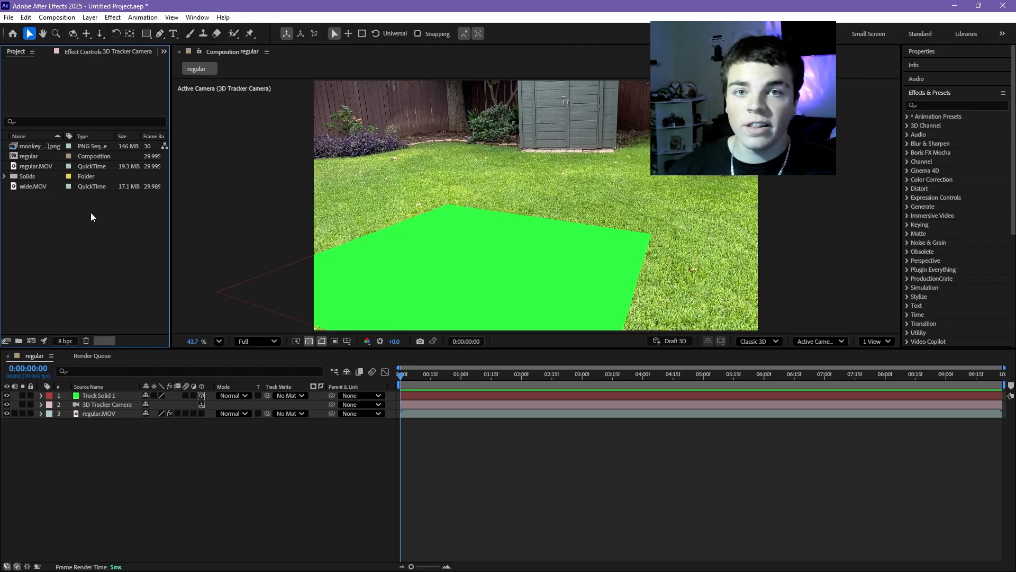
Interpret the imported monkey PNG sequence at an assumed frame rate of 30 frames per second.
click(84, 147)
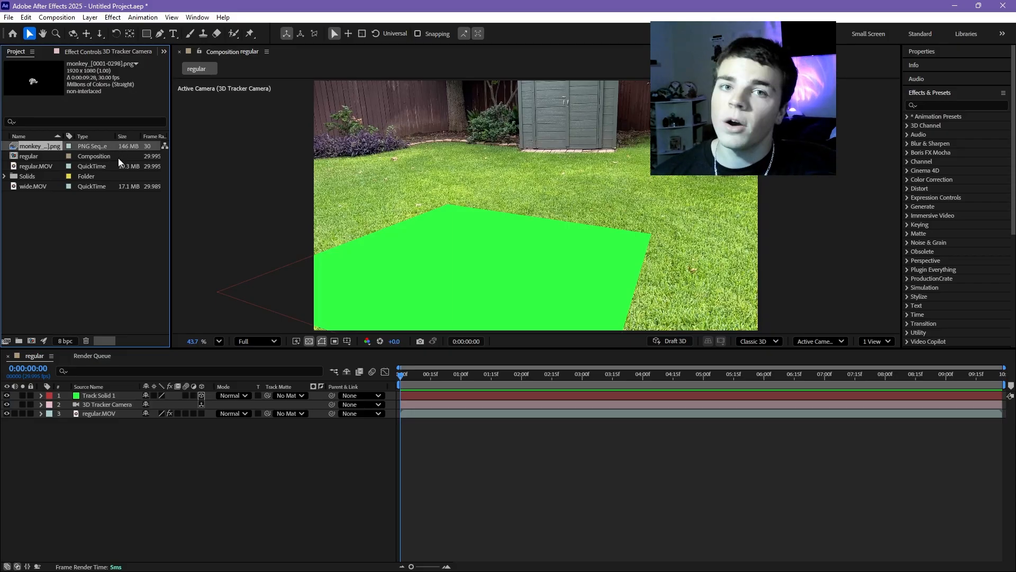
right_click(47, 148)
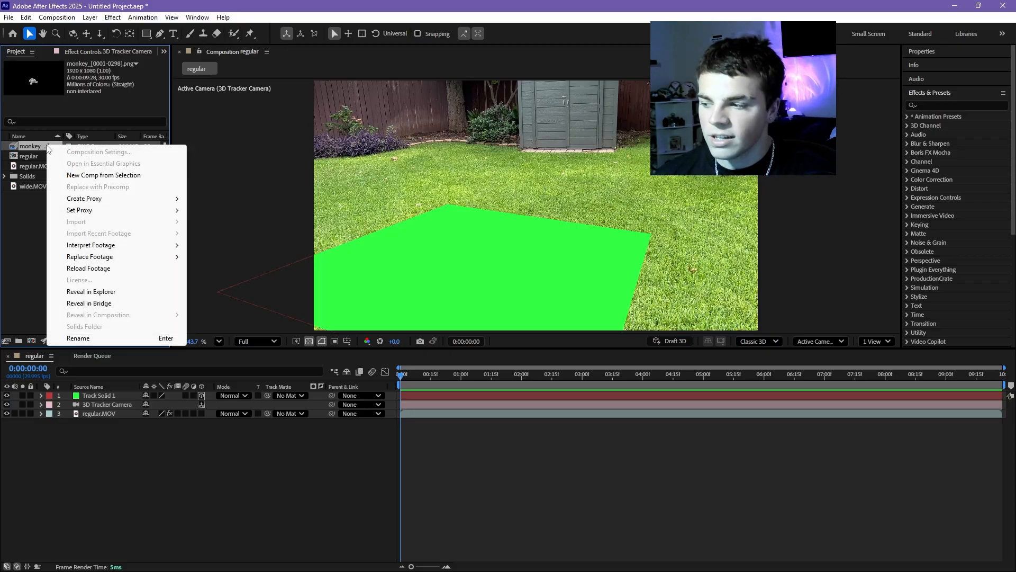
mouse_move(161, 245)
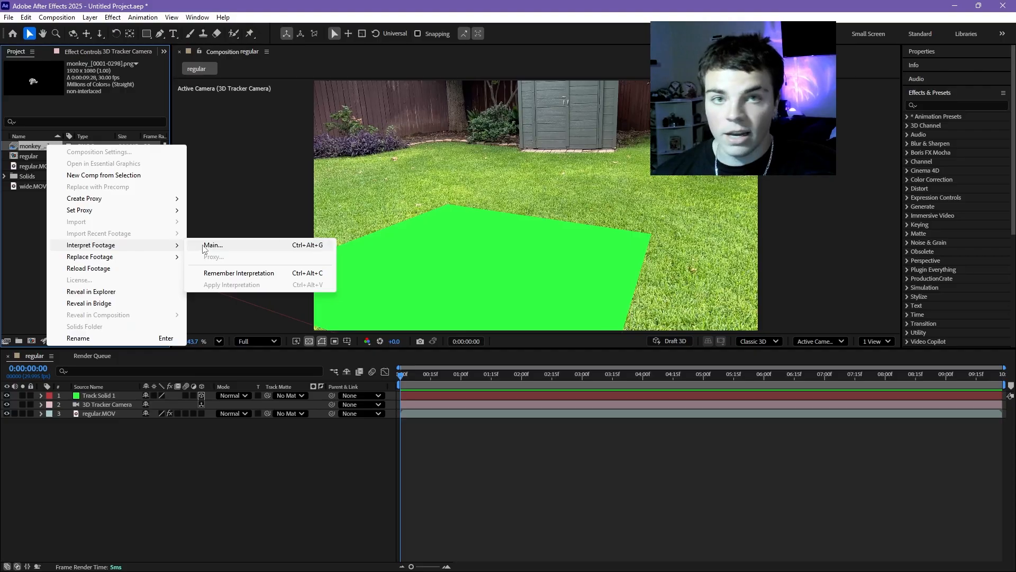
click(207, 245)
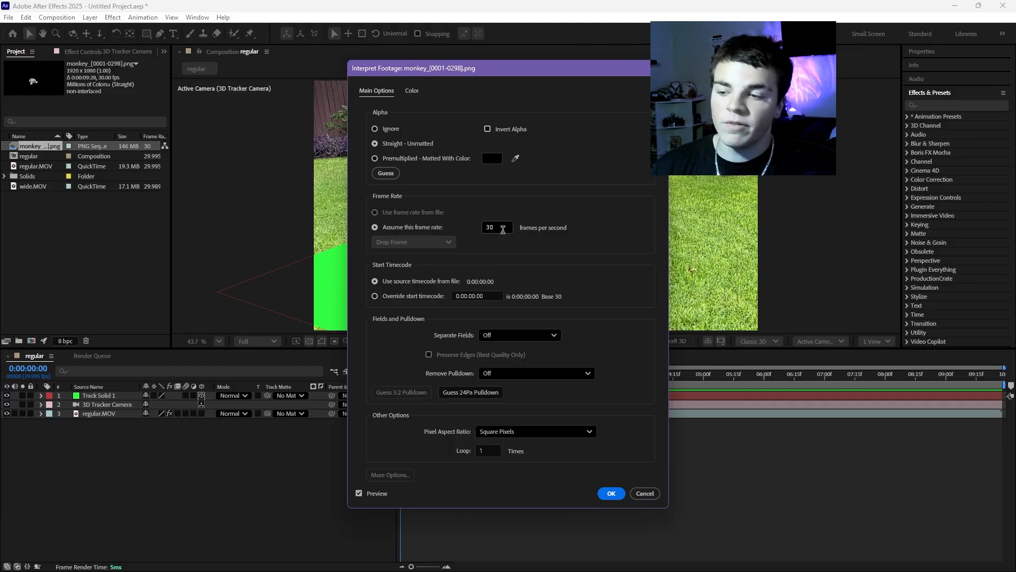
click(485, 231)
text(24)
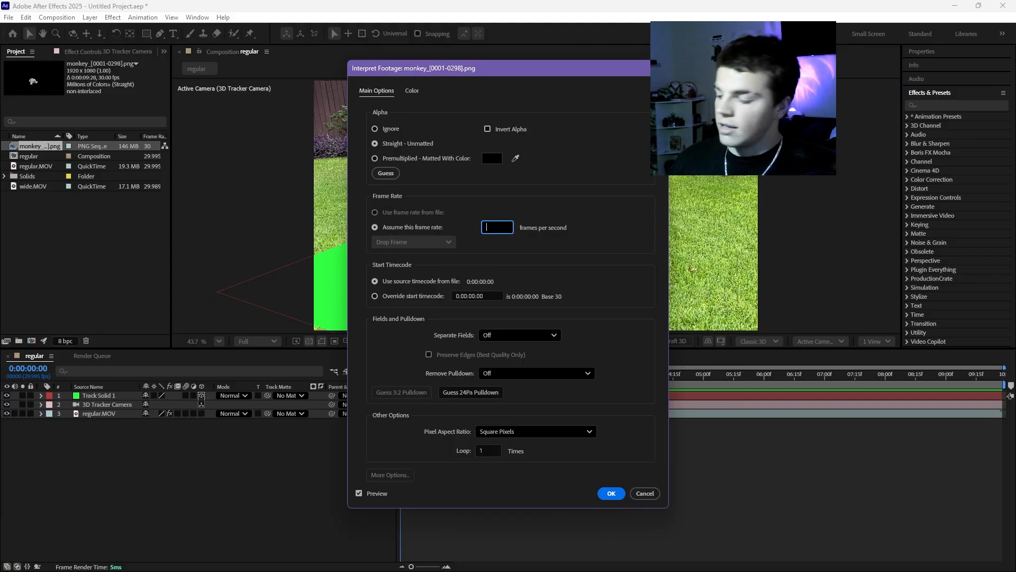
key(Return)
click(82, 196)
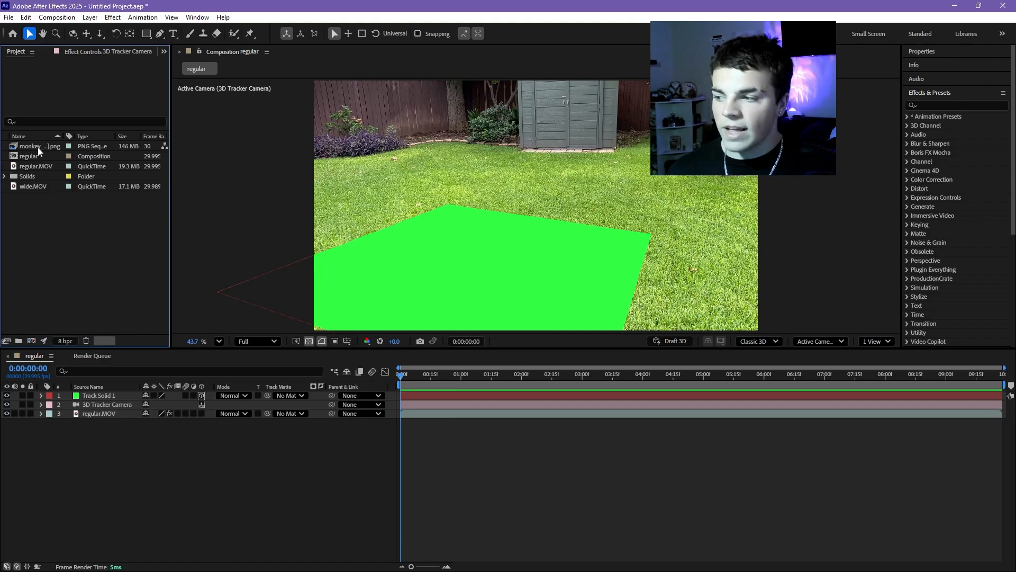
Add the monkey PNG sequence as the uppermost layer of the "regular" composition and scrub through it.
drag(33, 145, 124, 309)
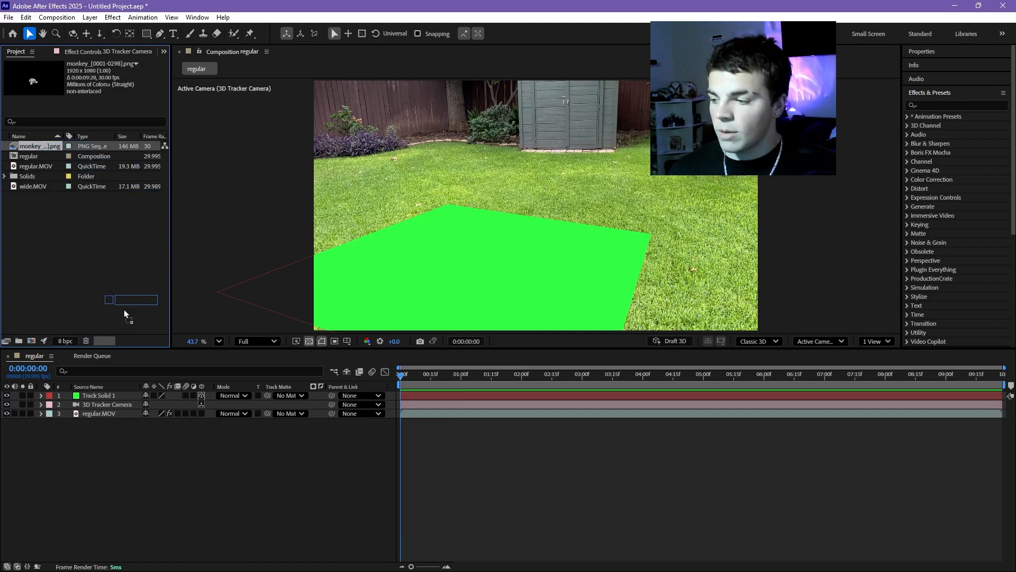
drag(95, 384, 96, 392)
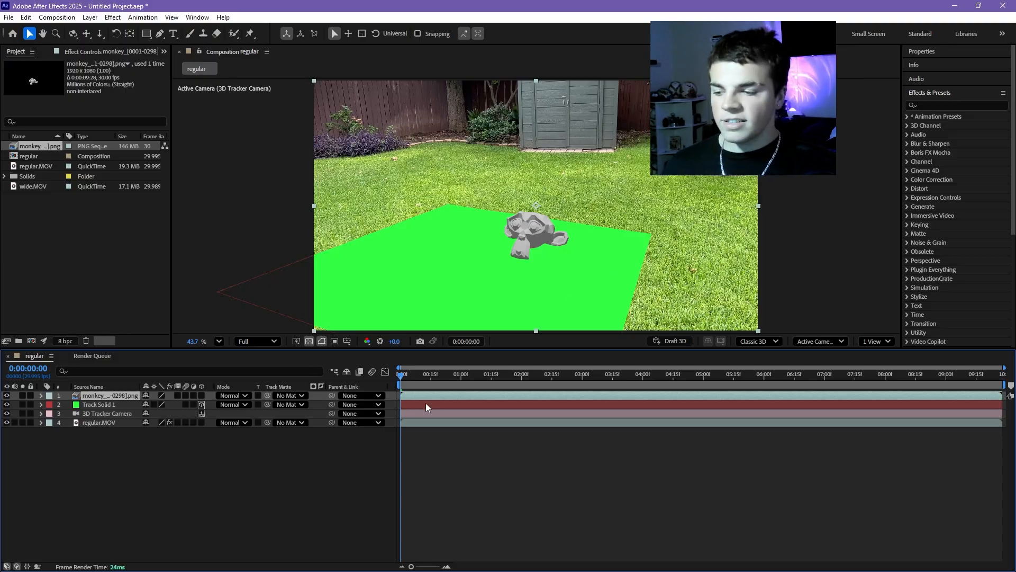
drag(434, 375, 107, 409)
Delete Track Solid 1, the 3D Tracker Camera and the tracker effect on regular.MOV, and play the composite from the start.
click(108, 407)
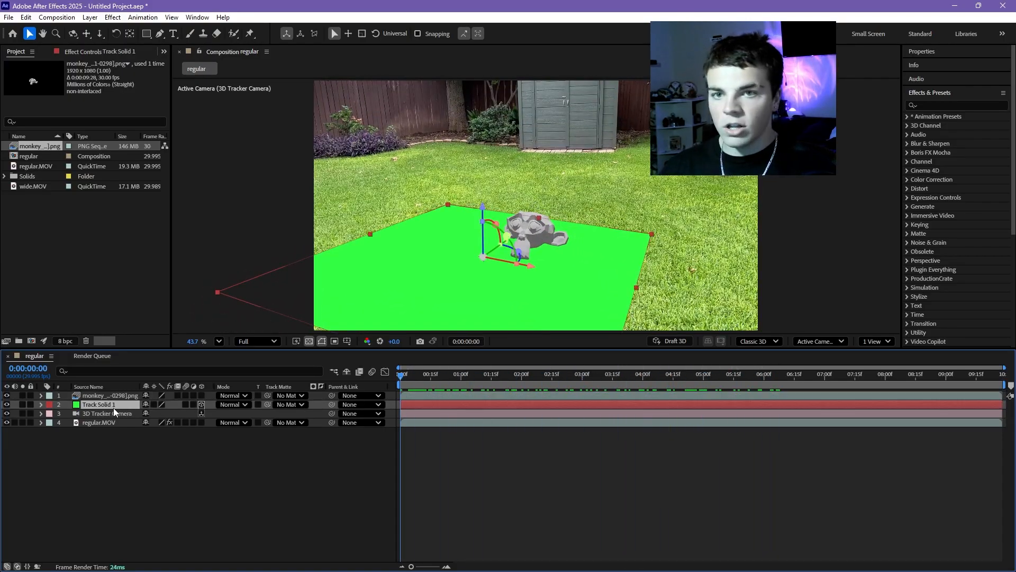
key(Delete)
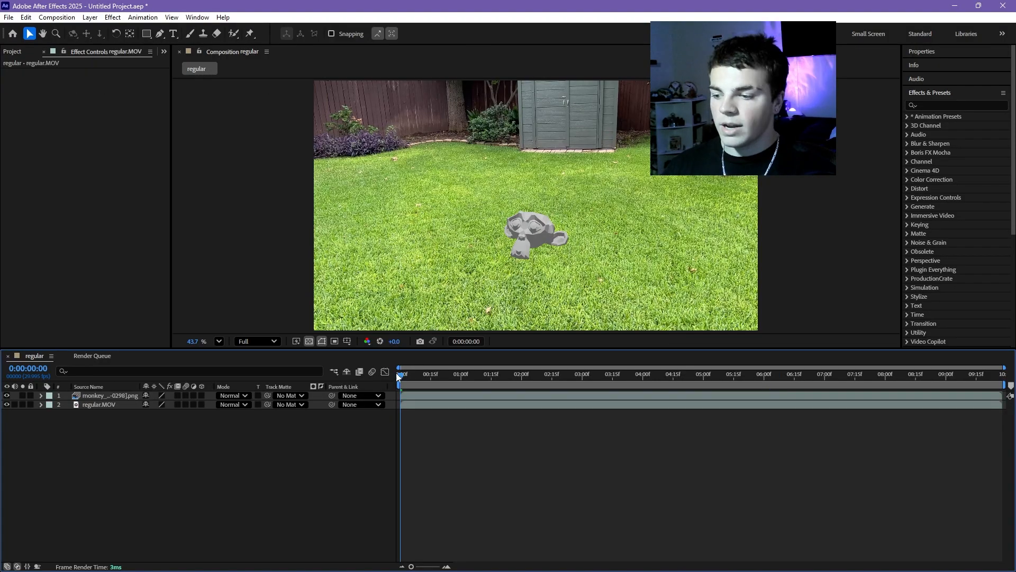
drag(401, 376, 383, 362)
key(space)
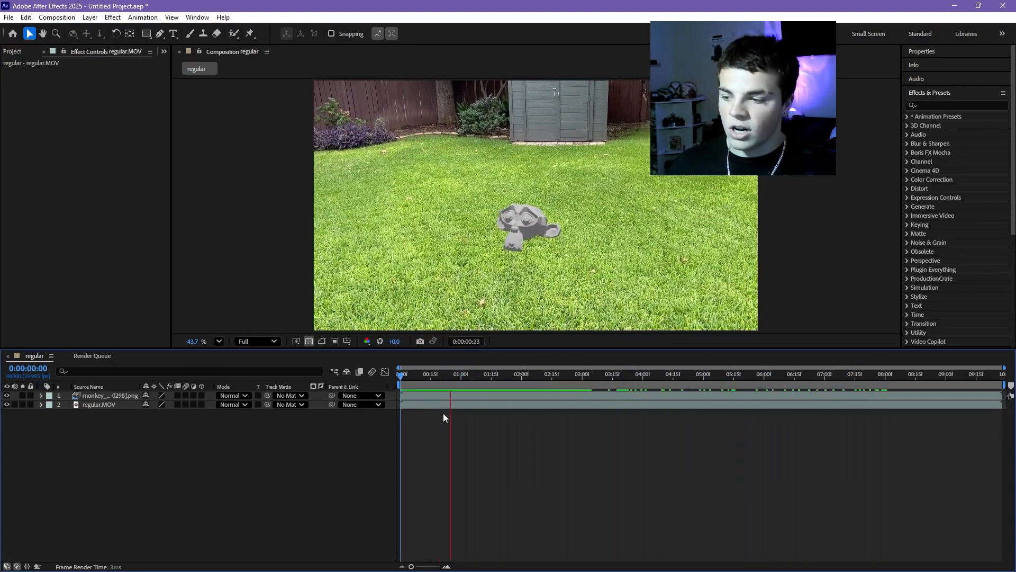